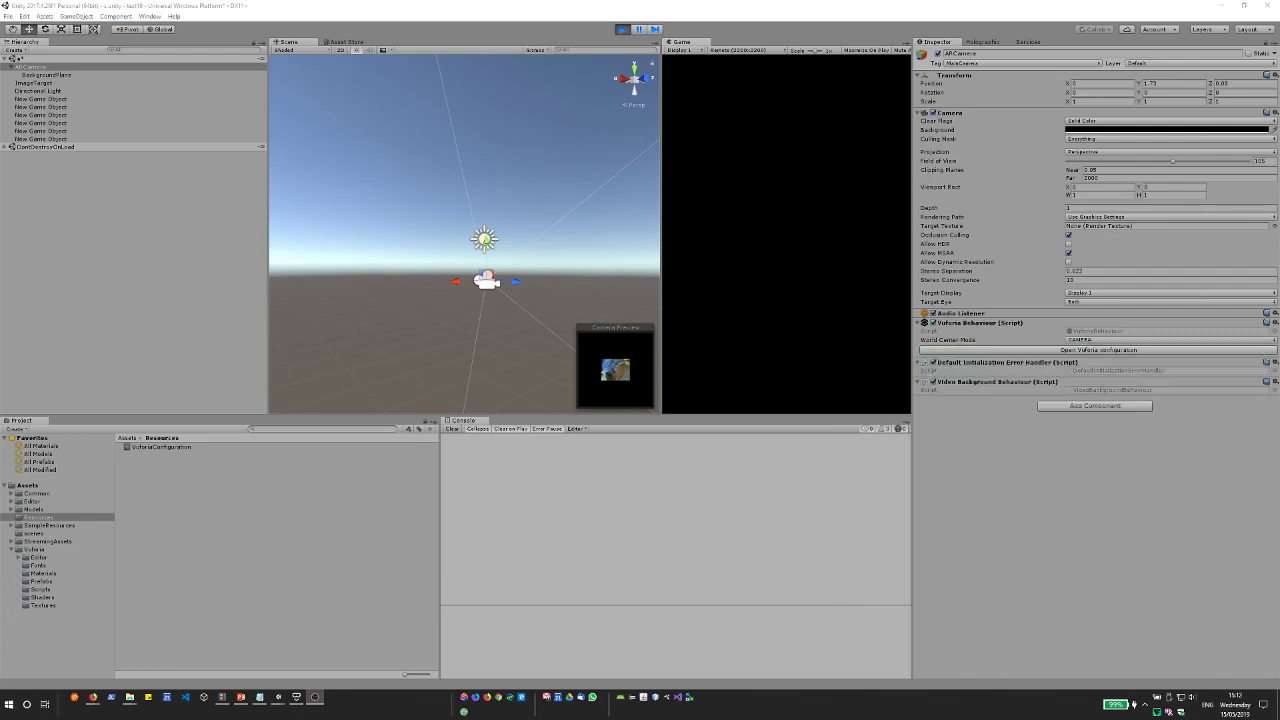
# Open the AR camera's Vuforia configuration, check the available webcam devices, and return to the ARCamera settings.
pyautogui.click(1090, 350)
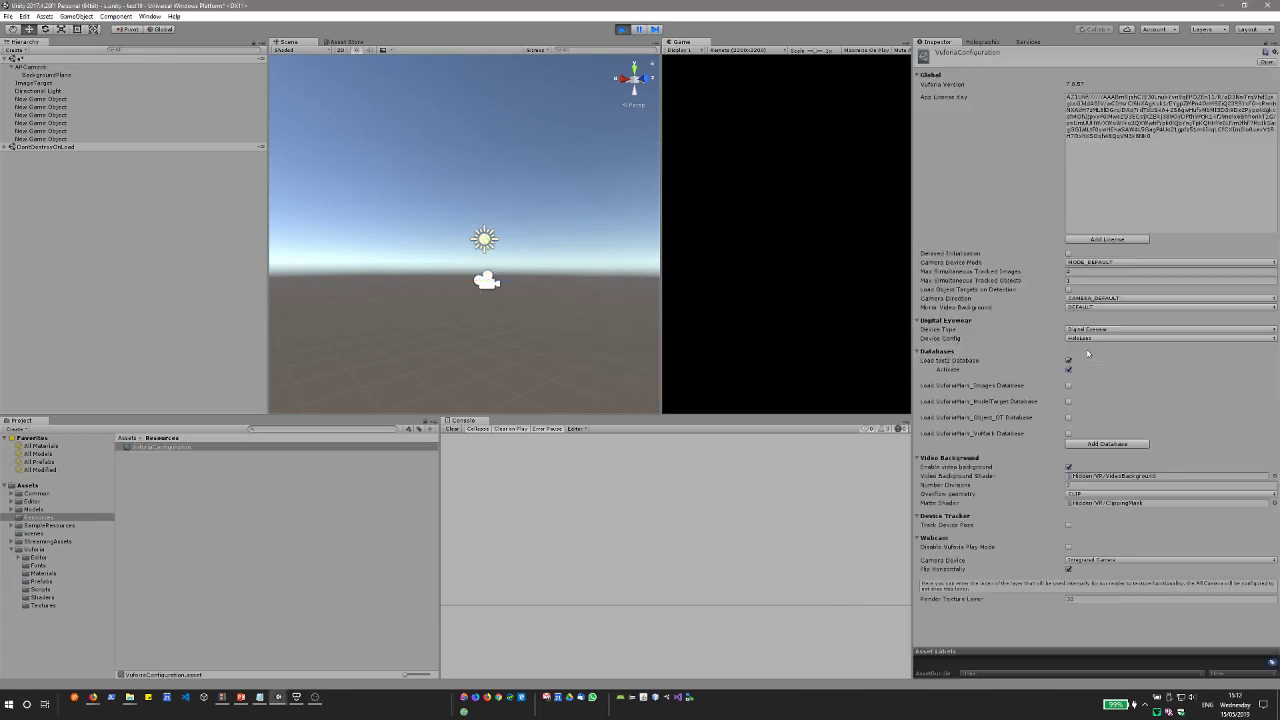
pyautogui.click(1096, 561)
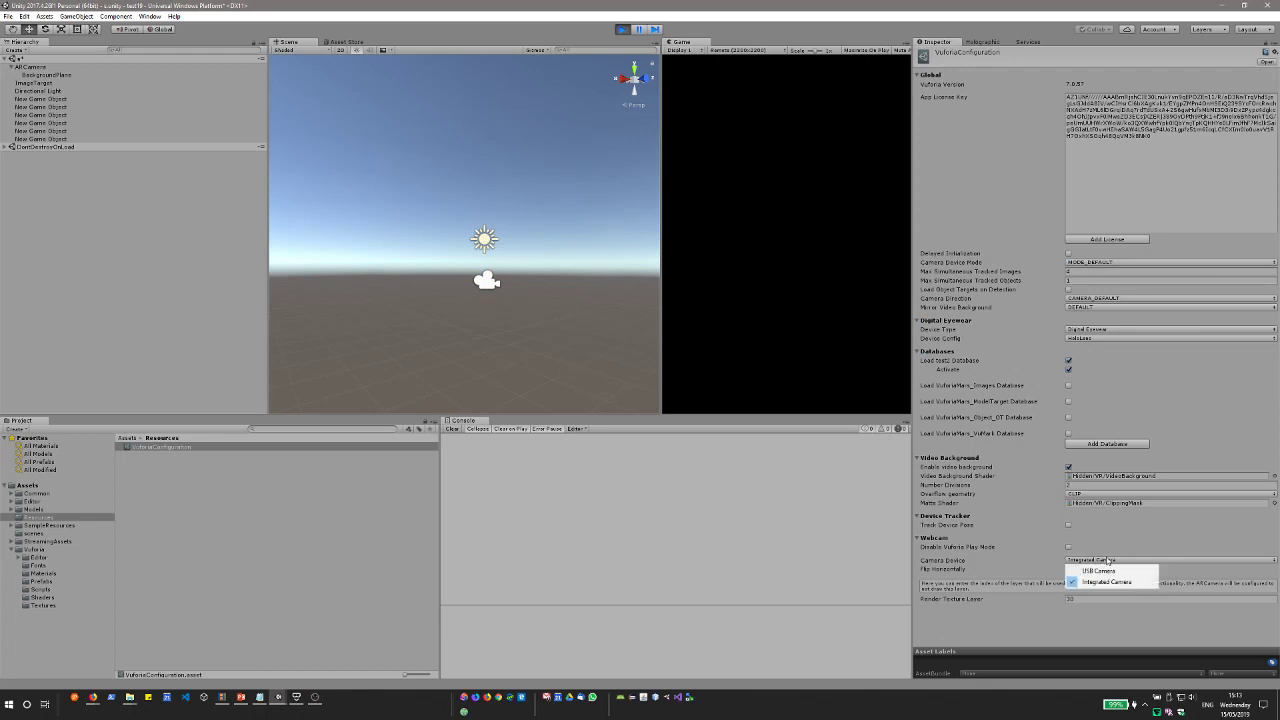
pyautogui.click(1153, 531)
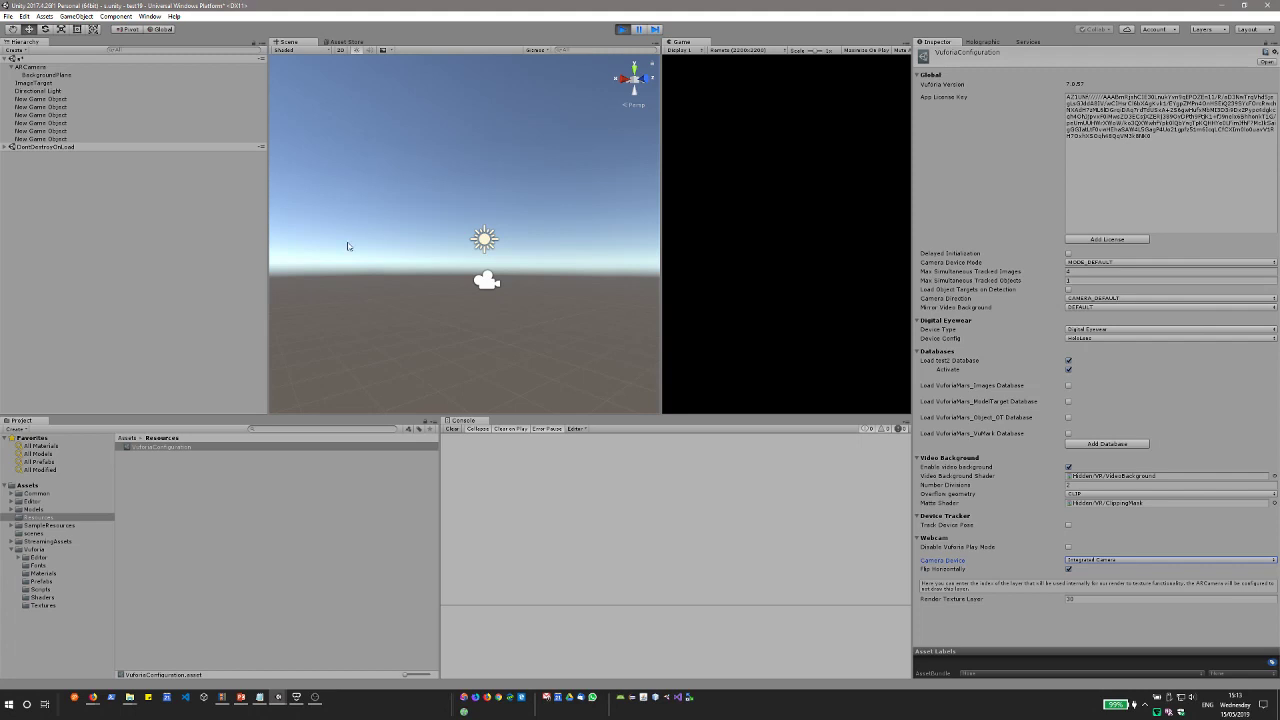
pyautogui.click(55, 68)
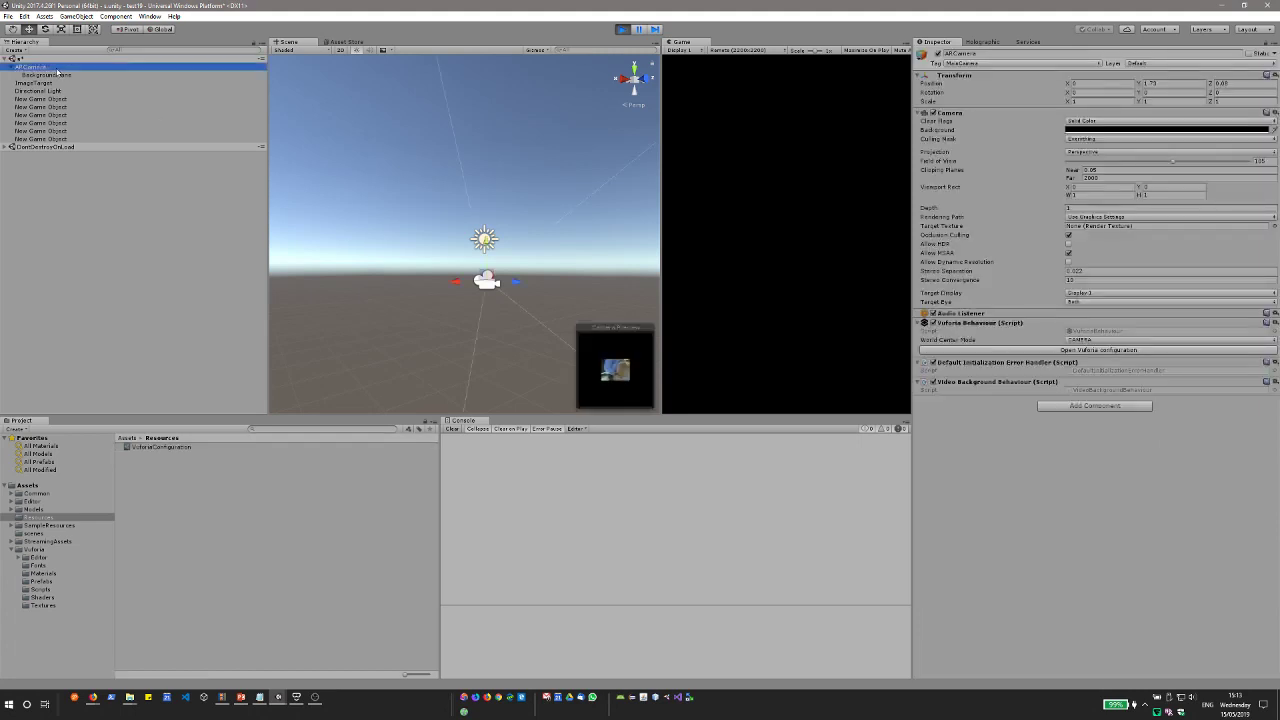
# View the running scene in the headset preview window and stop play mode.
pyautogui.click(621, 30)
pyautogui.hotkey('alt', 'Tab')
pyautogui.moveTo(925, 495); pyautogui.dragTo(947, 202)
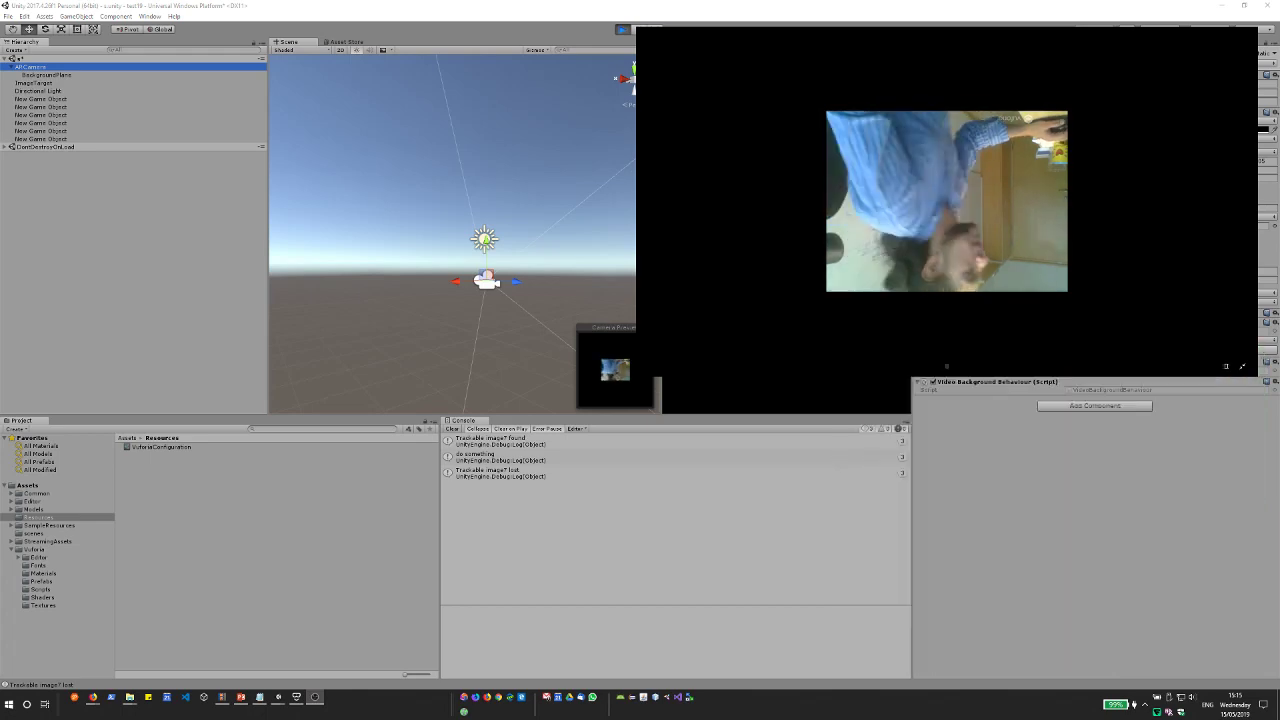
pyautogui.click(621, 29)
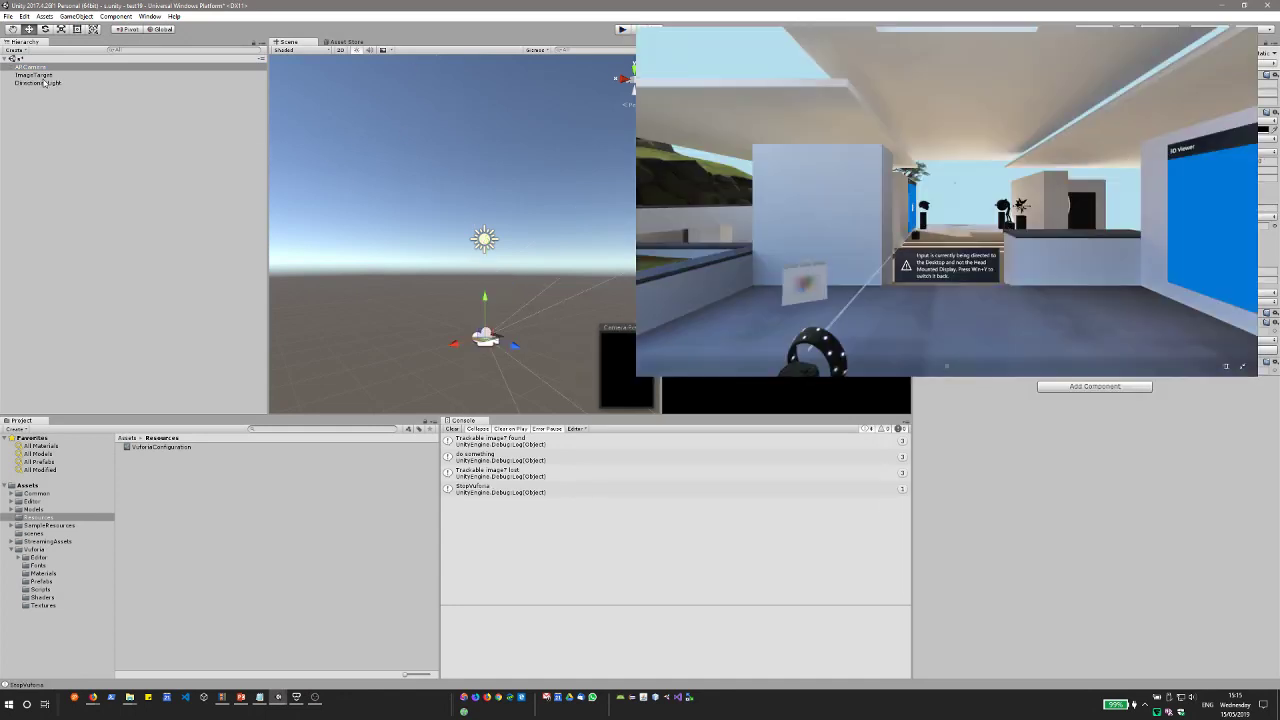
# Add a second Vuforia image target to the scene and select it.
pyautogui.click(37, 76)
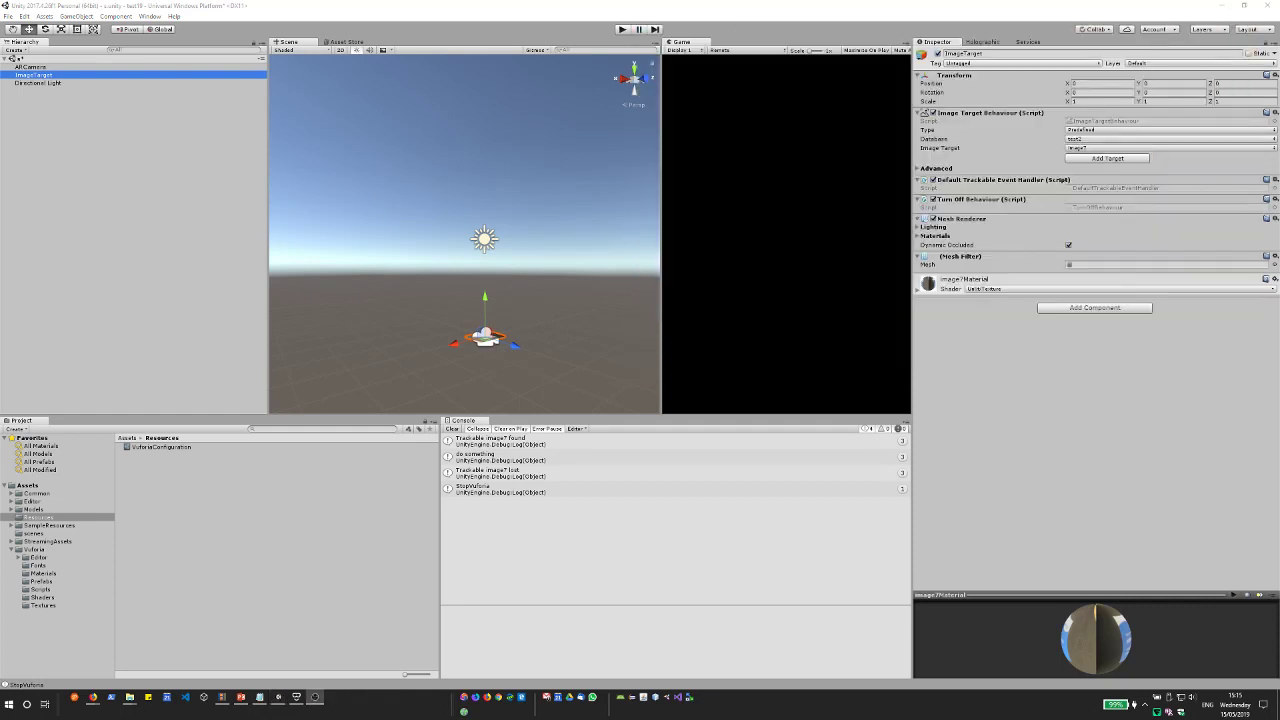
pyautogui.click(25, 59)
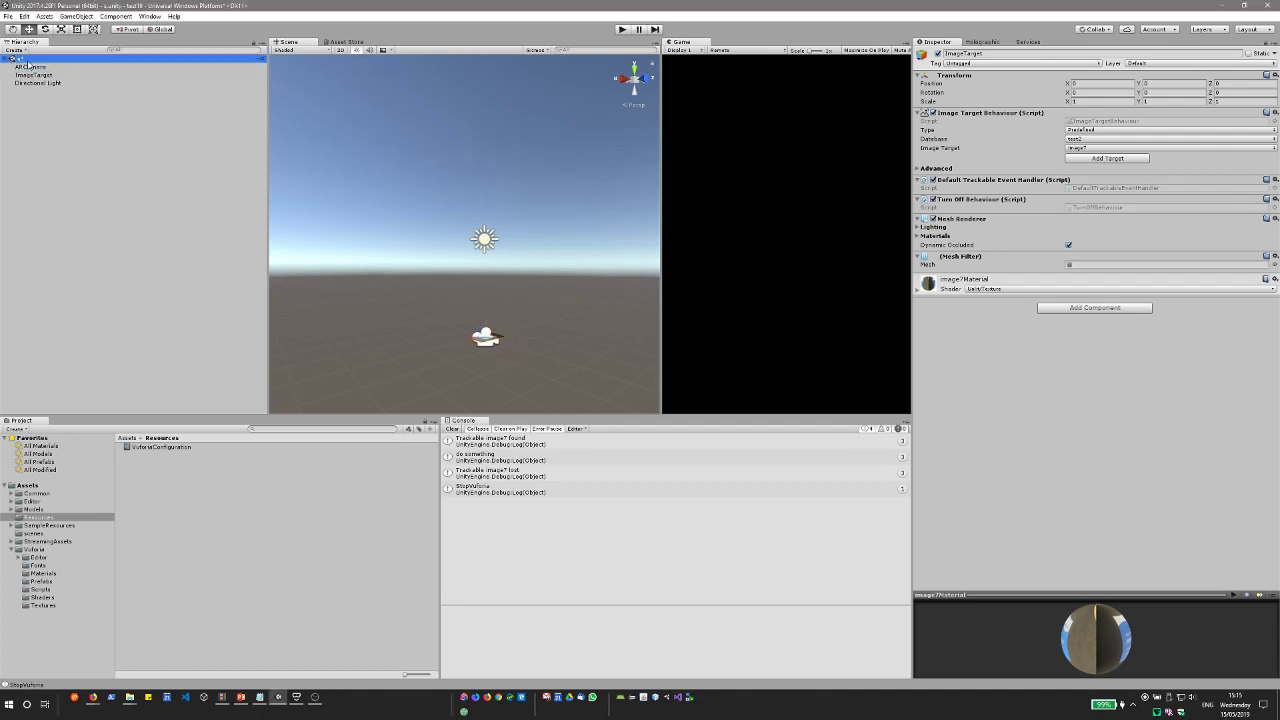
pyautogui.click(76, 16)
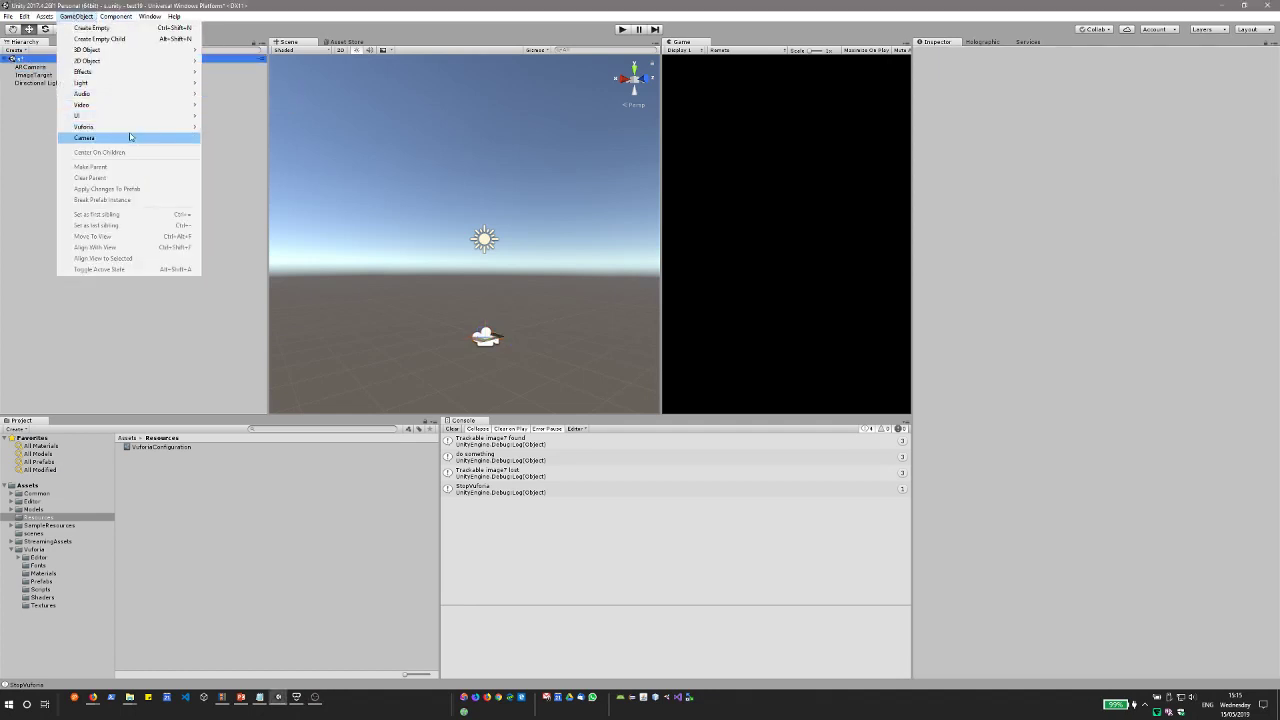
pyautogui.moveTo(135, 127)
pyautogui.click(228, 141)
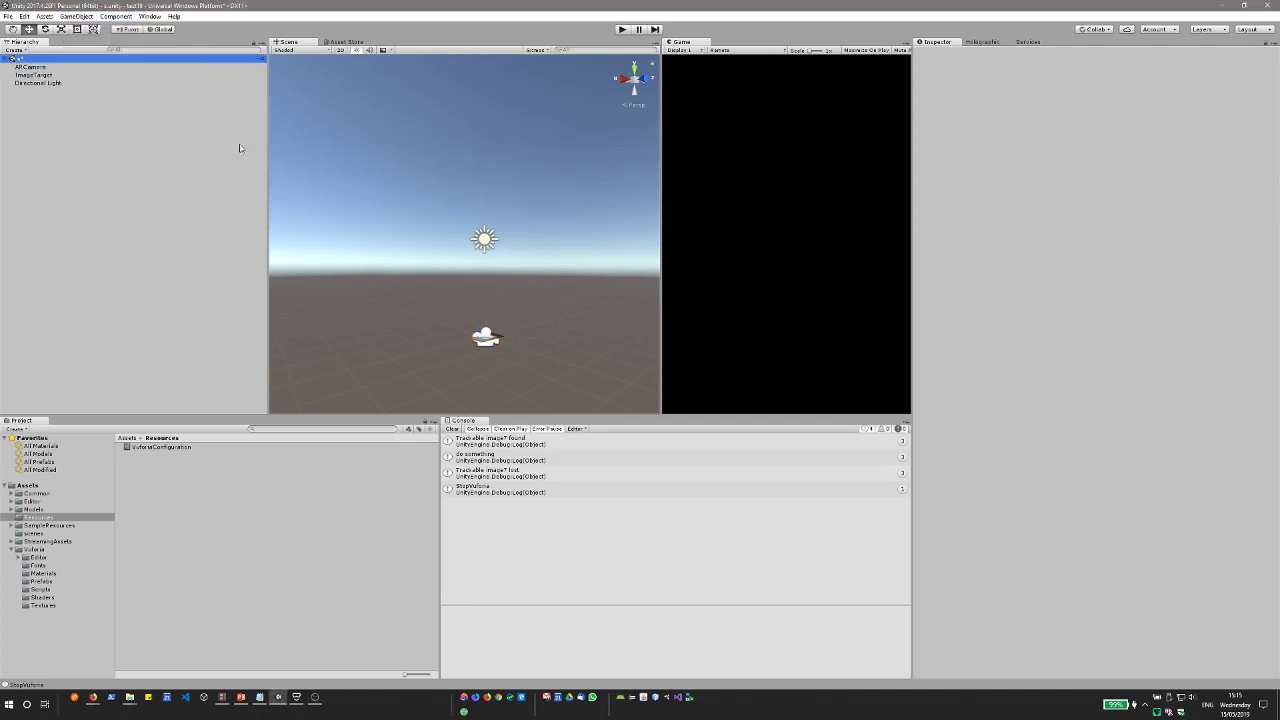
pyautogui.moveTo(34, 84); pyautogui.dragTo(34, 80)
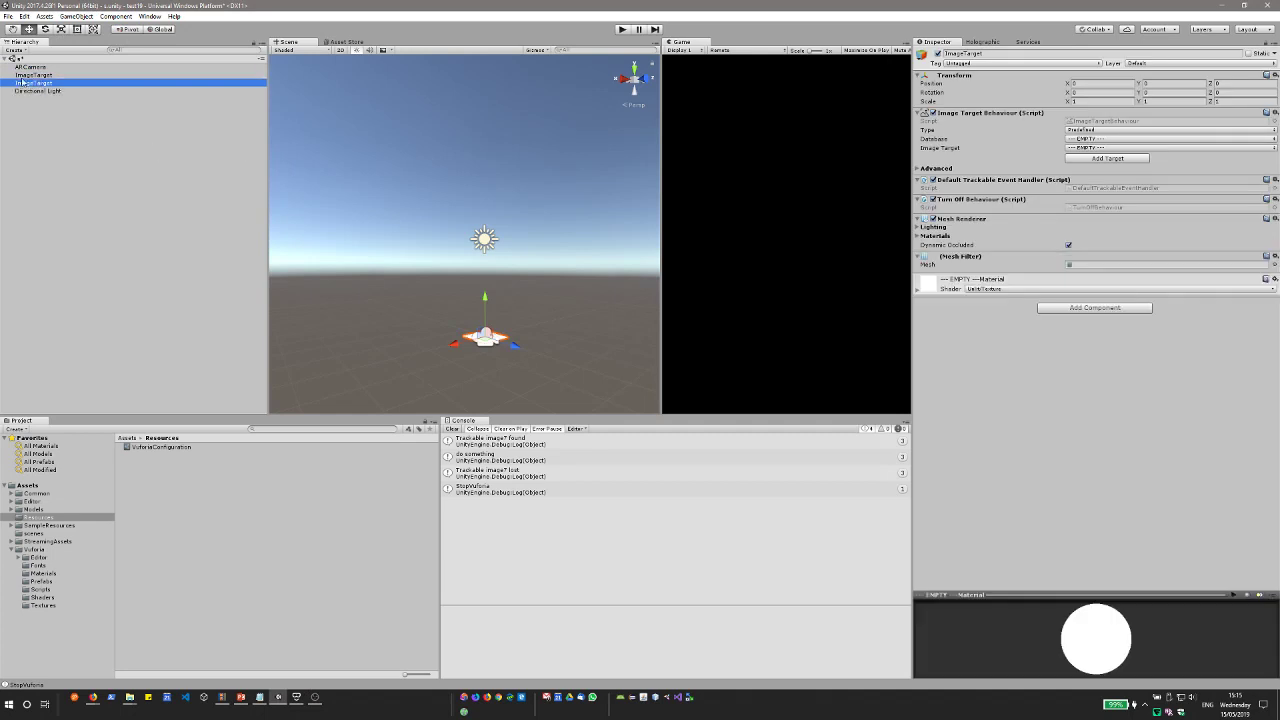
# Set the new image target's database to test2 and its image target to h5.
pyautogui.click(1087, 139)
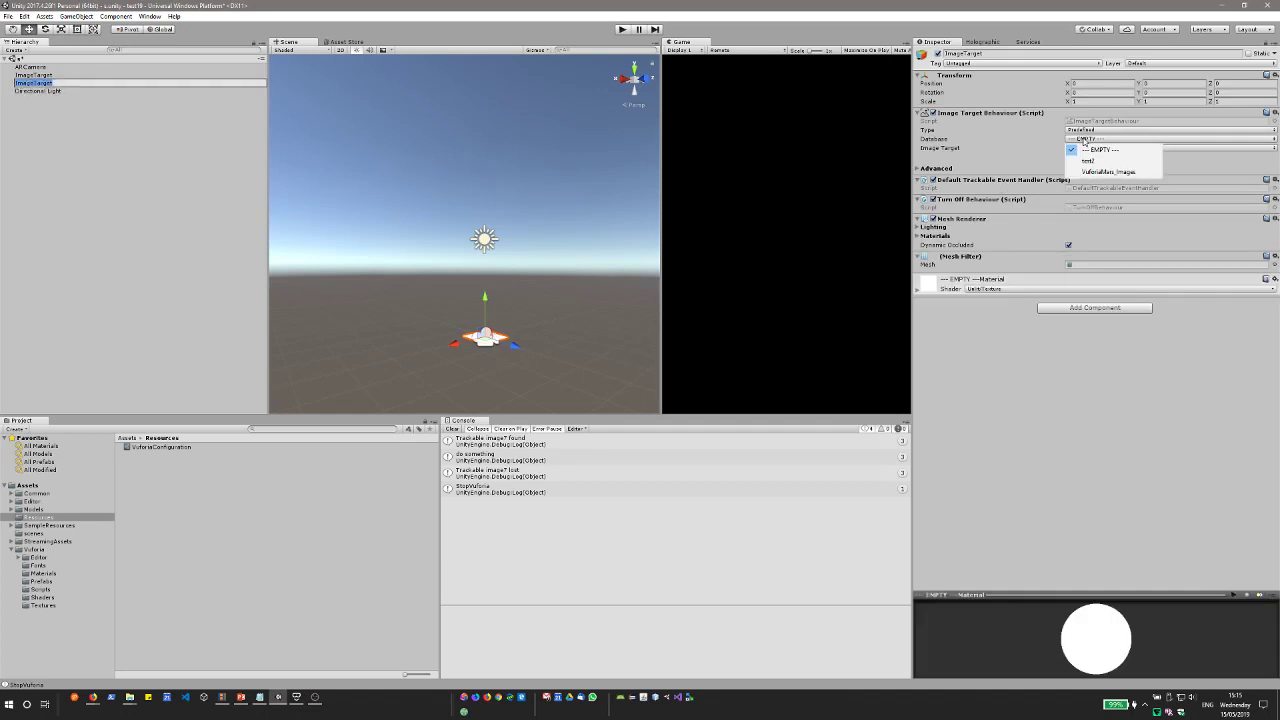
pyautogui.click(1089, 163)
pyautogui.click(1082, 149)
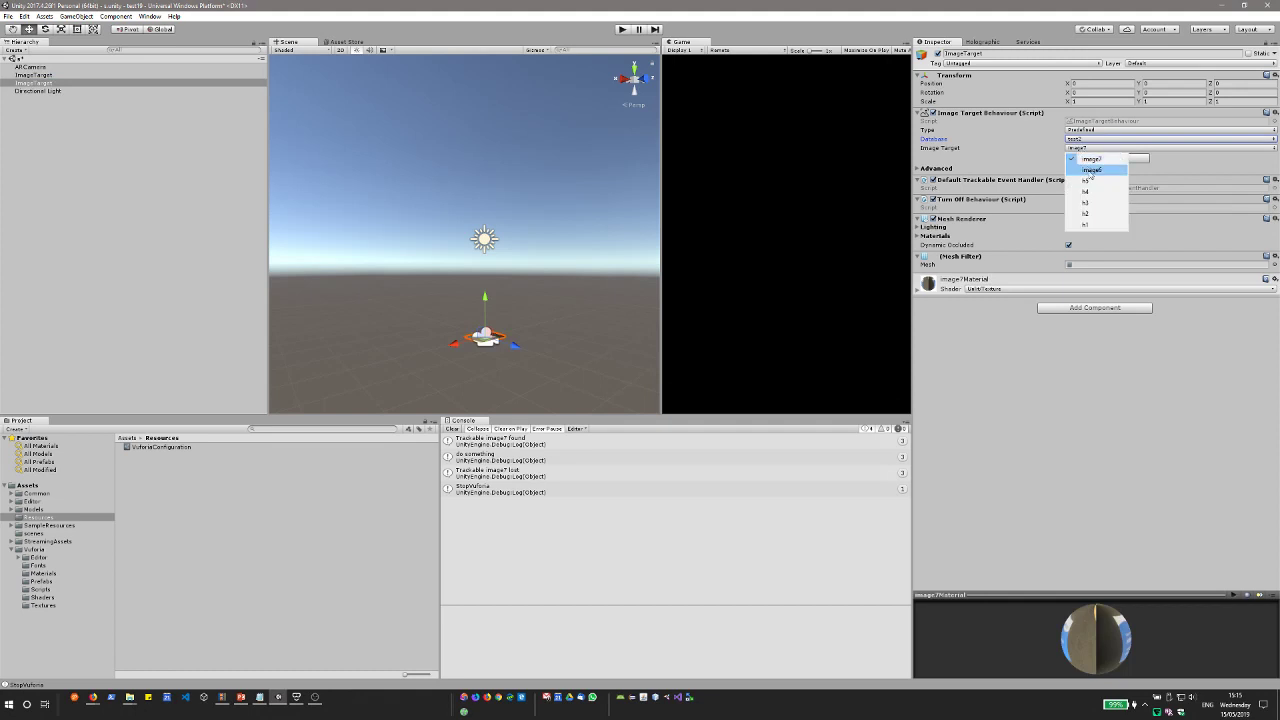
pyautogui.click(1096, 176)
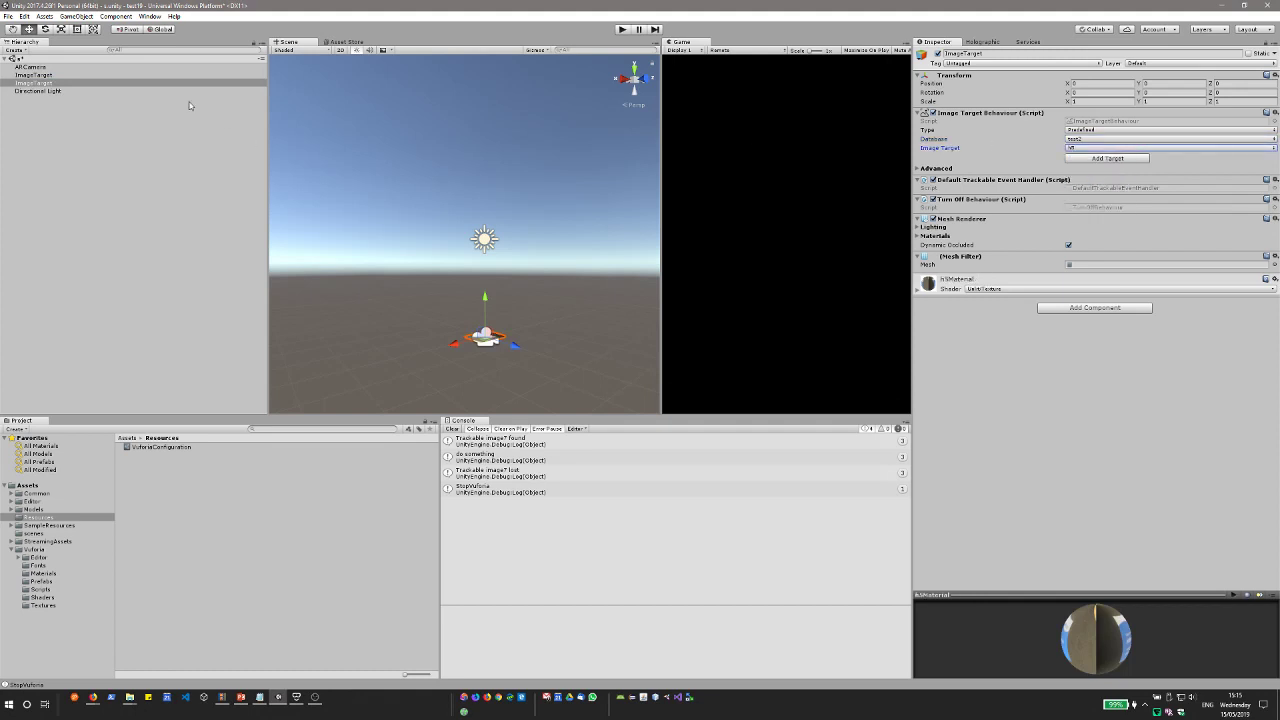
# Duplicate the two existing image targets in the scene.
pyautogui.click(41, 77)
pyautogui.keyDown('shift'); pyautogui.click(52, 85); pyautogui.keyUp('shift')
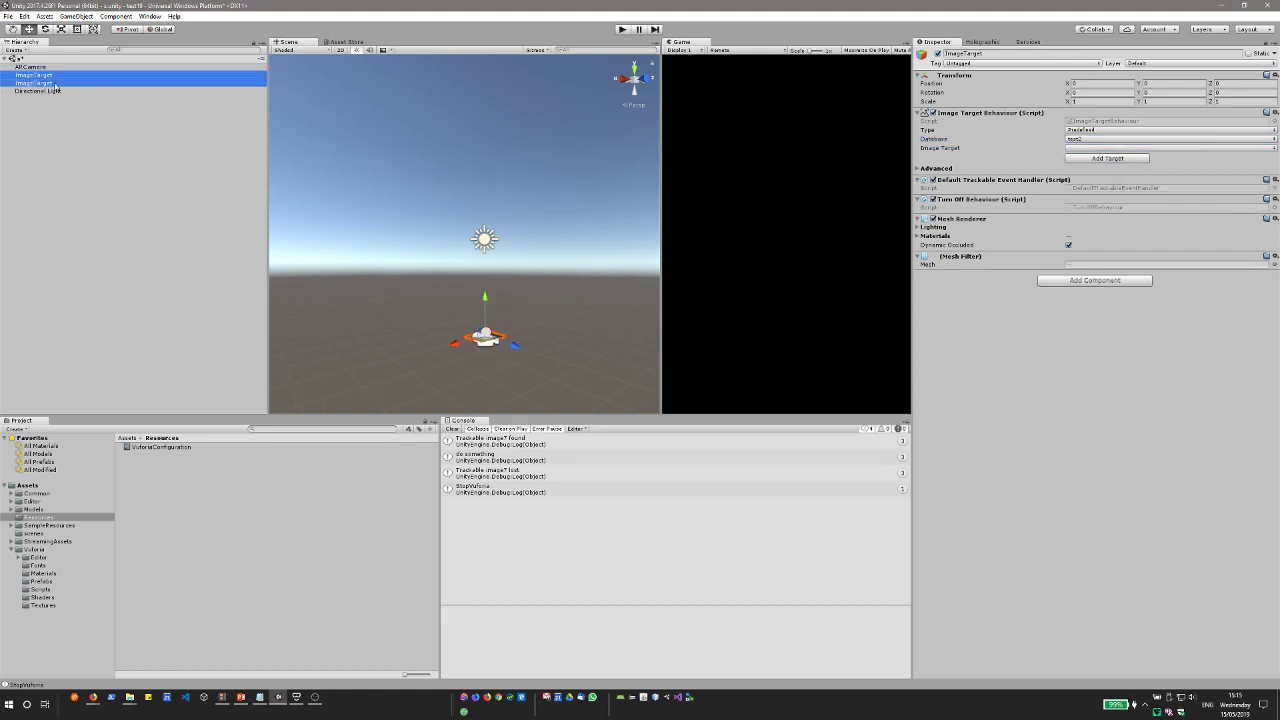
pyautogui.hotkey('ctrl', 'd')
pyautogui.moveTo(50, 101); pyautogui.dragTo(46, 88)
# Assign image h4 to the first duplicated image target and h3 to the second one.
pyautogui.click(60, 91)
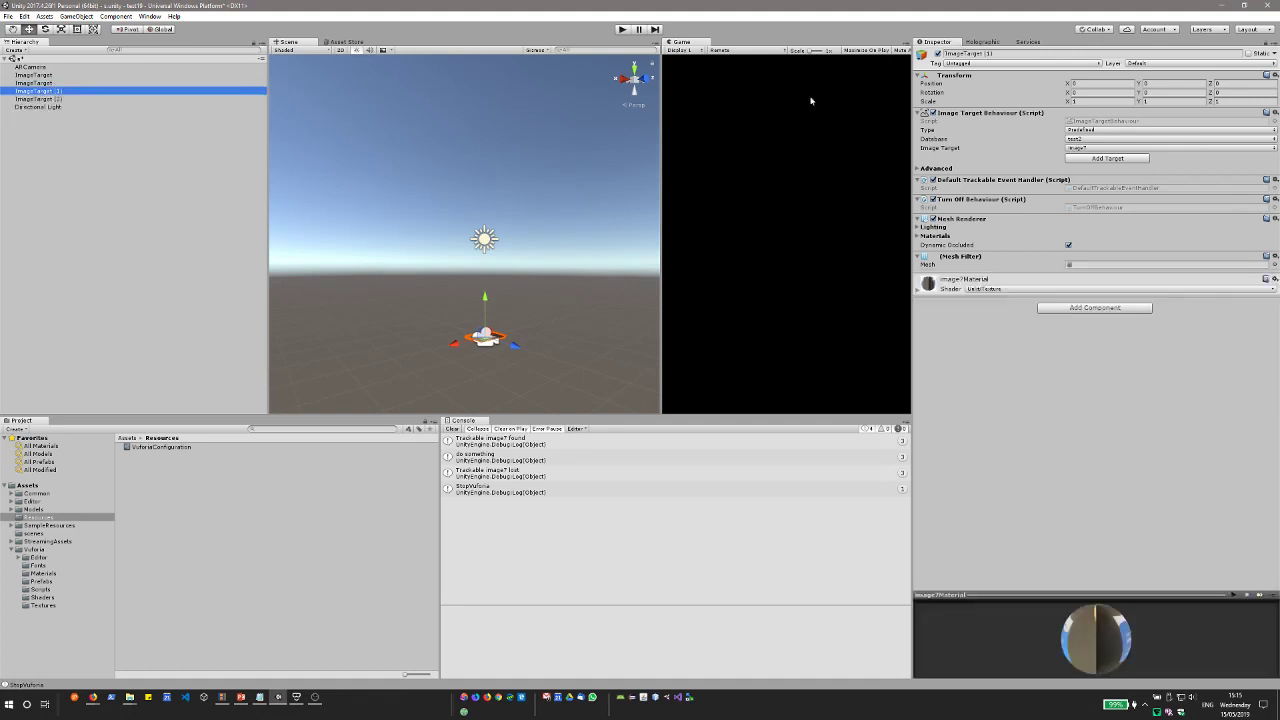
pyautogui.click(1080, 148)
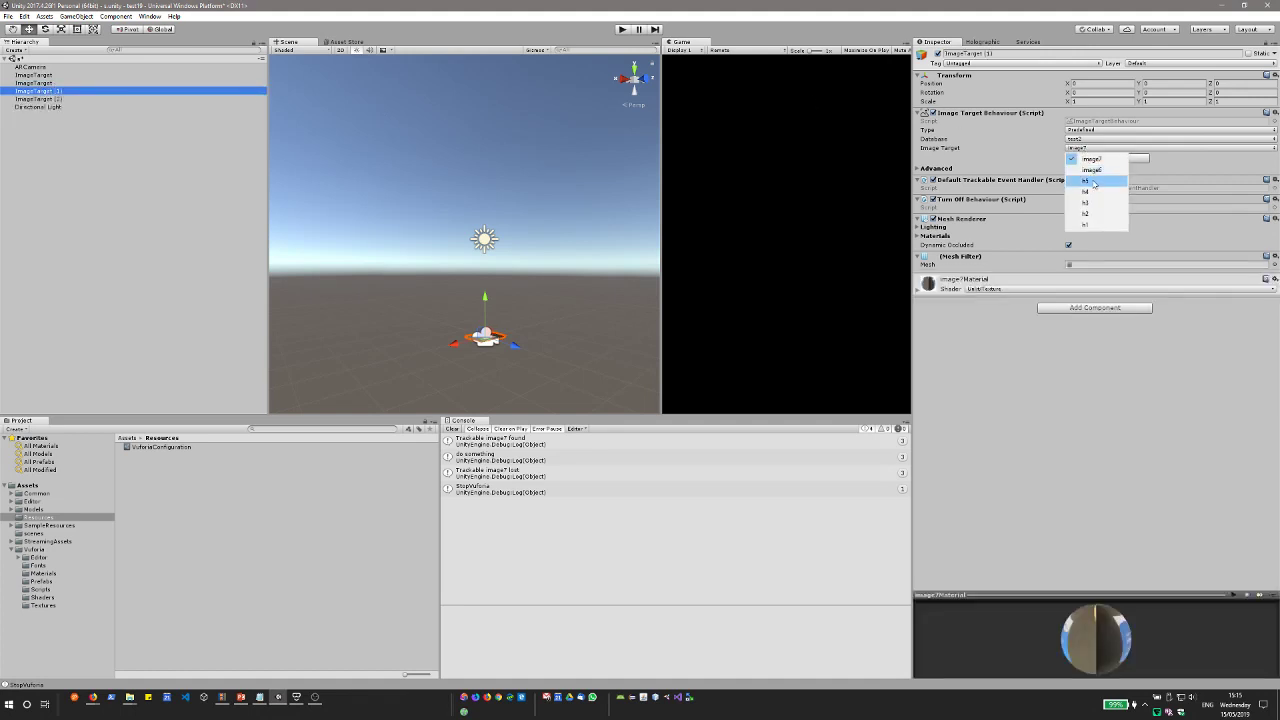
pyautogui.click(1086, 191)
pyautogui.click(128, 100)
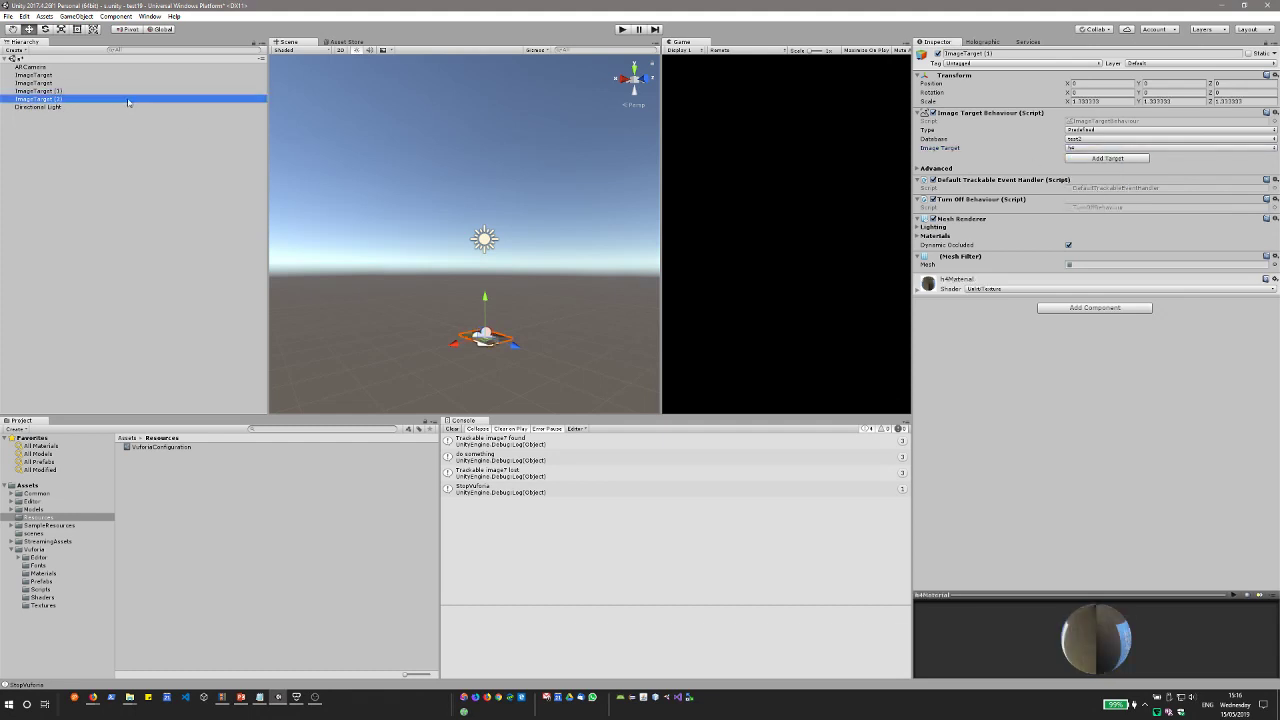
pyautogui.click(1100, 149)
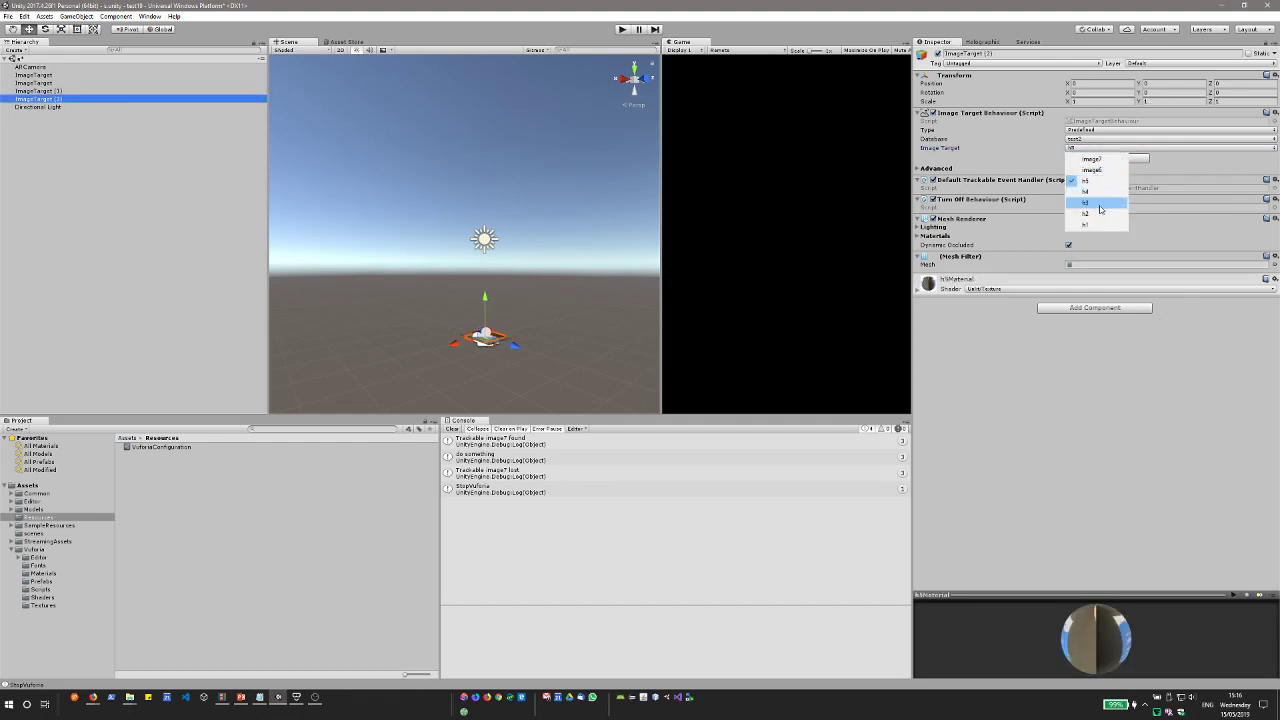
pyautogui.click(1100, 206)
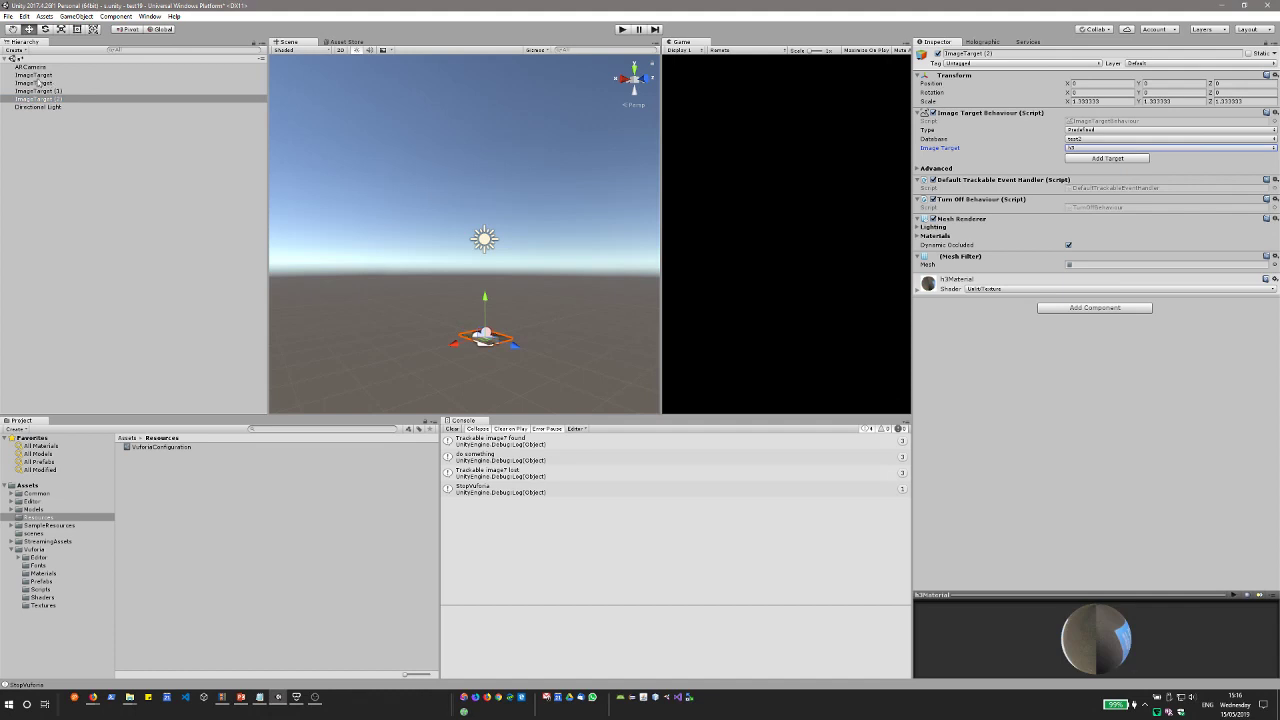
pyautogui.click(11, 18)
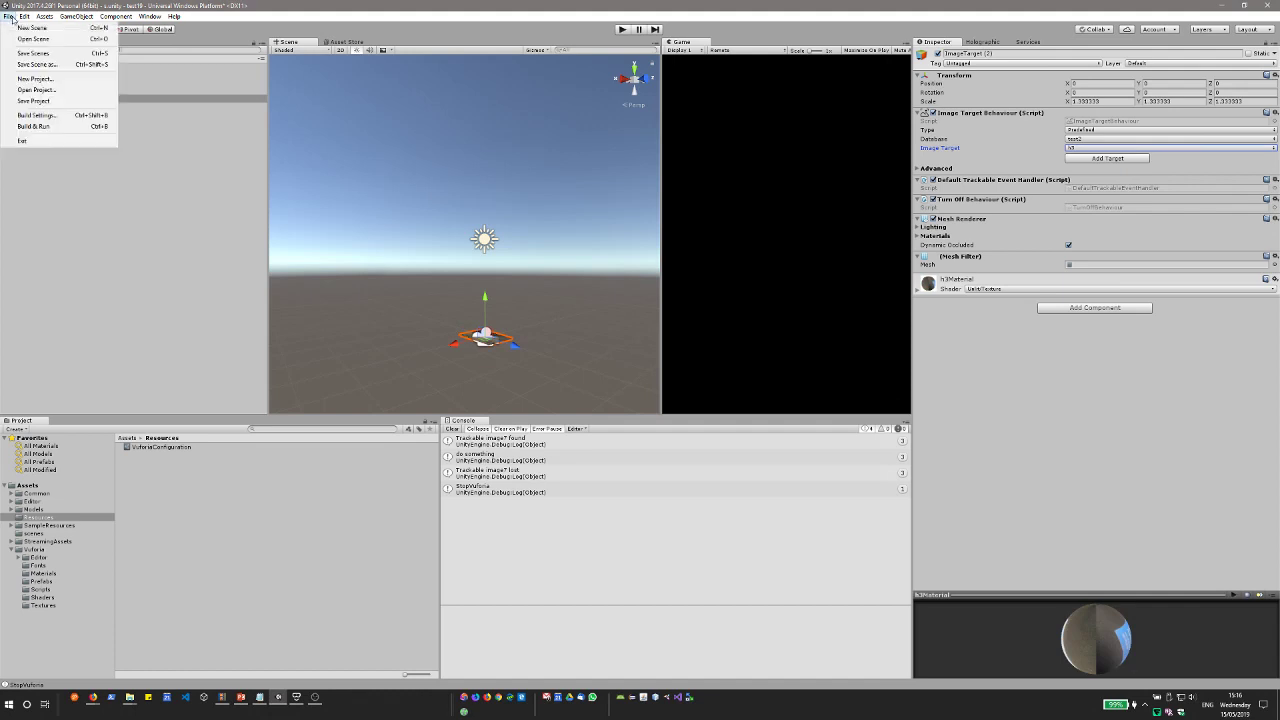
pyautogui.click(358, 14)
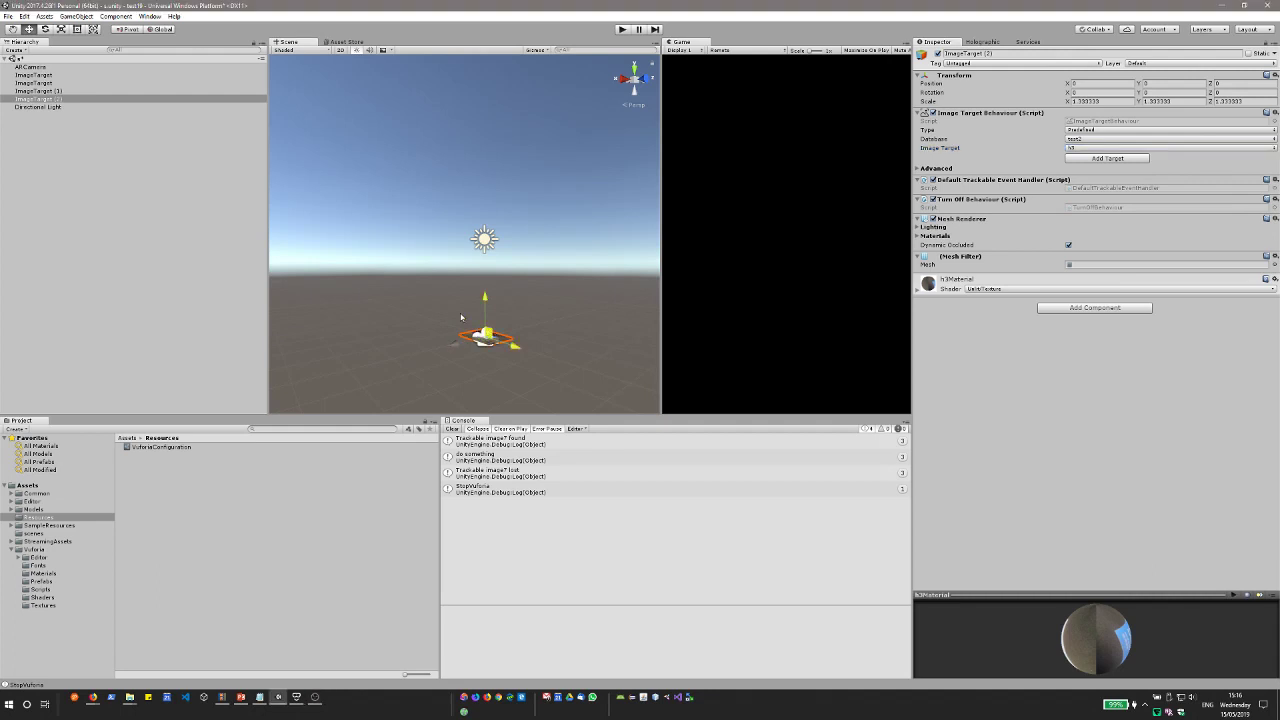
# Move ImageTarget (2) away from the other targets and reposition the ARCamera at about X -0.1, Y 0.24, Z -1.64.
pyautogui.moveTo(487, 332)
pyautogui.mouseDown()
pyautogui.moveTo(450, 300)
pyautogui.moveTo(518, 330)
pyautogui.moveTo(493, 343)
pyautogui.mouseUp()
pyautogui.click(487, 336)
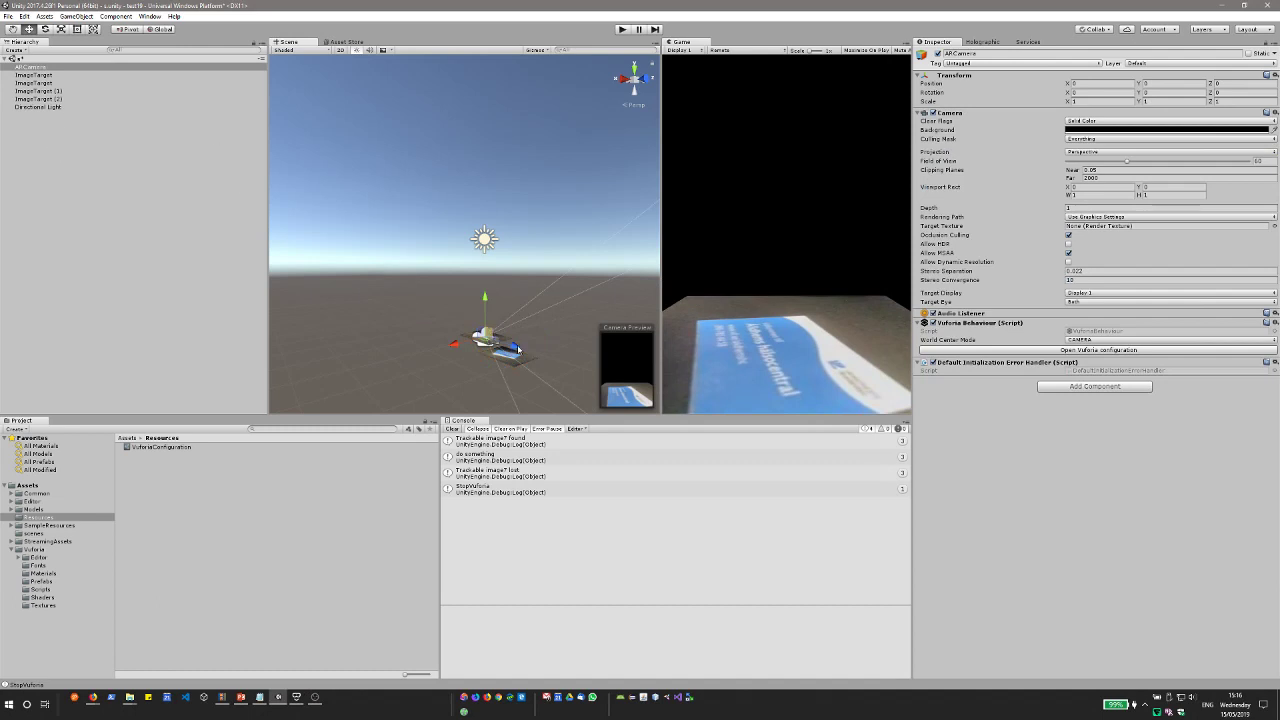
pyautogui.moveTo(486, 336); pyautogui.dragTo(456, 318)
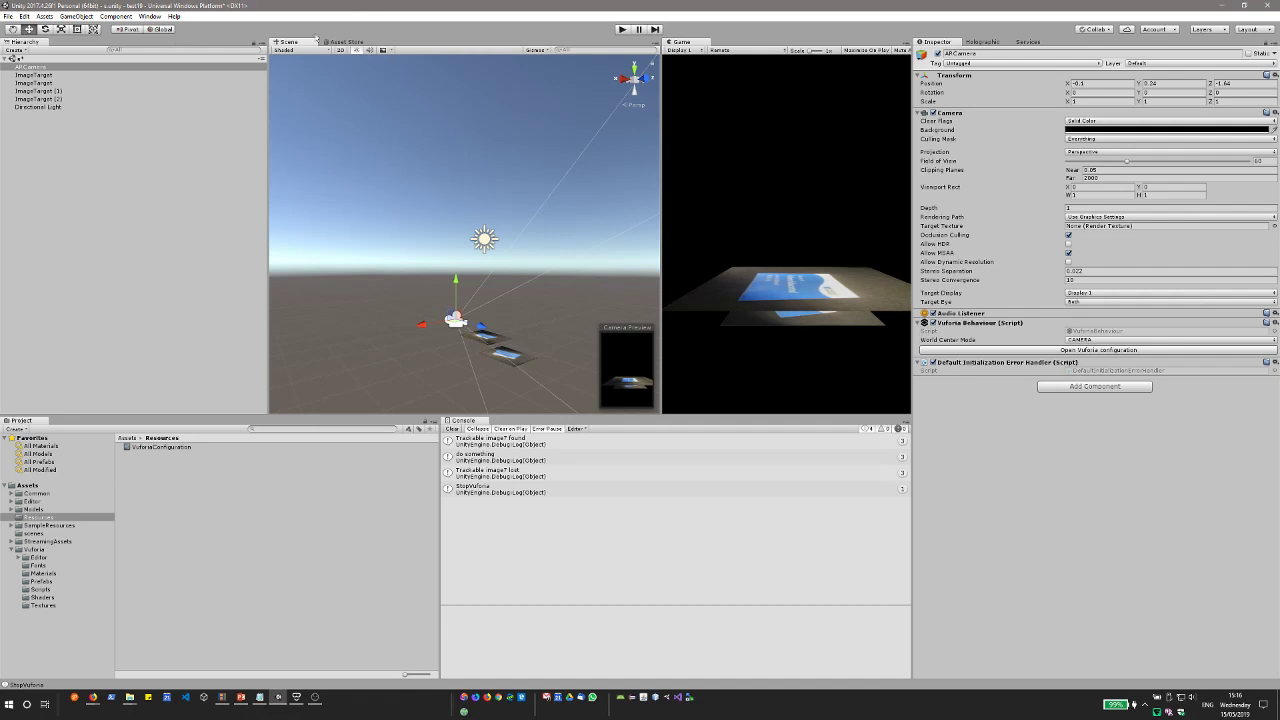
# Run the scene with a cleared console, test the image targets through the headset preview, and stop play mode.
pyautogui.click(621, 29)
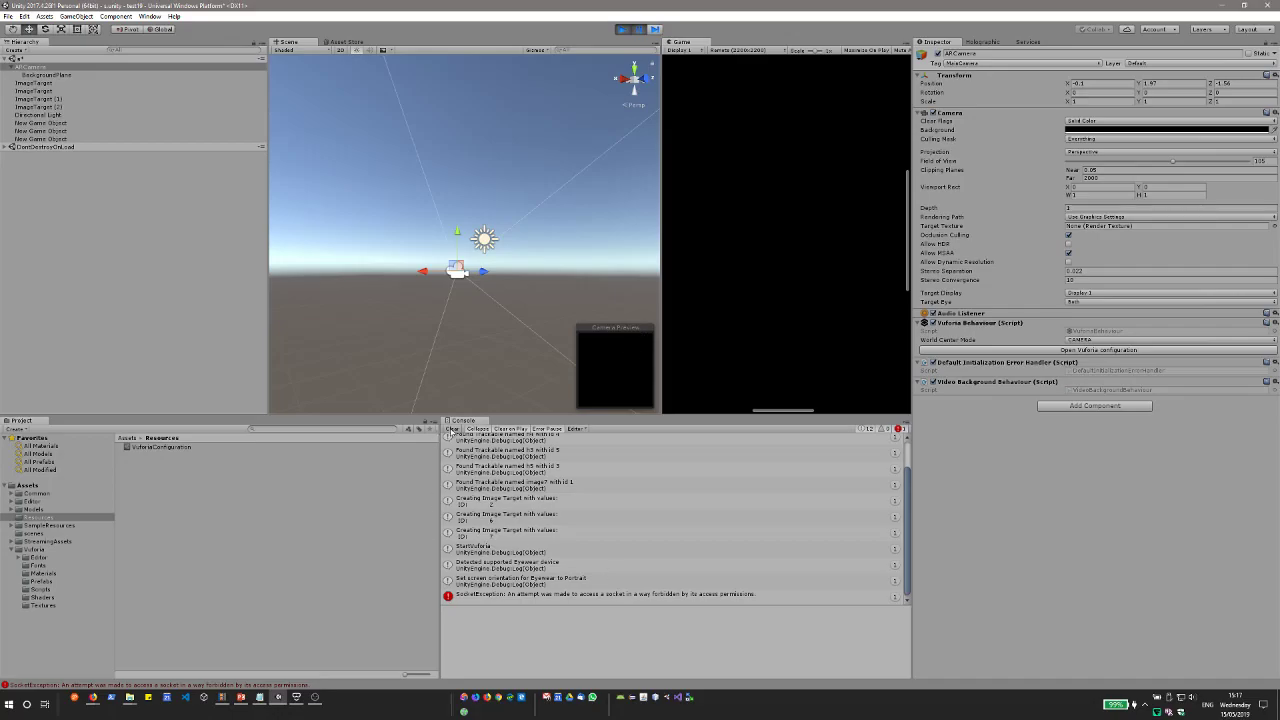
pyautogui.click(451, 428)
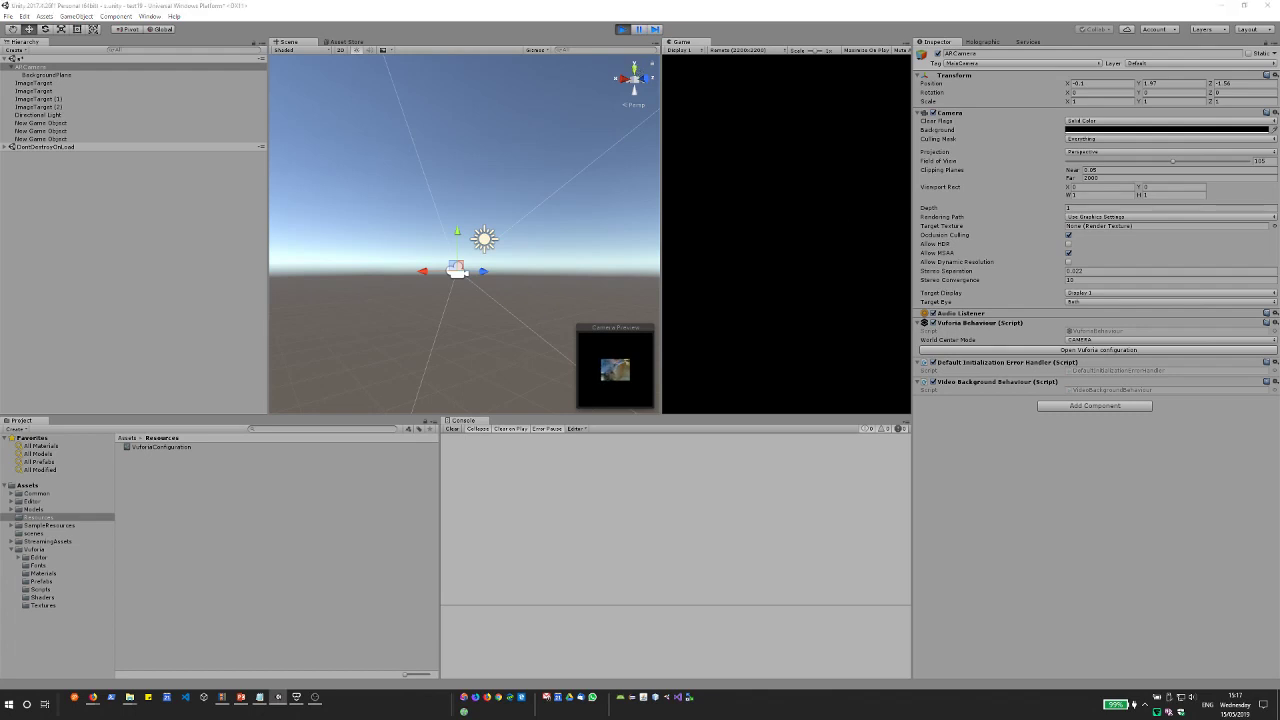
pyautogui.hotkey('alt', 'Tab')
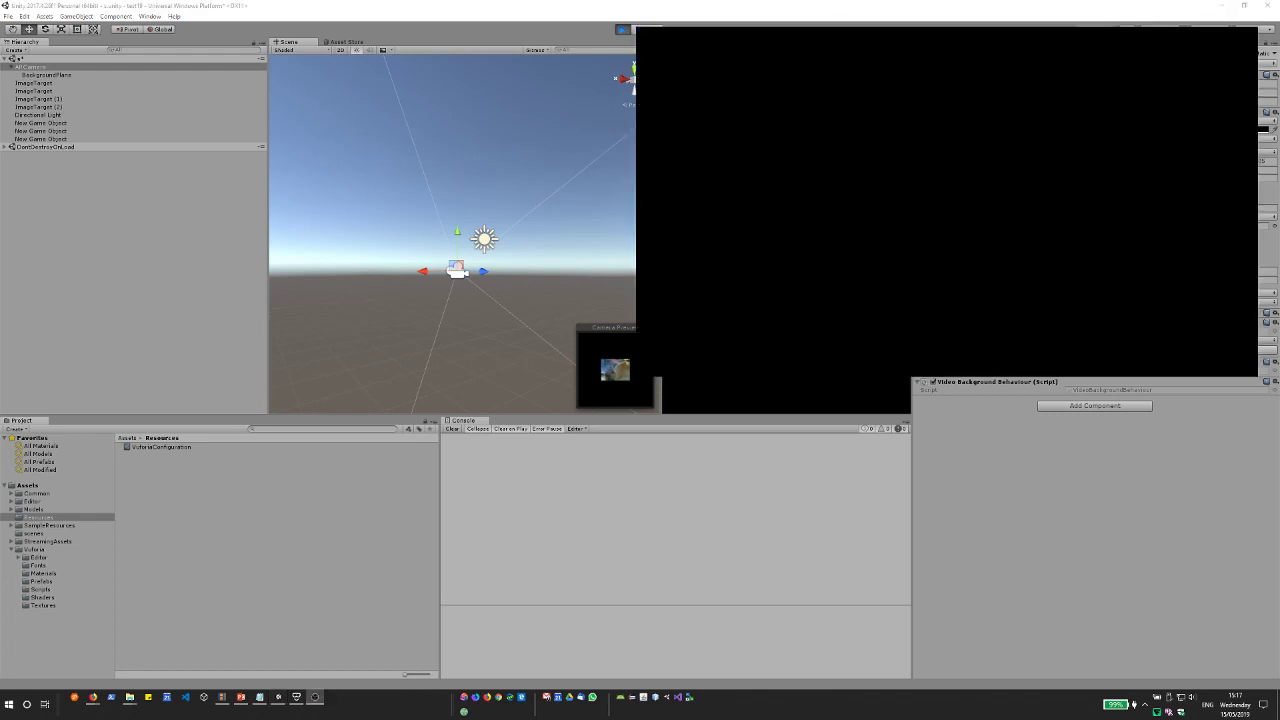
pyautogui.hotkey('alt', 'Tab')
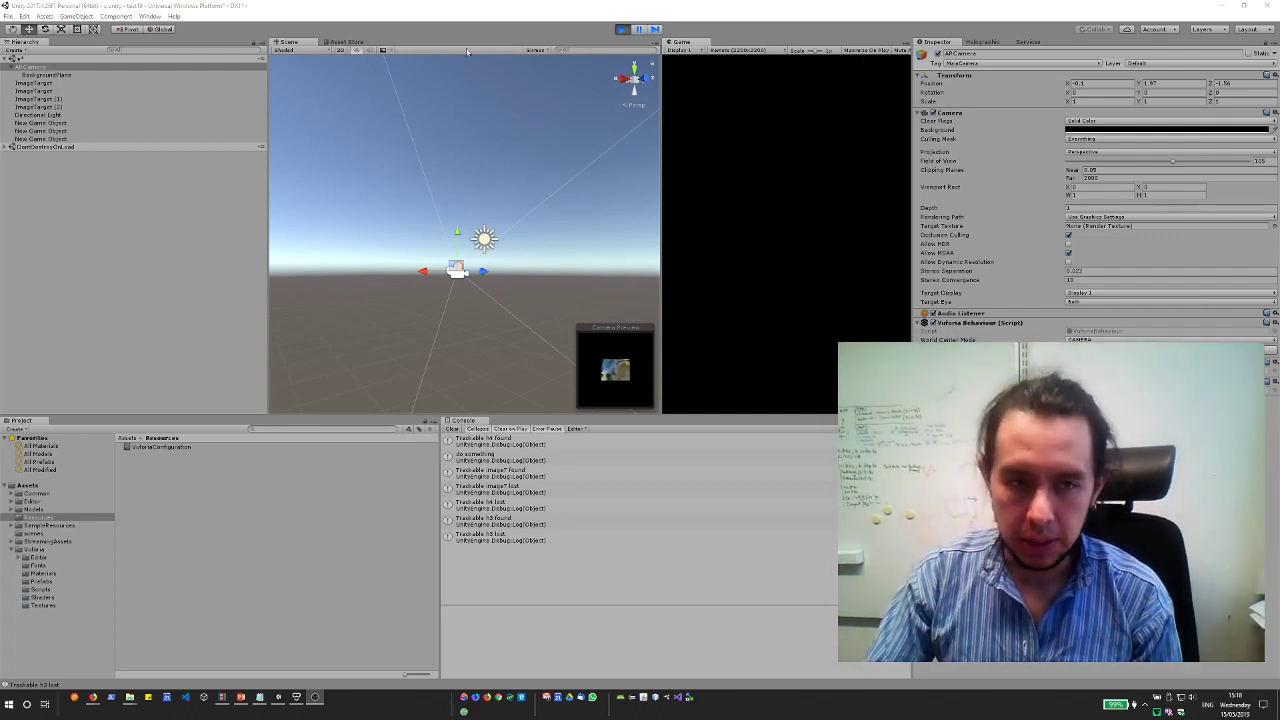
pyautogui.click(622, 30)
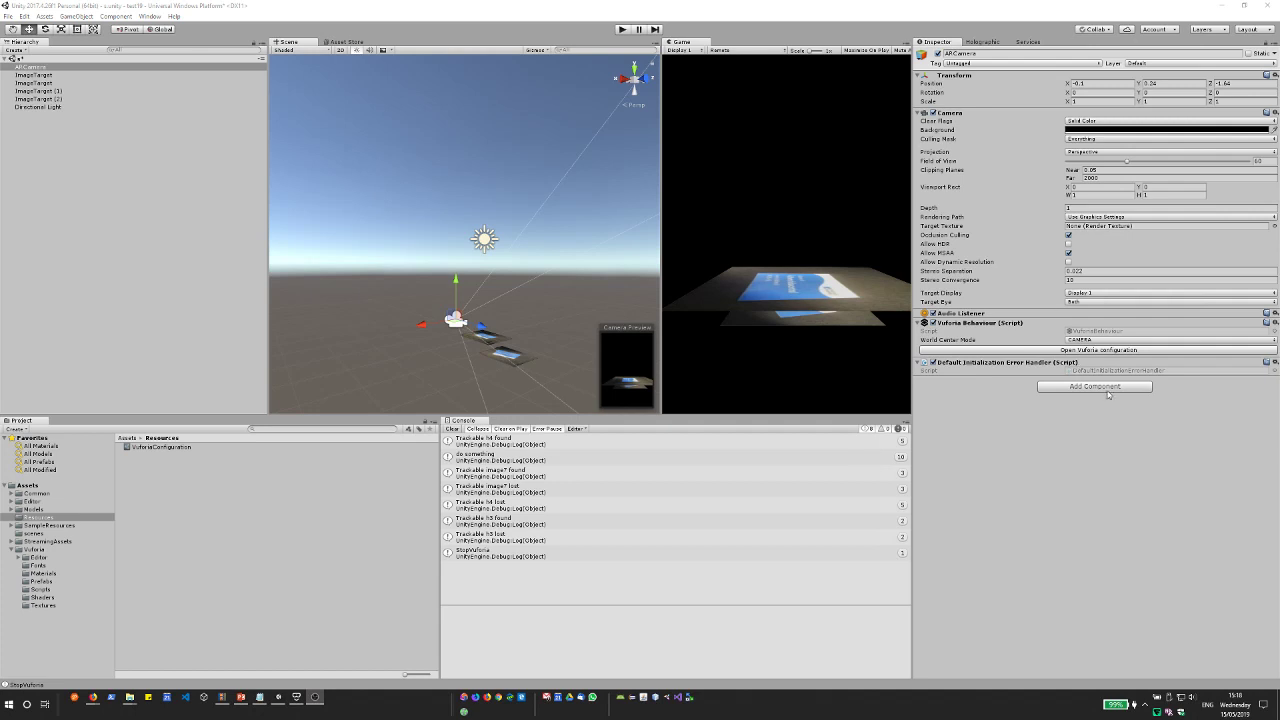
# Create a new C# script named eventhandlerh4 and add it as a component of ImageTarget (1).
pyautogui.click(33, 75)
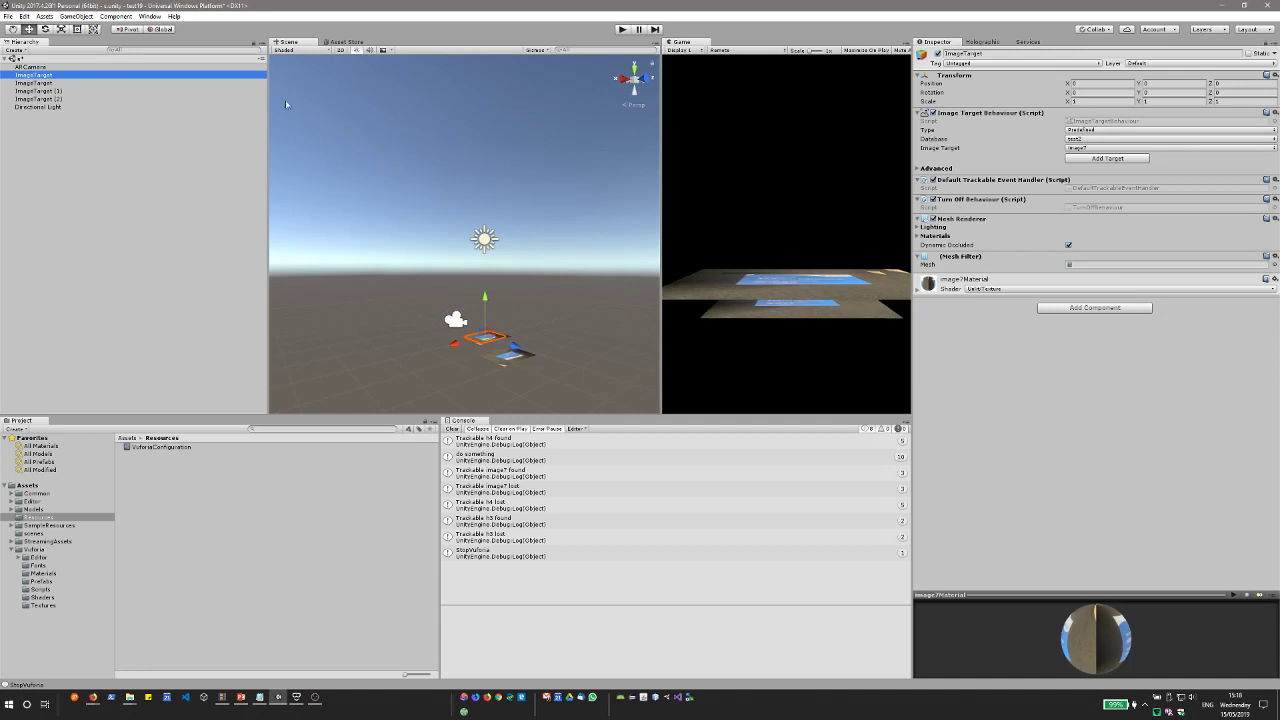
pyautogui.click(57, 91)
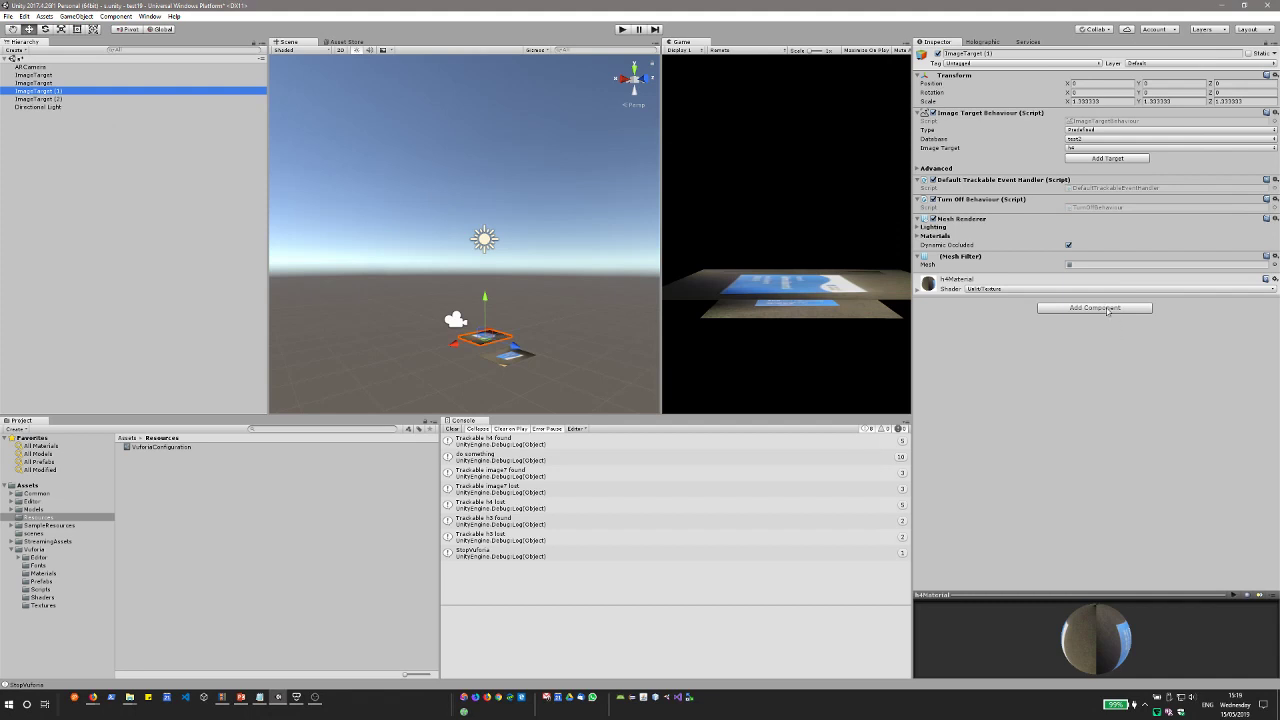
pyautogui.click(1107, 309)
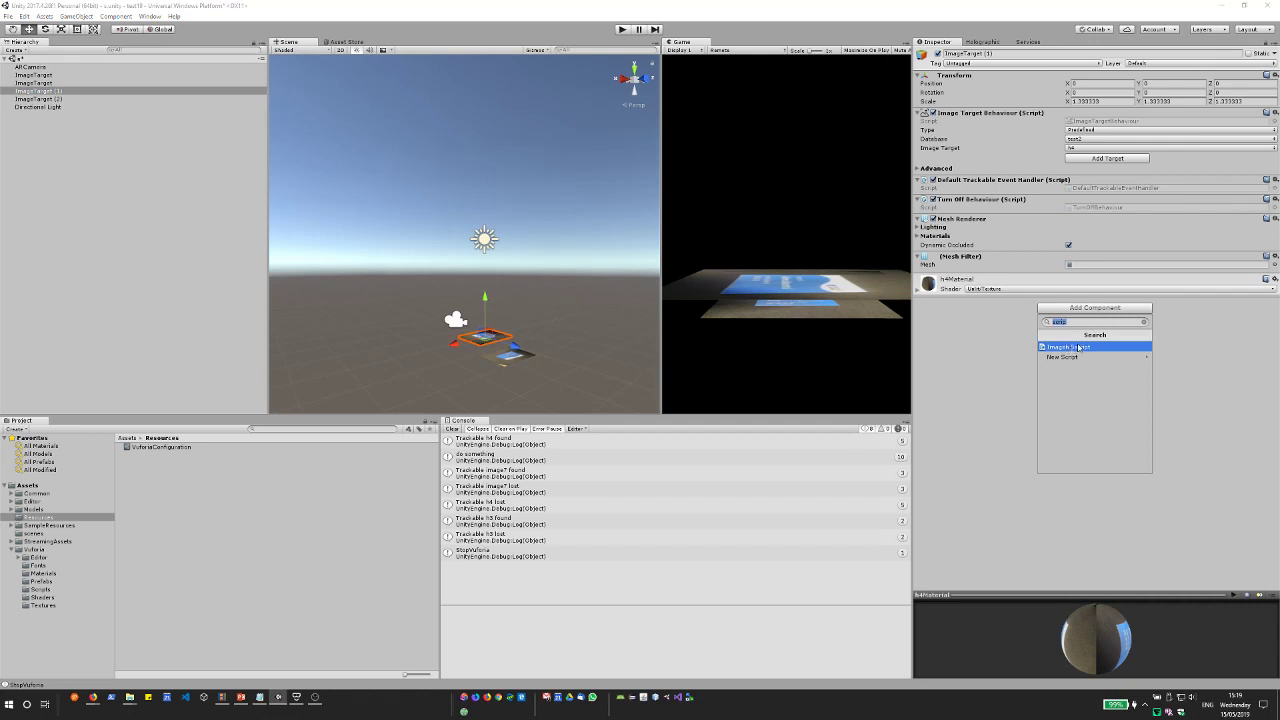
pyautogui.press('BackSpace')
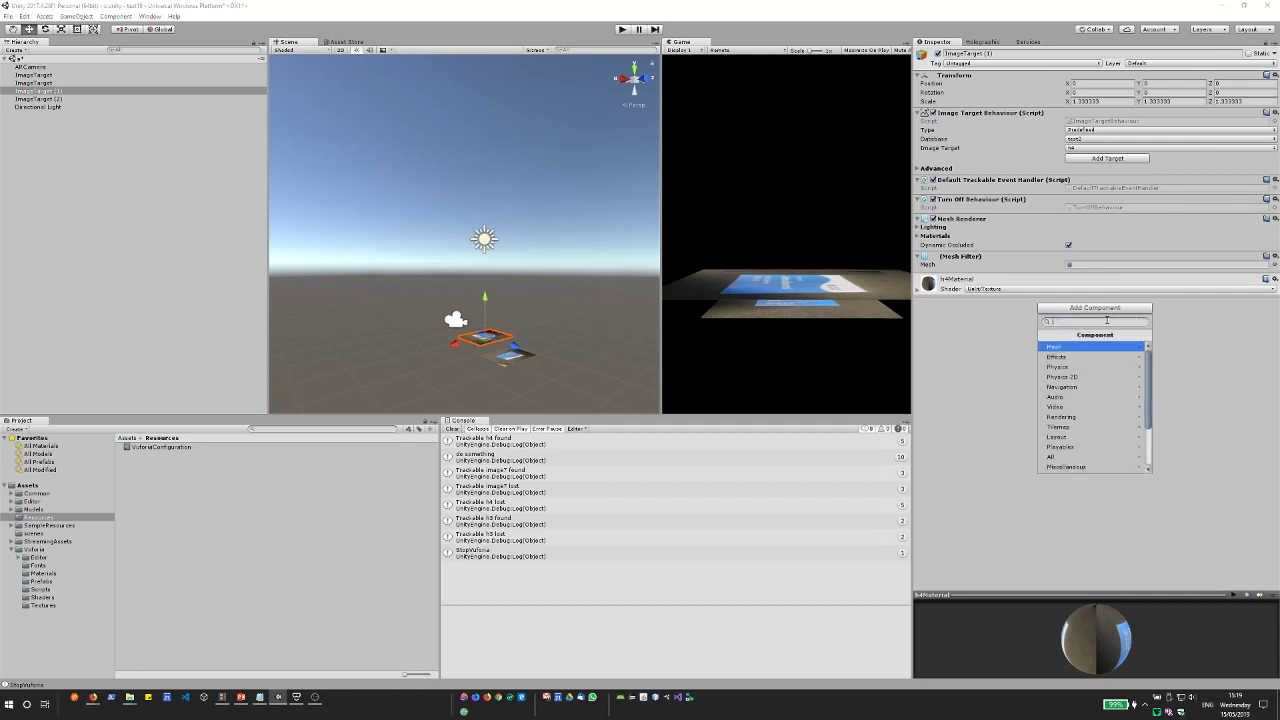
pyautogui.press('Down')
pyautogui.press('Down')
pyautogui.press('Down')
pyautogui.press('Down')
pyautogui.press('Down')
pyautogui.press('Down')
pyautogui.press('Down')
pyautogui.press('Down')
pyautogui.press('Down')
pyautogui.press('Down')
pyautogui.press('Down')
pyautogui.press('Down')
pyautogui.press('Down')
pyautogui.press('Down')
pyautogui.press('Down')
pyautogui.press('Down')
pyautogui.press('Down')
pyautogui.press('Down')
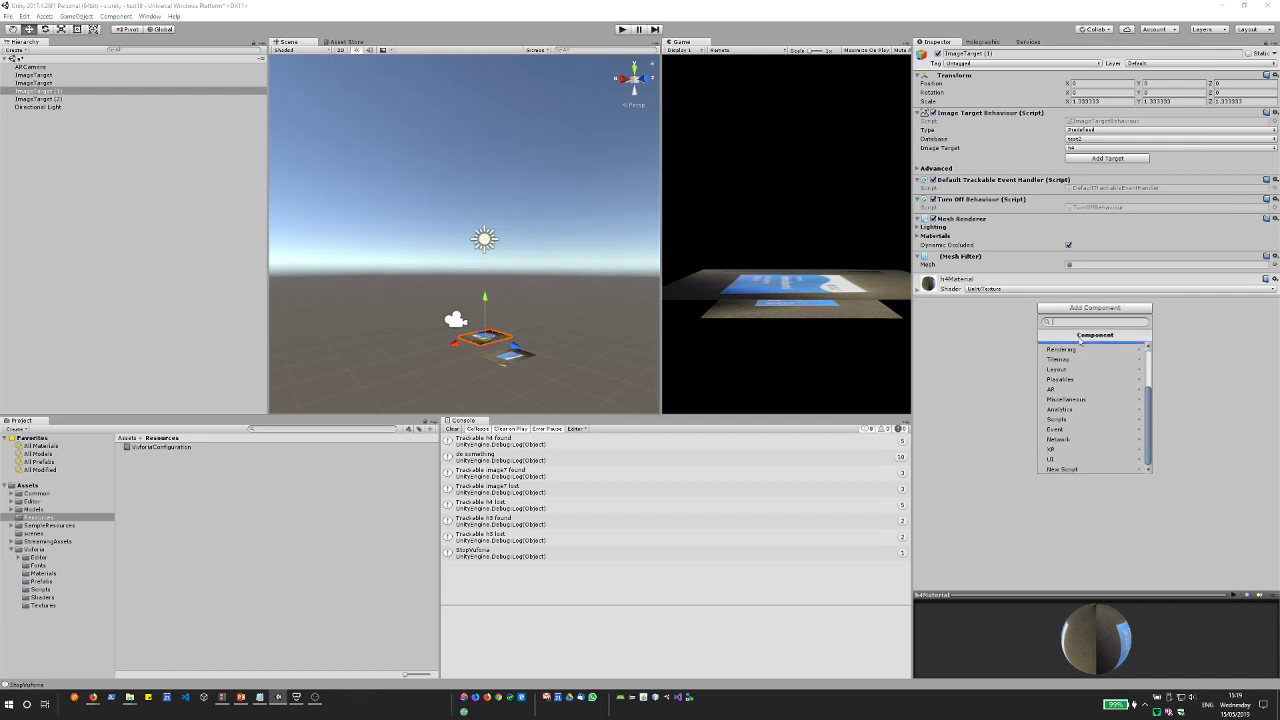
pyautogui.write('SCRI')
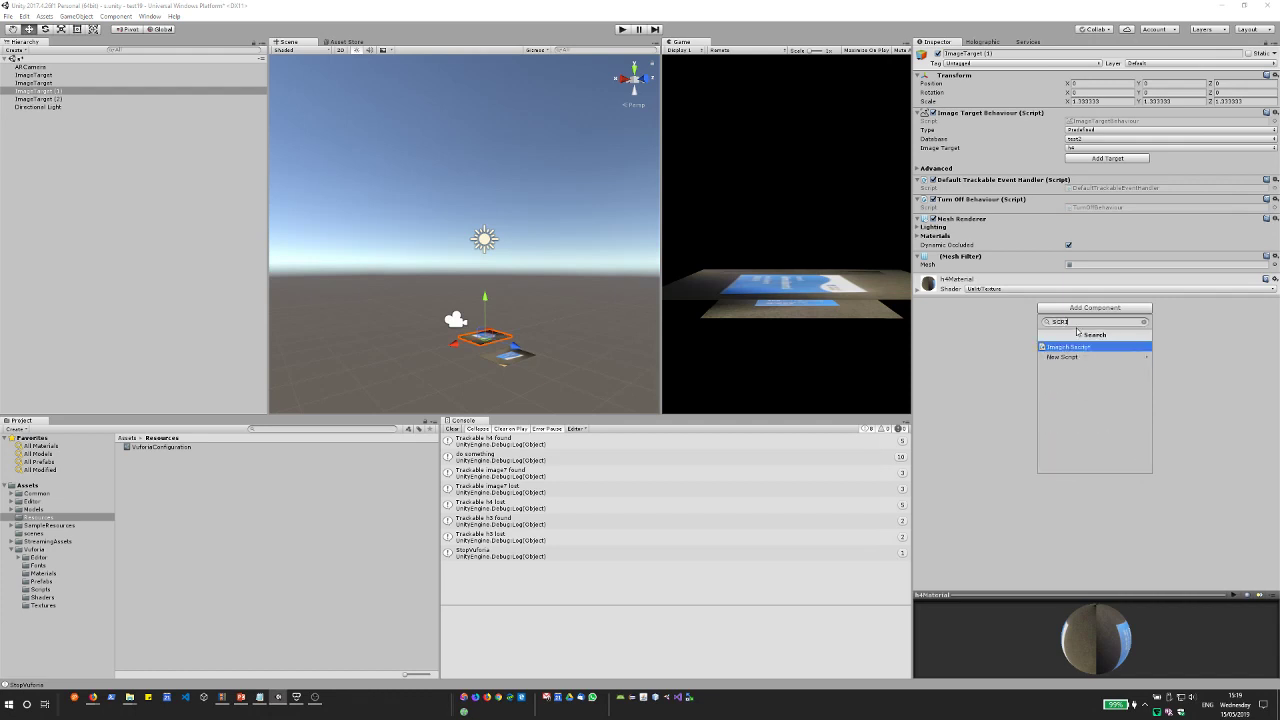
pyautogui.press('capslock')
pyautogui.press('Down')
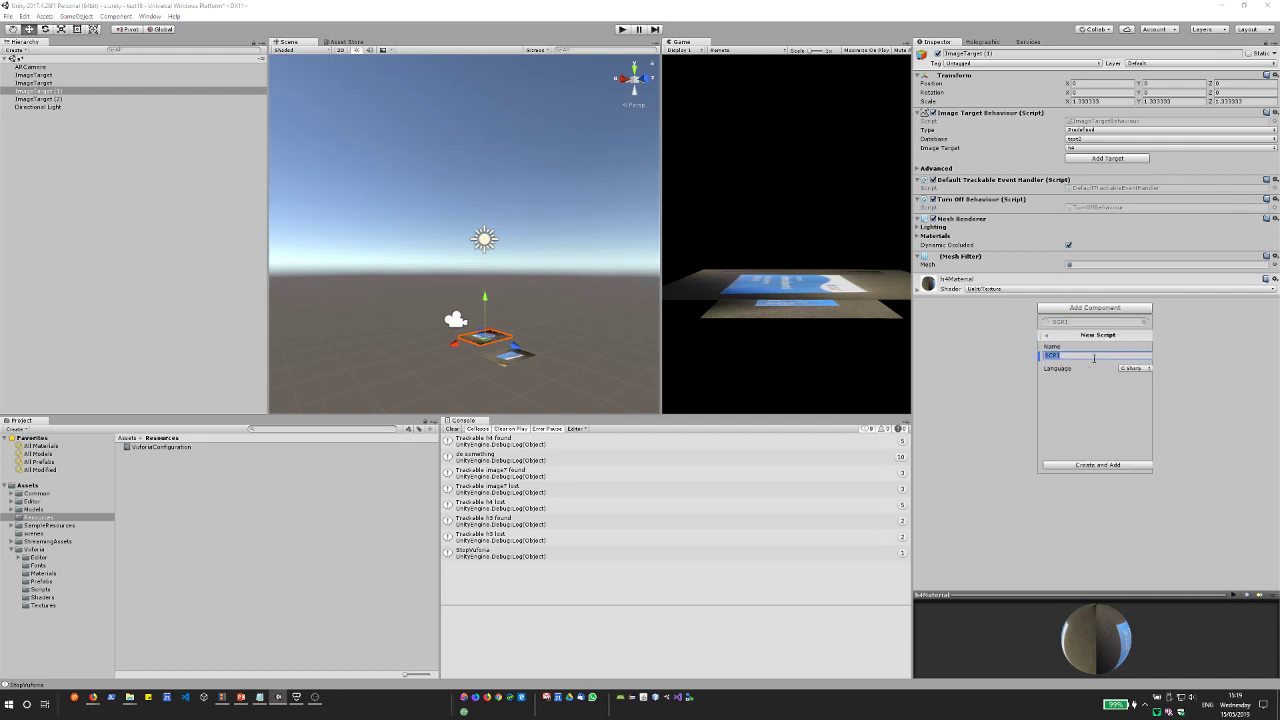
pyautogui.click(1086, 357)
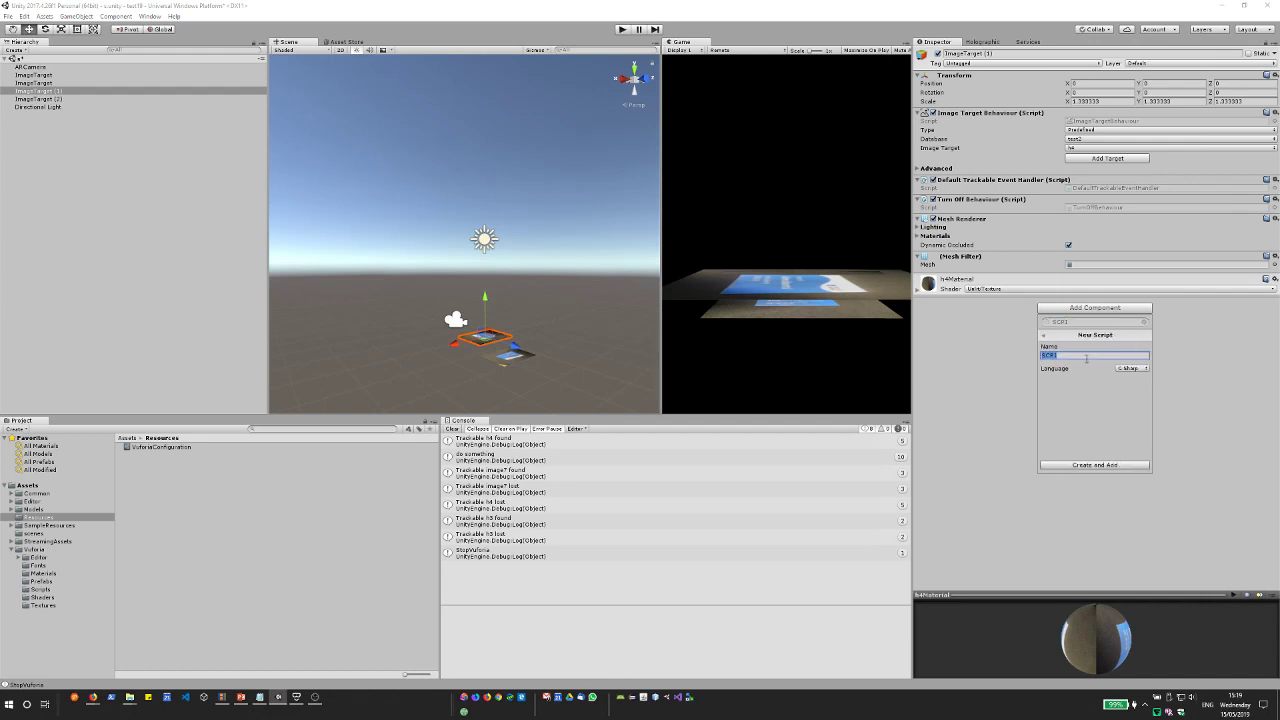
pyautogui.write('han')
pyautogui.write('event')
pyautogui.click(1203, 433)
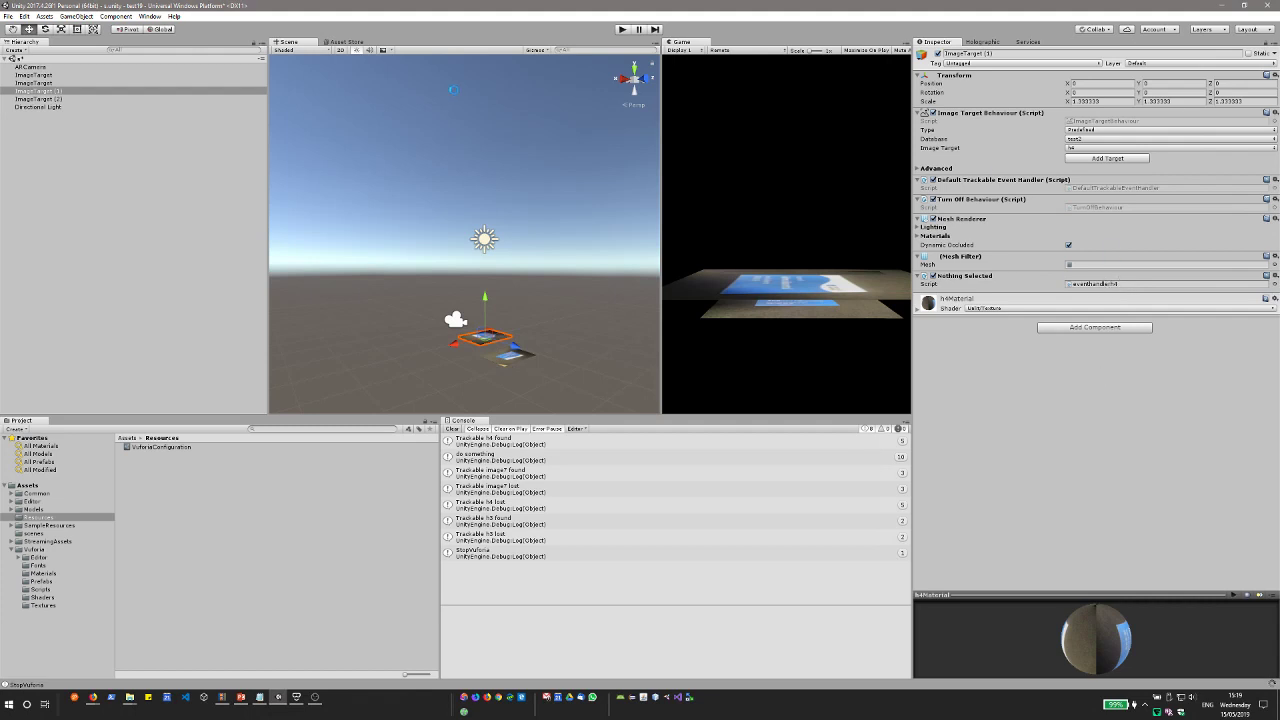
# Open the eventhandlerh4 script of ImageTarget (1) in Visual Studio for editing.
pyautogui.doubleClick(1082, 286)
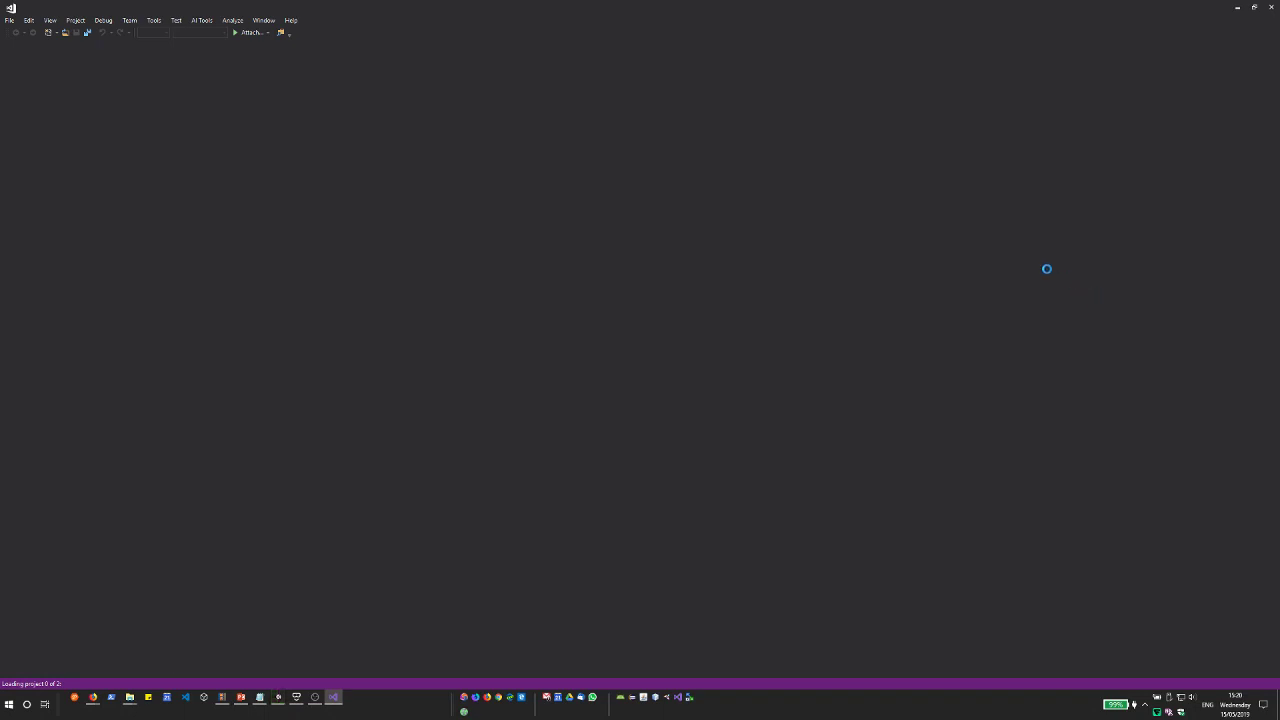
pyautogui.hotkey('alt', 'Tab')
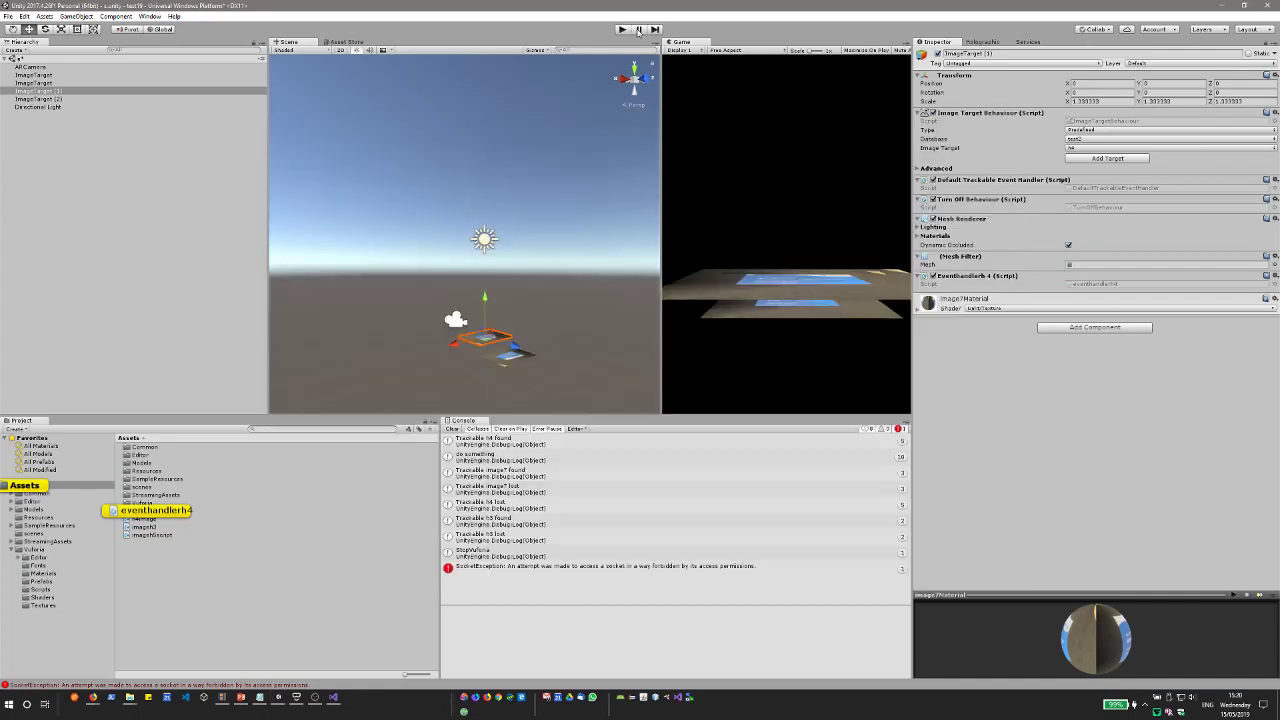
pyautogui.hotkey('alt', 'Tab')
pyautogui.hotkey('alt', 'Tab')
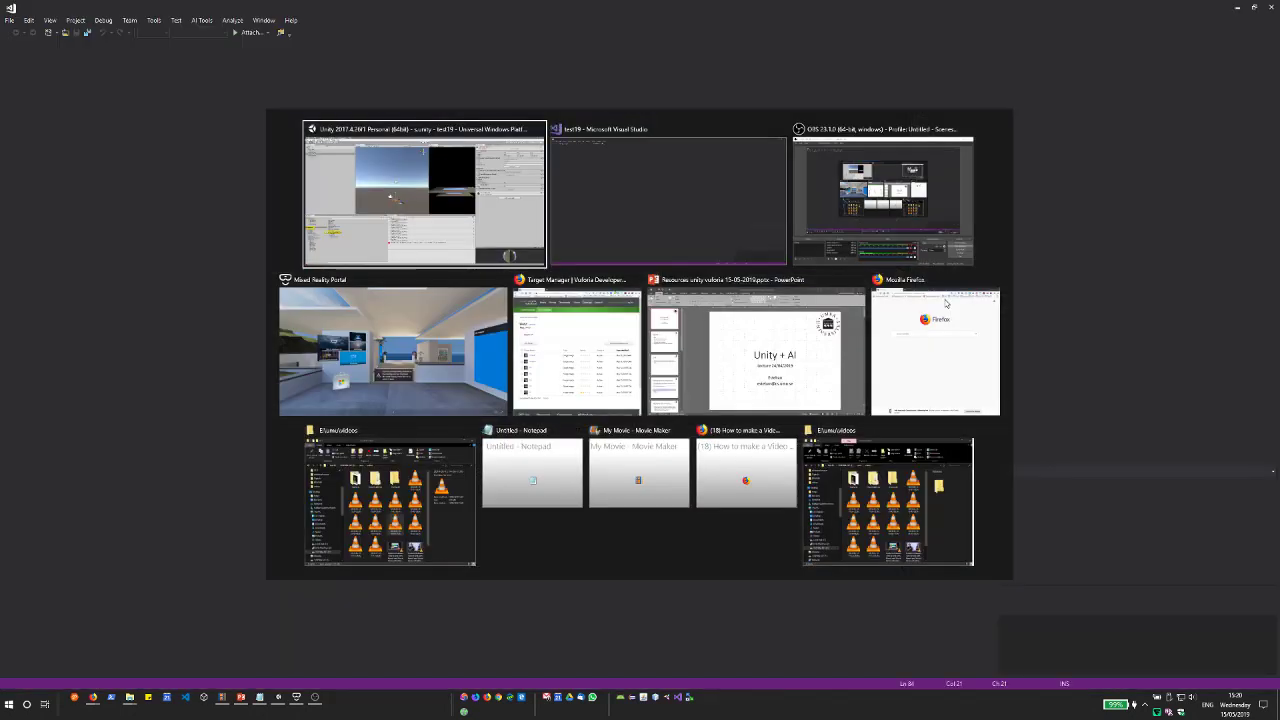
pyautogui.hotkey('alt', 'Tab')
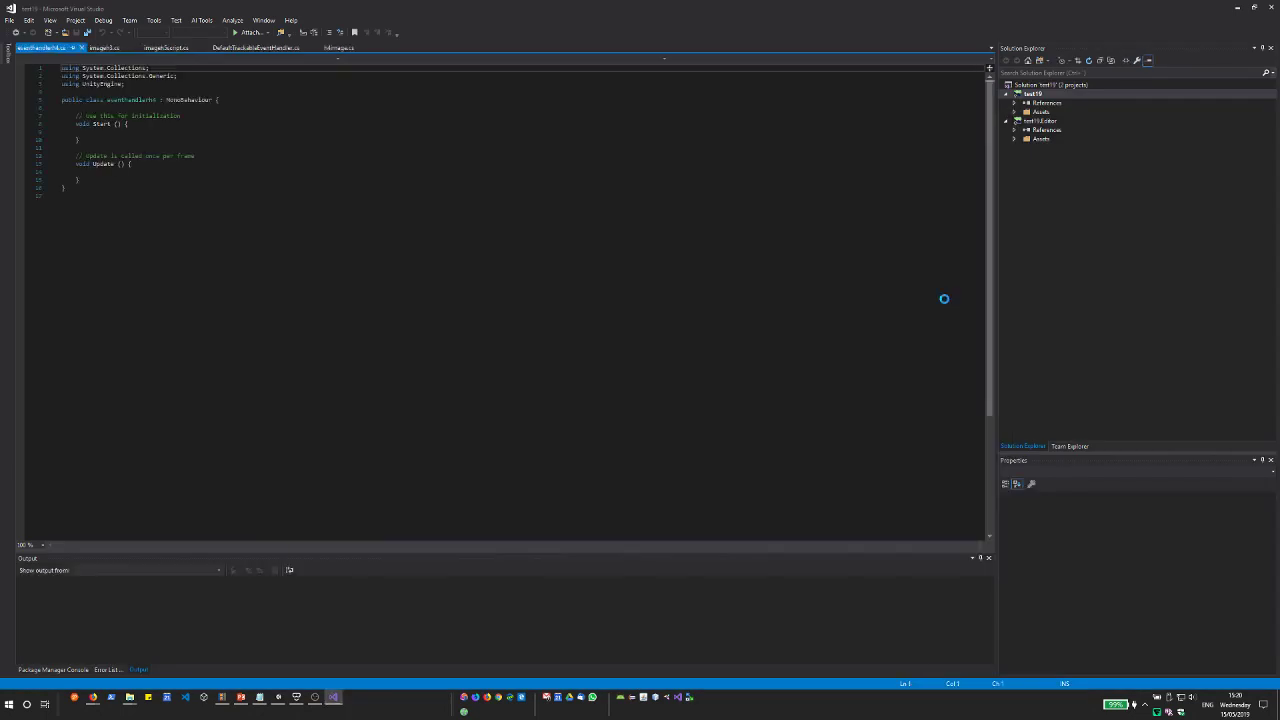
pyautogui.click(675, 379)
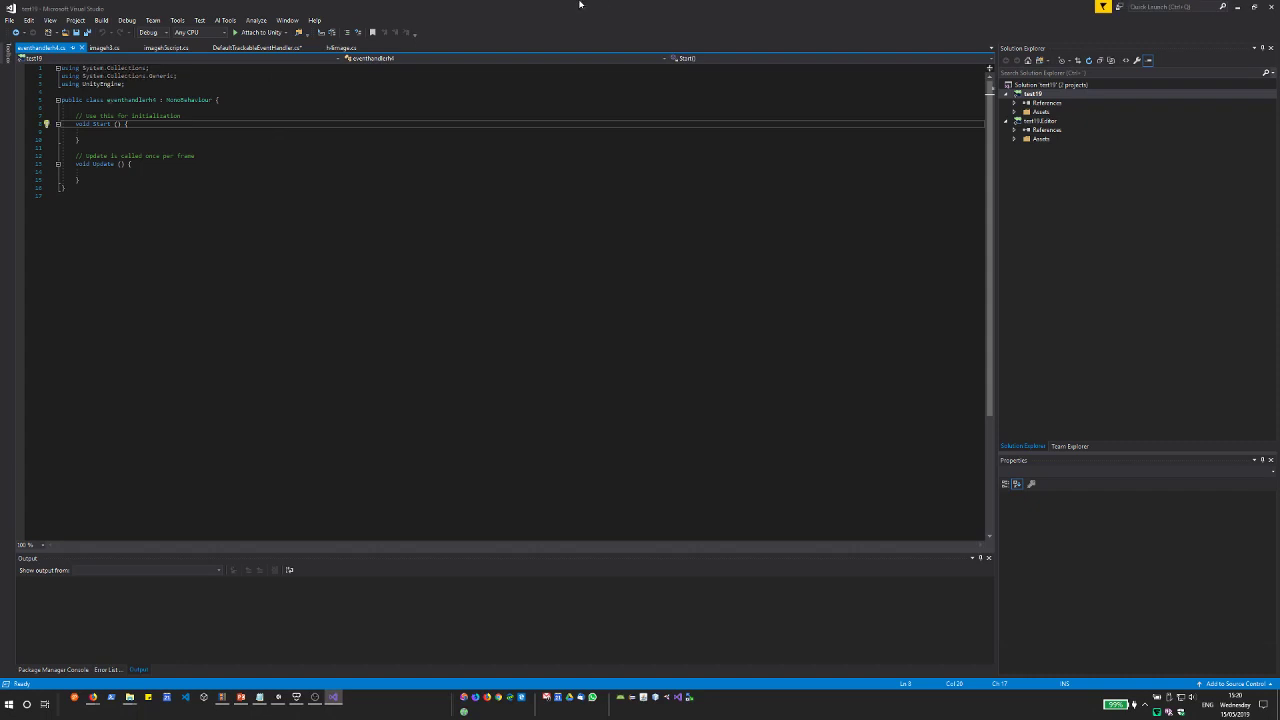
# Tile the Visual Studio window to half of the screen beside the Unity editor.
pyautogui.doubleClick(522, 5)
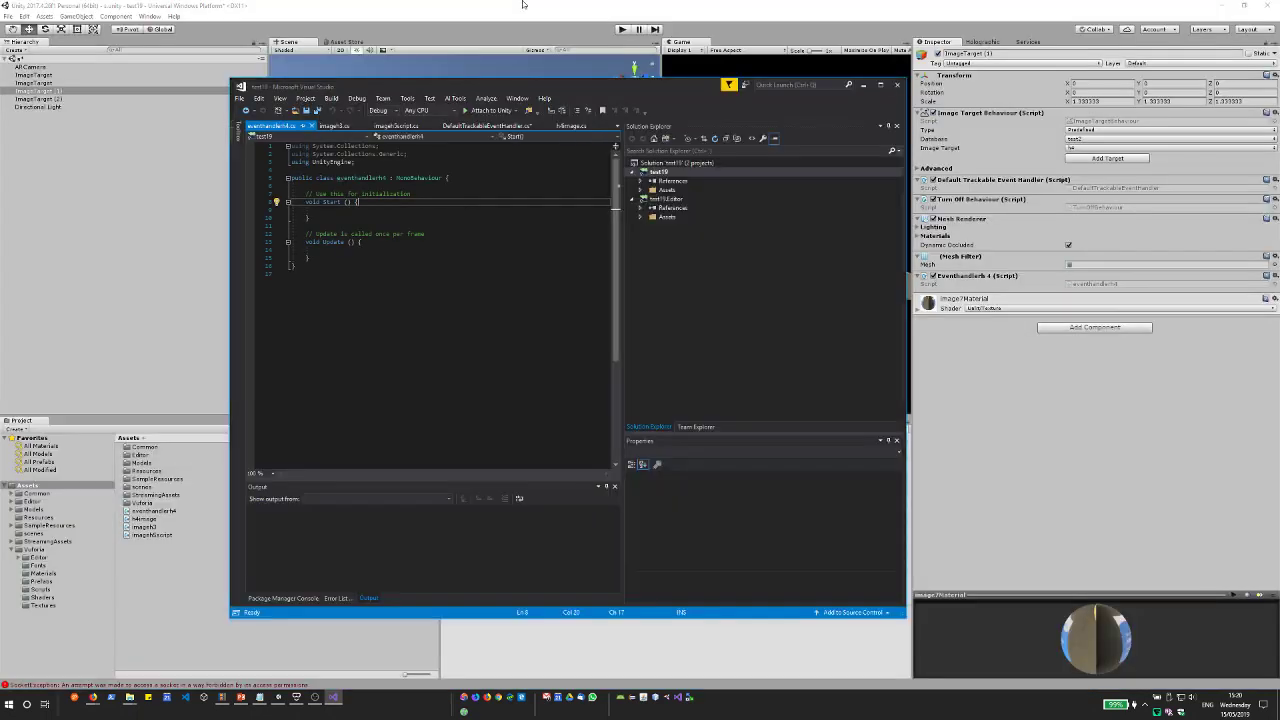
pyautogui.press('super+Left')
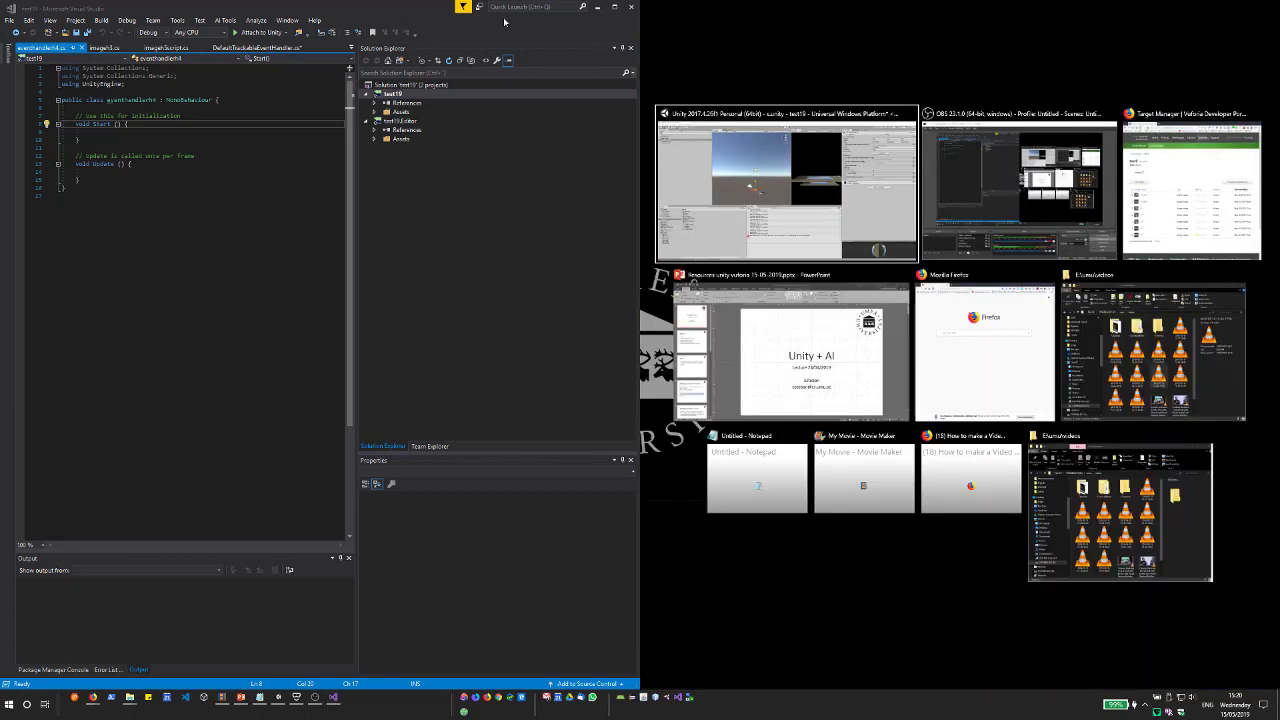
pyautogui.click(505, 21)
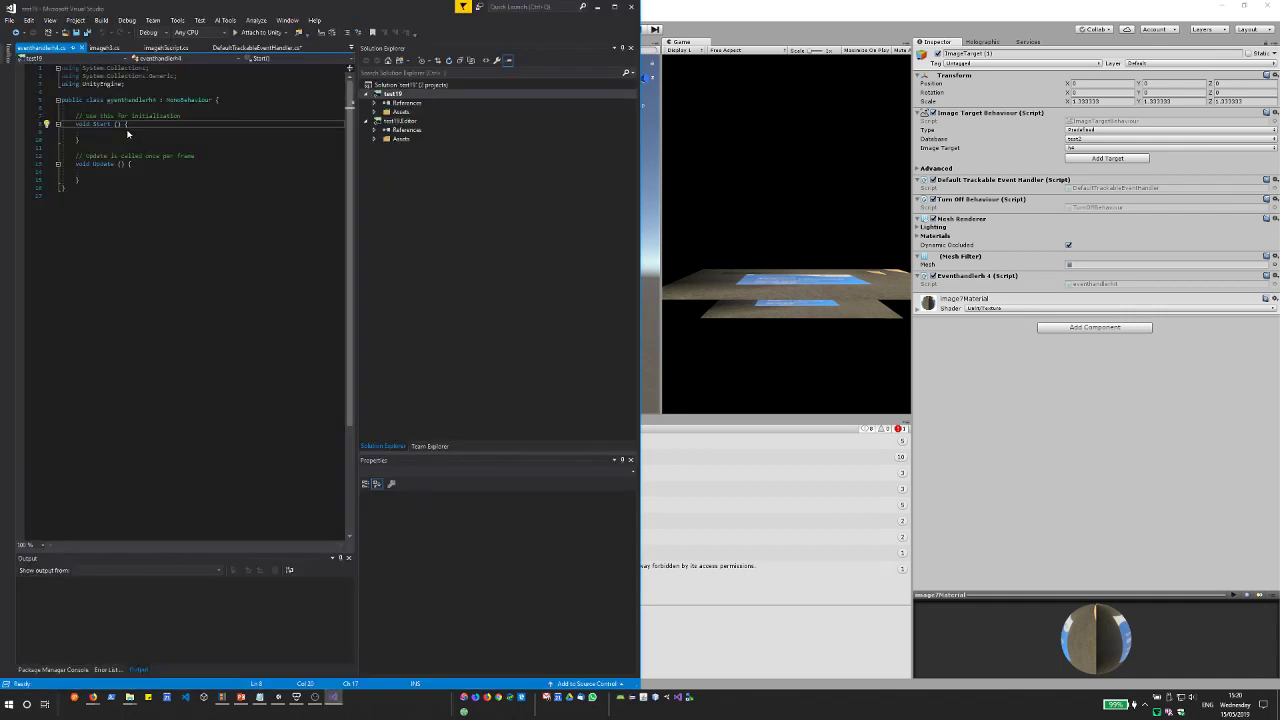
# Write Debug.Log("Do something in the starting"); inside the Start method of eventhandlerh4.
pyautogui.press('Down')
pyautogui.press('Down')
pyautogui.press('Up')
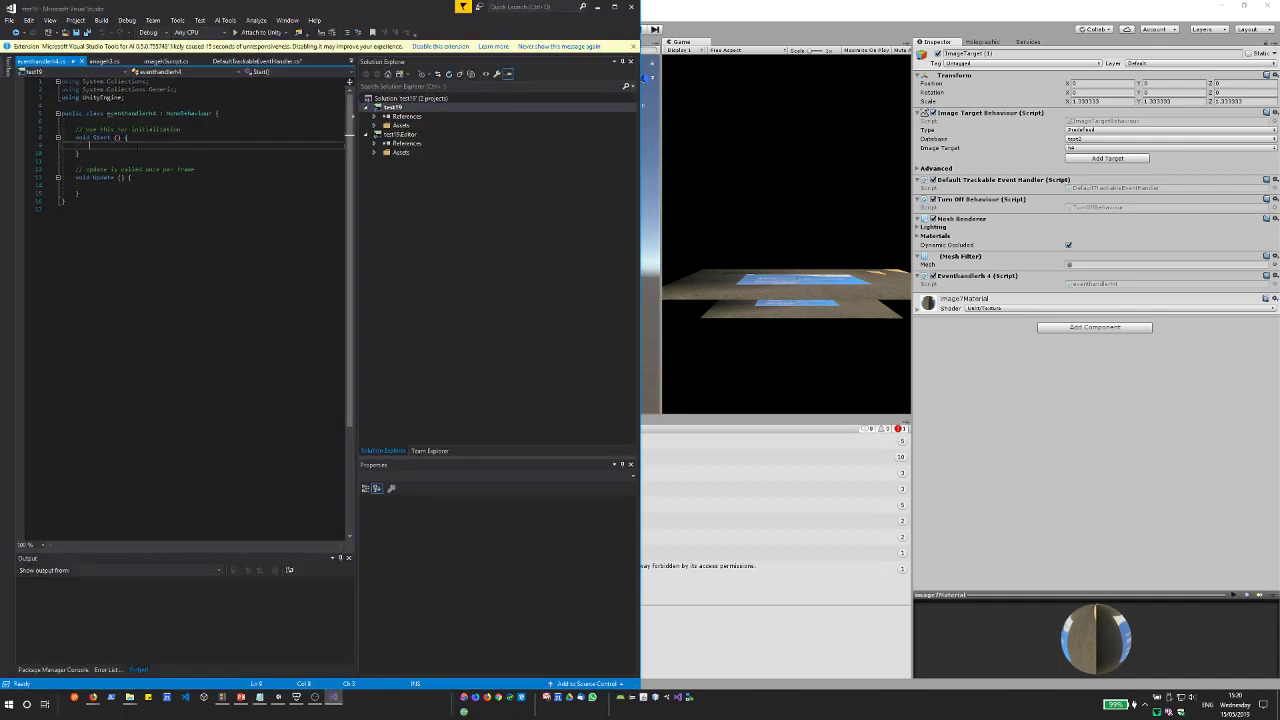
pyautogui.write('D')
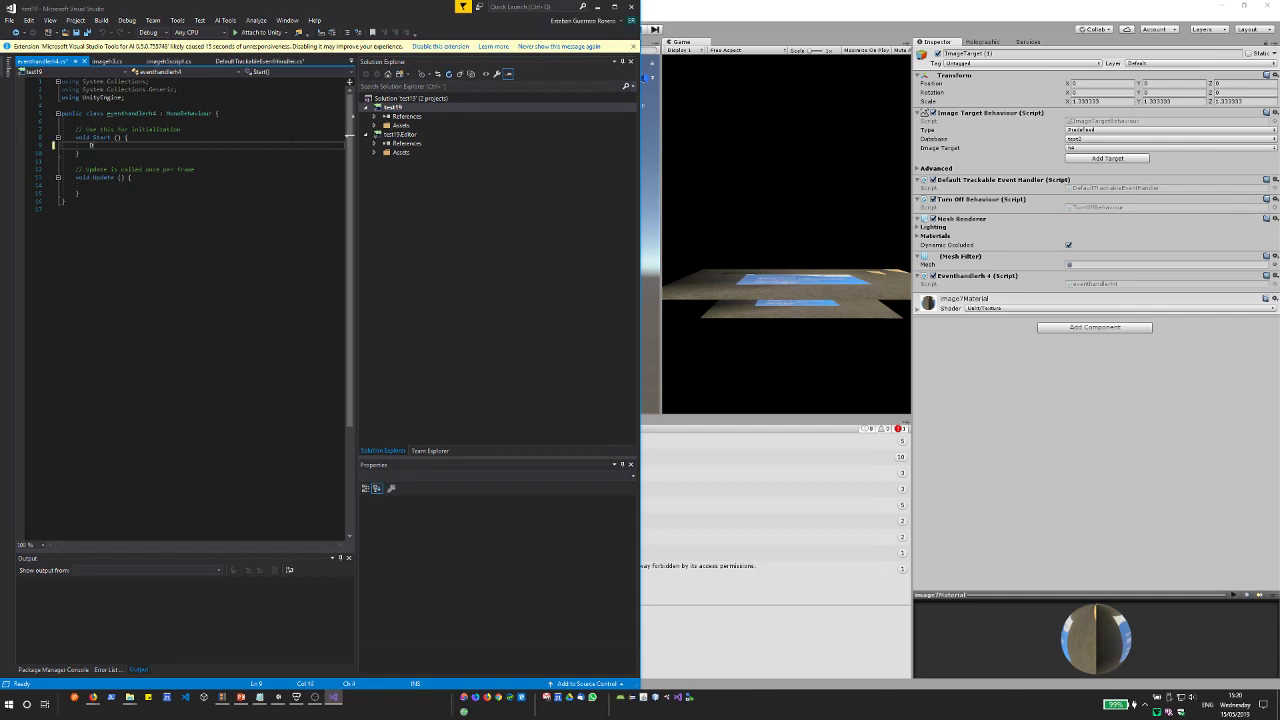
pyautogui.write('ebu')
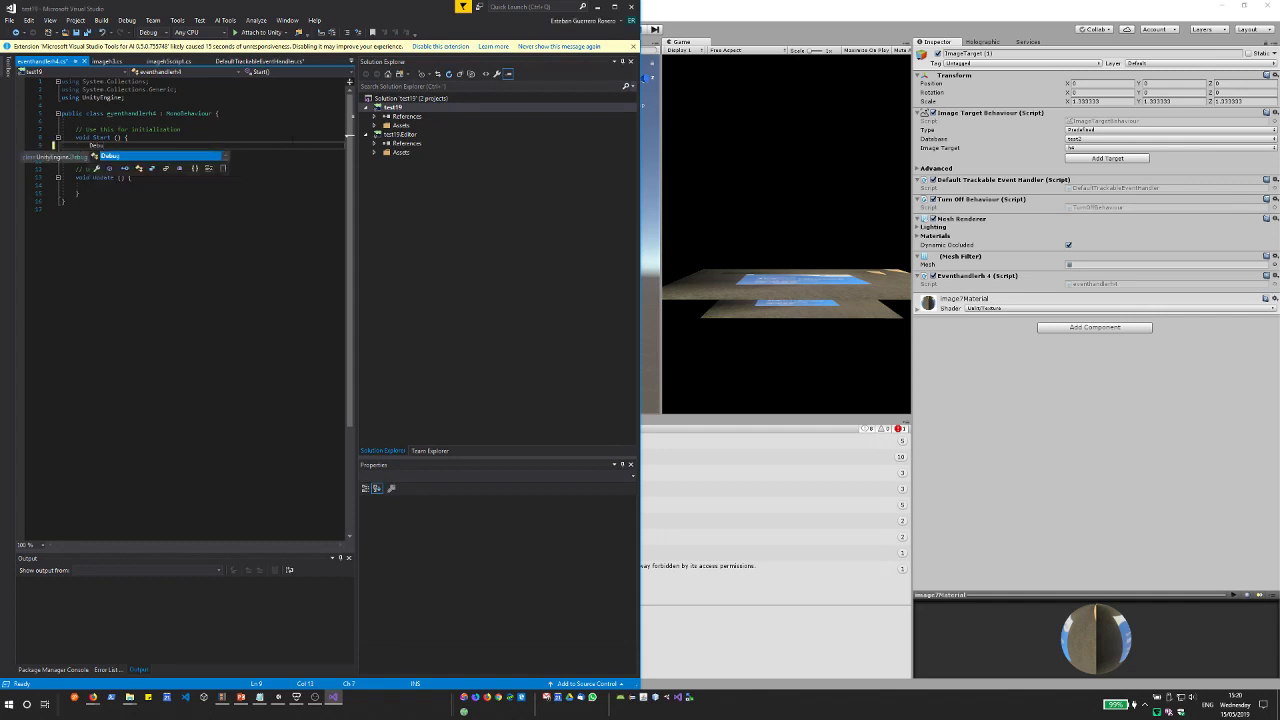
pyautogui.write('g.Log')
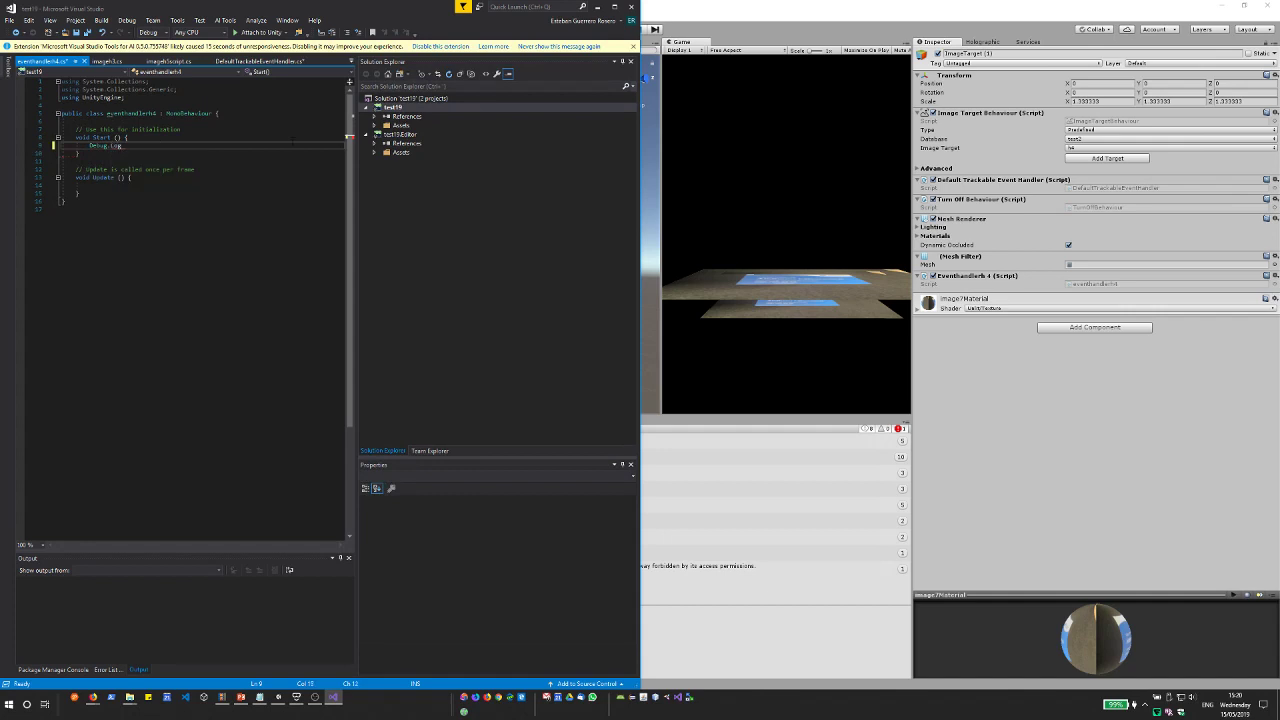
pyautogui.write('();)')
pyautogui.write('"')
pyautogui.write('Do something ')
pyautogui.write('in the starting')
pyautogui.hotkey('ctrl', 'shift', 'Left')
pyautogui.hotkey('ctrl', 'shift', 'Left')
pyautogui.hotkey('ctrl', 'shift', 'Left')
pyautogui.write('when')
pyautogui.press('BackSpace')
pyautogui.press('BackSpace')
pyautogui.press('BackSpace')
pyautogui.press('BackSpace')
pyautogui.press('BackSpace')
pyautogui.write('in the startingg')
# Add a Debug.Log line reading "Do something when the frame is updated" to the Update method and save the script.
pyautogui.press('Down')
pyautogui.press('Down')
pyautogui.press('Down')
pyautogui.press('Down')
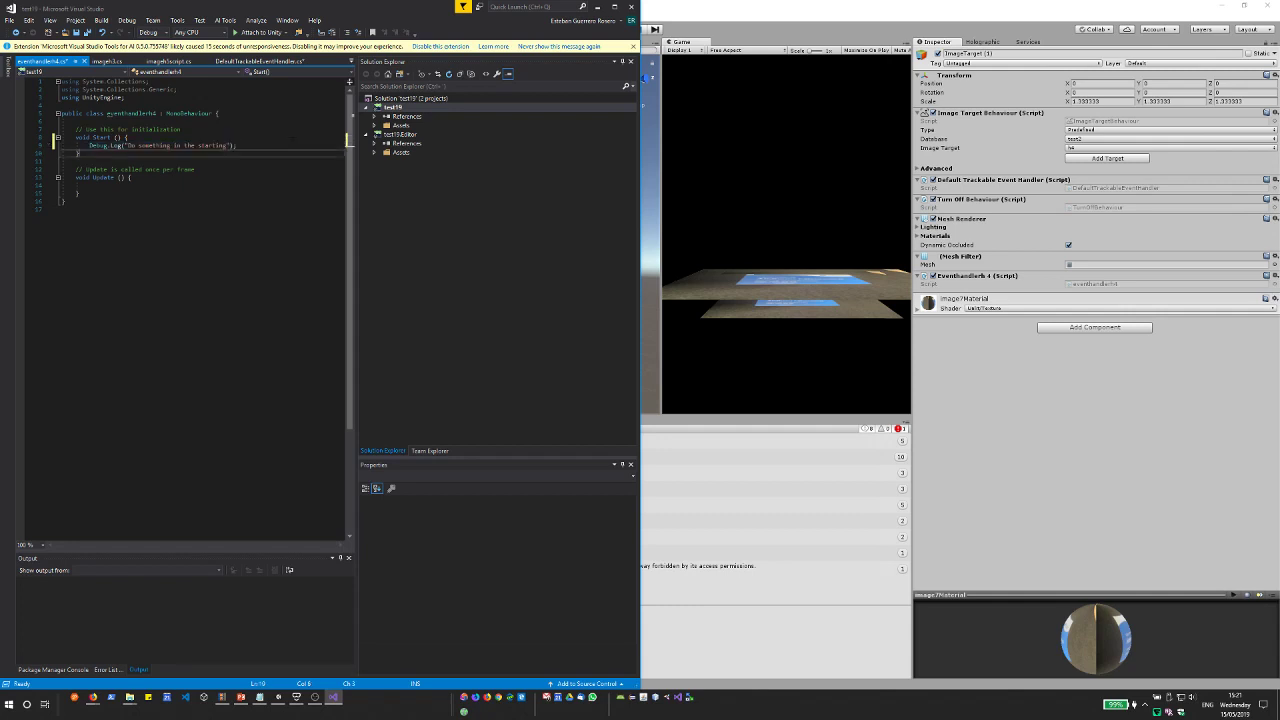
pyautogui.press('Return')
pyautogui.write('Debug.Log("Do something in the starting");')
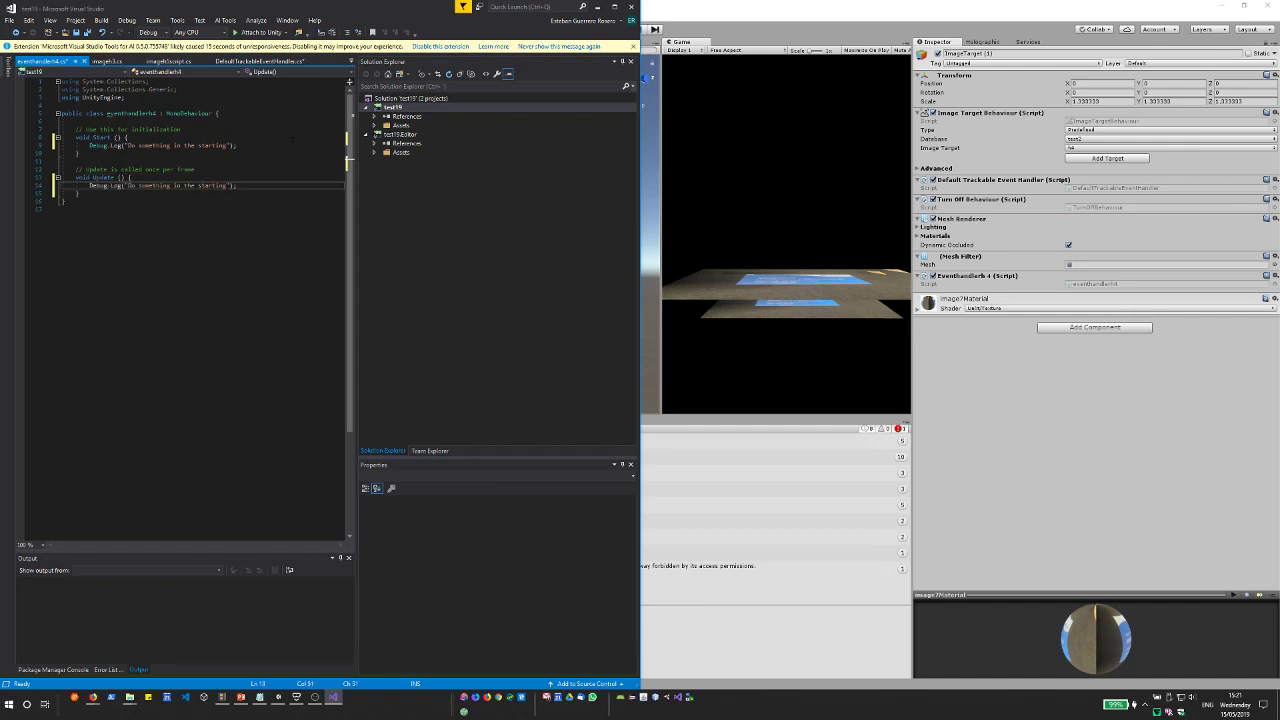
pyautogui.hotkey('ctrl', 'shift', 'Left')
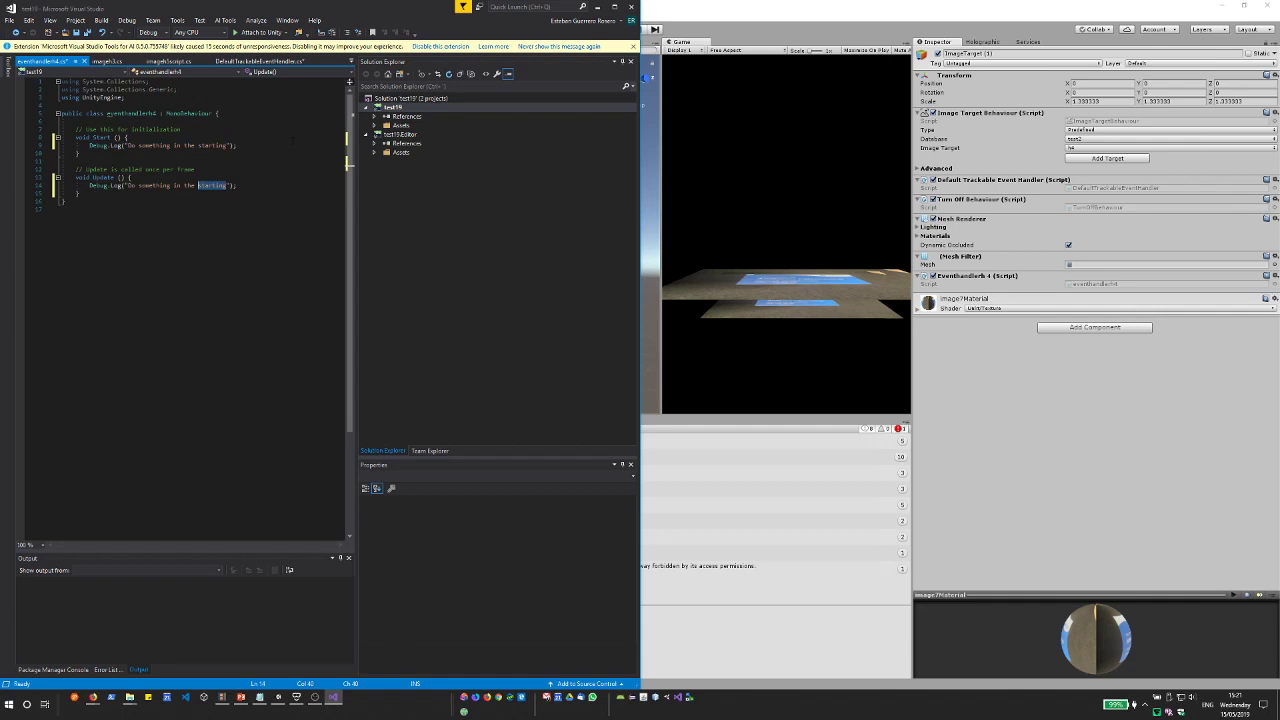
pyautogui.hotkey('ctrl', 'shift', 'Left')
pyautogui.hotkey('ctrl', 'shift', 'Left')
pyautogui.write('when the fra')
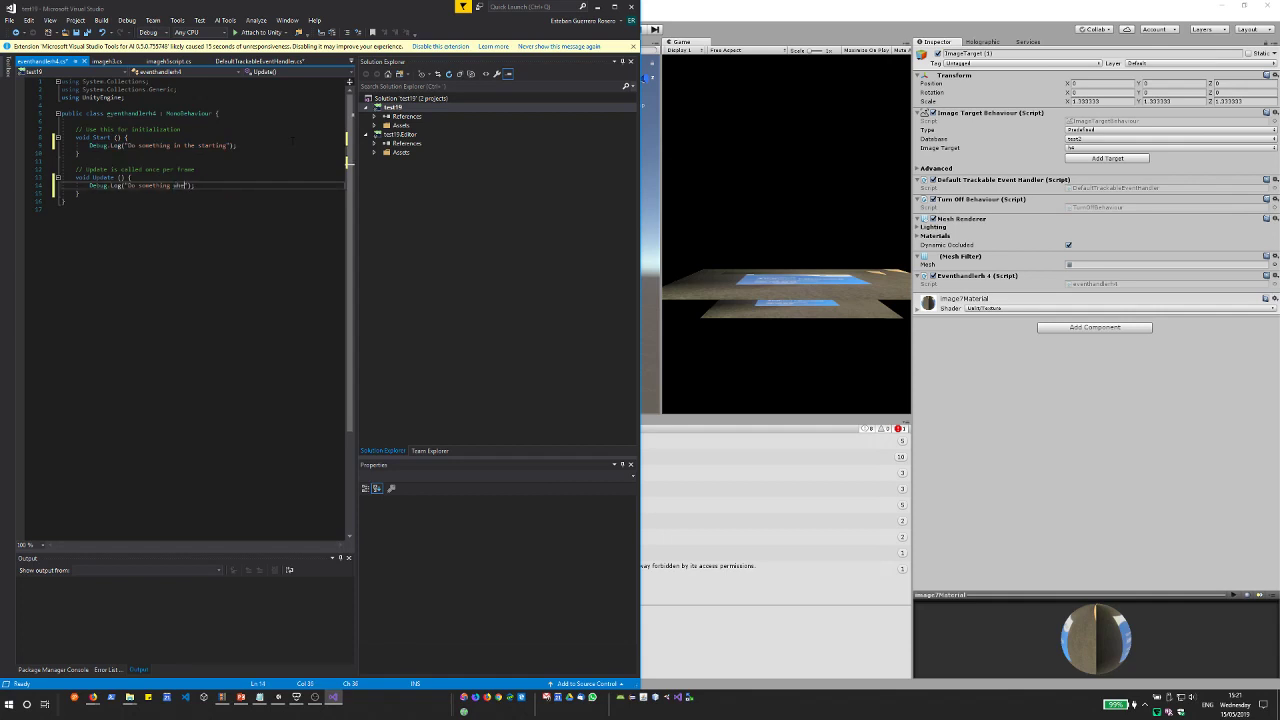
pyautogui.write('me is updated')
pyautogui.hotkey('ctrl', 's')
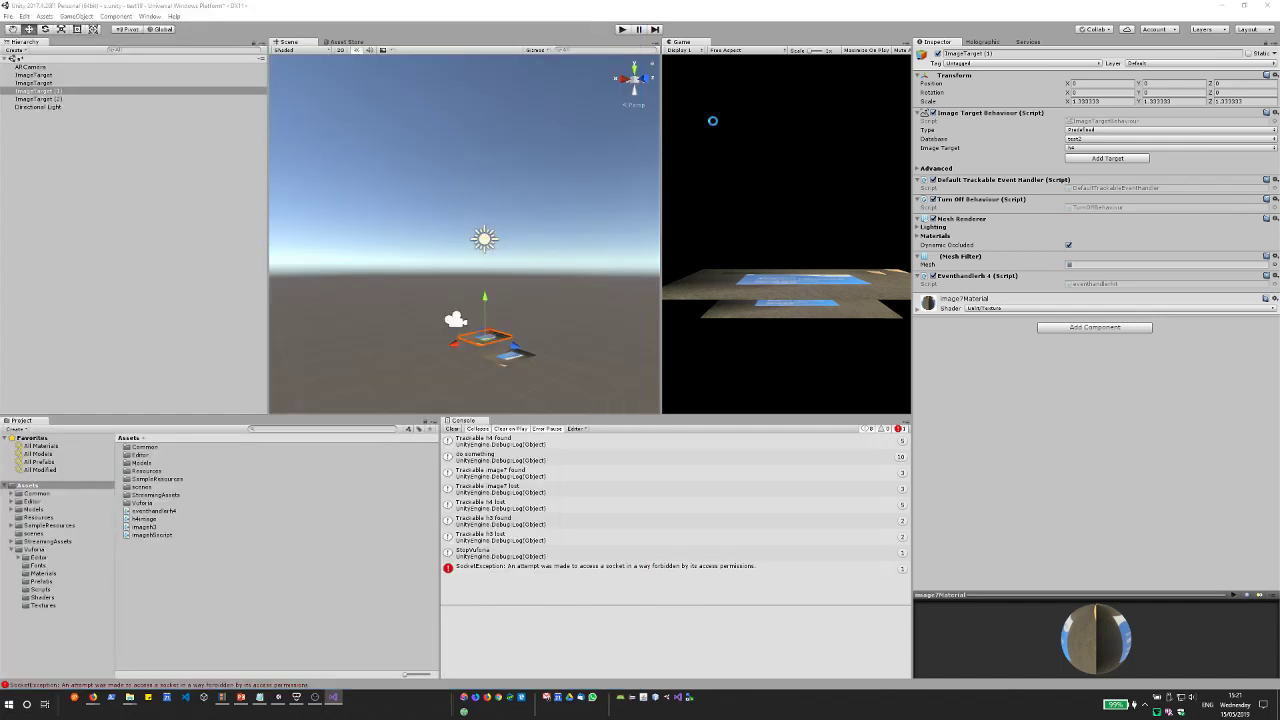
# Return to the Unity editor and clear the console.
pyautogui.click(598, 6)
pyautogui.click(455, 429)
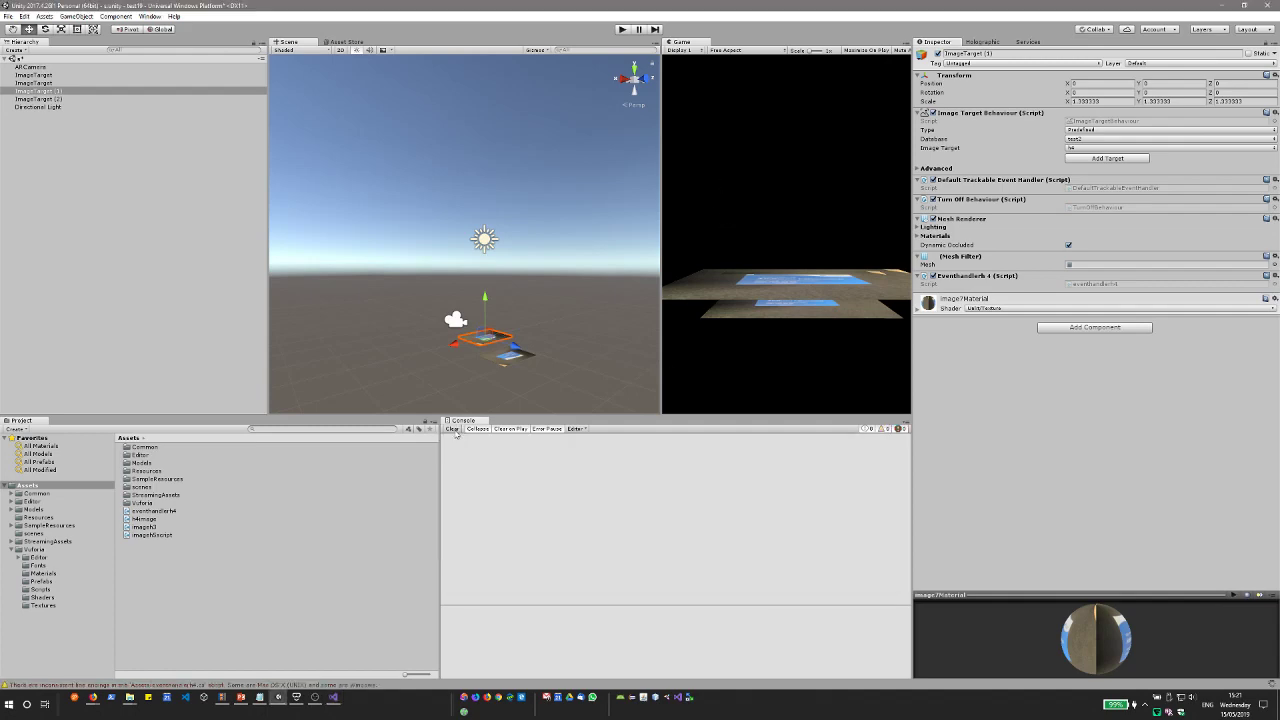
pyautogui.hotkey('alt', 'Tab')
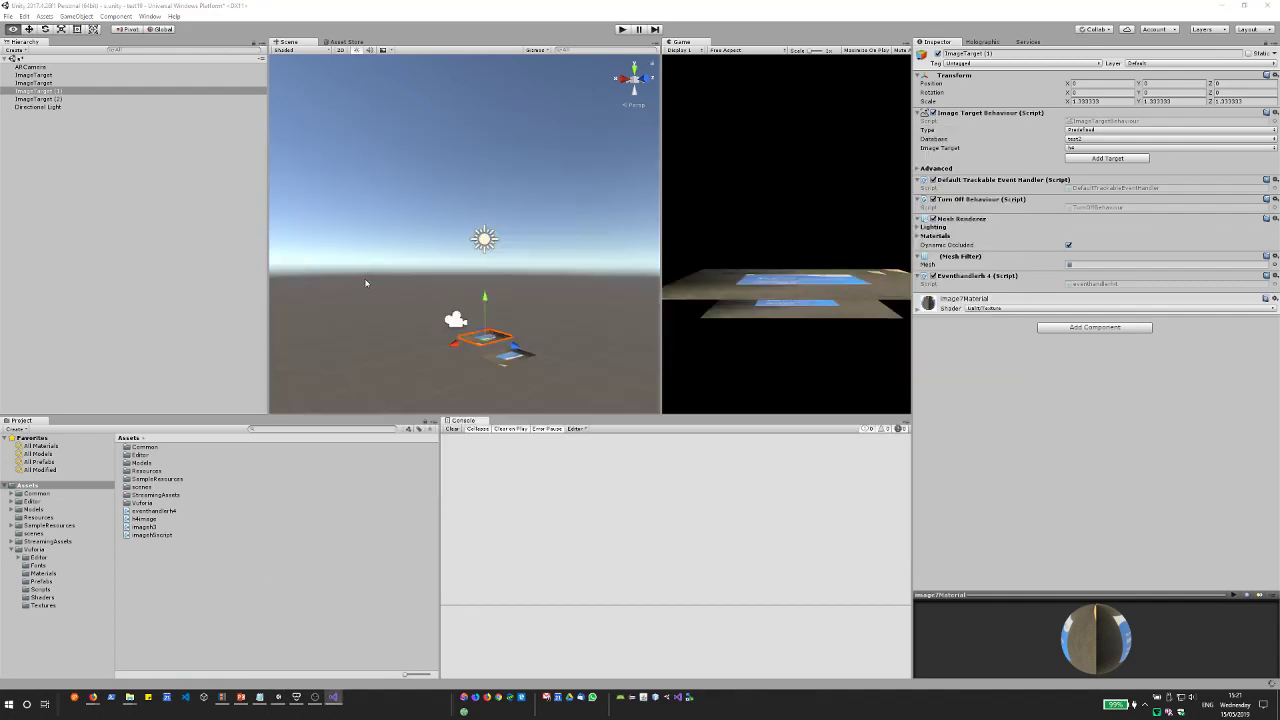
pyautogui.click(735, 483)
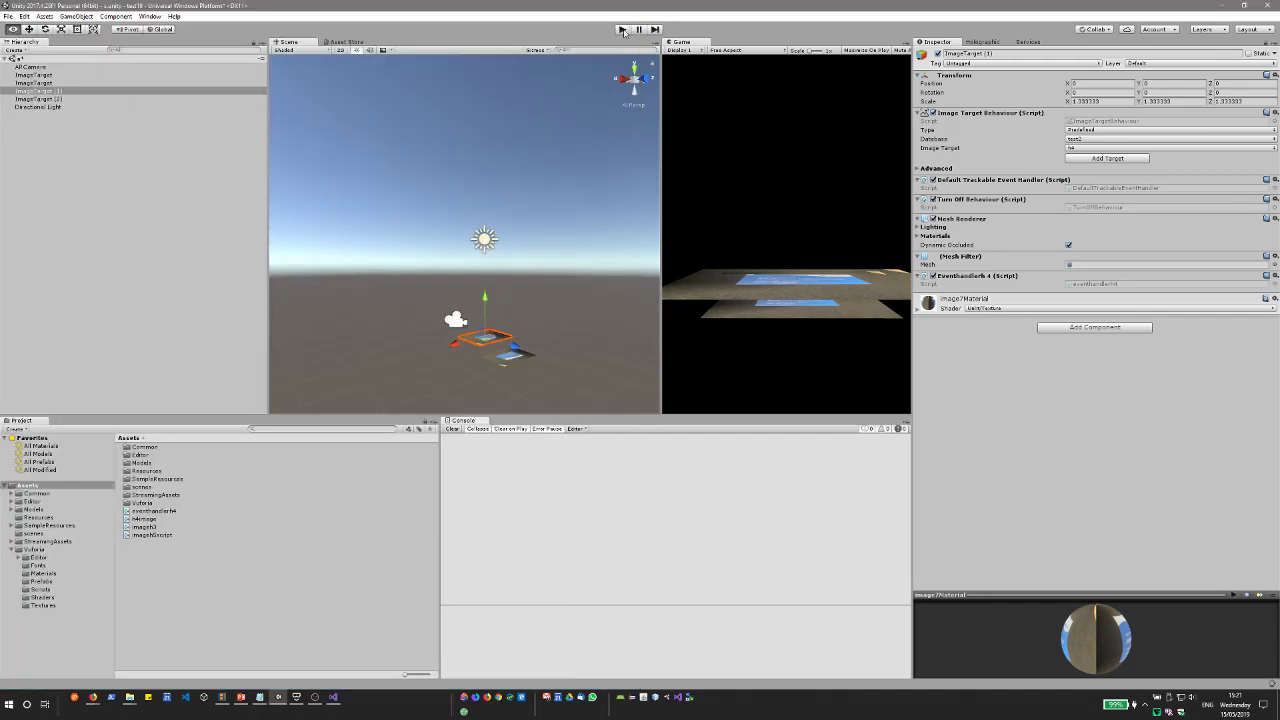
# Create a new C# script named eventhandlerh3 and add it as a component of ImageTarget (2).
pyautogui.doubleClick(59, 99)
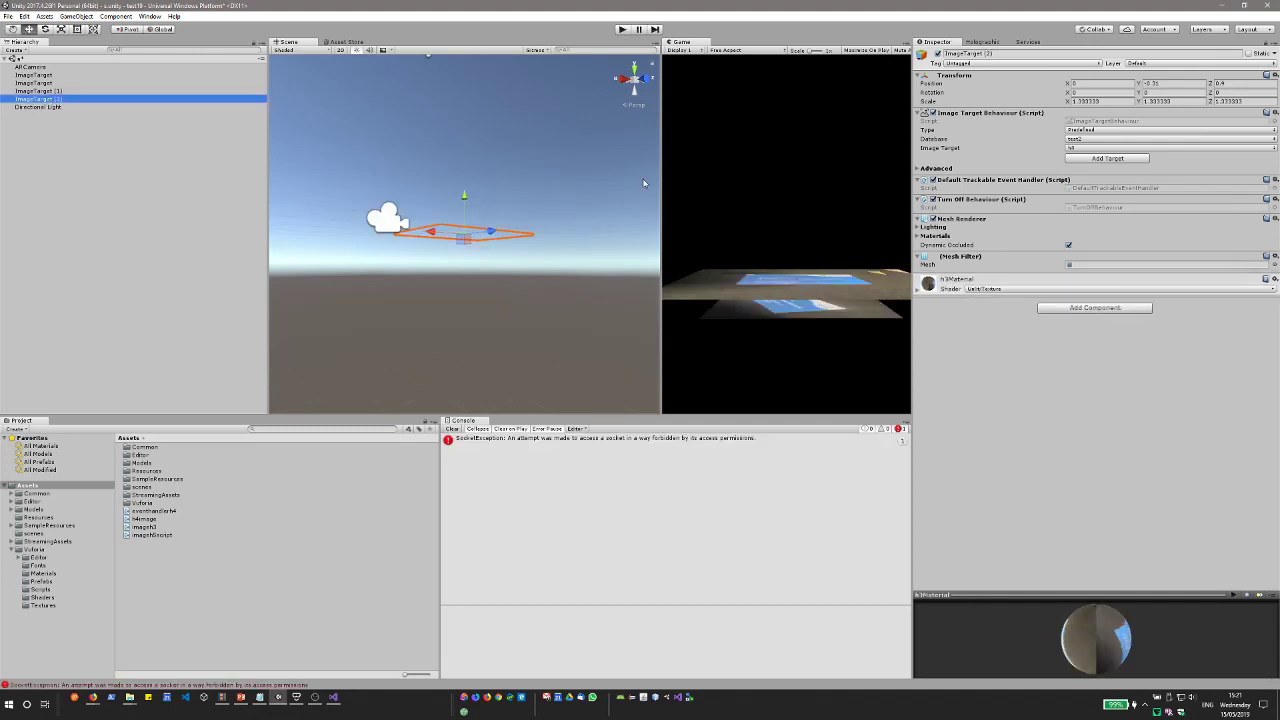
pyautogui.click(1081, 308)
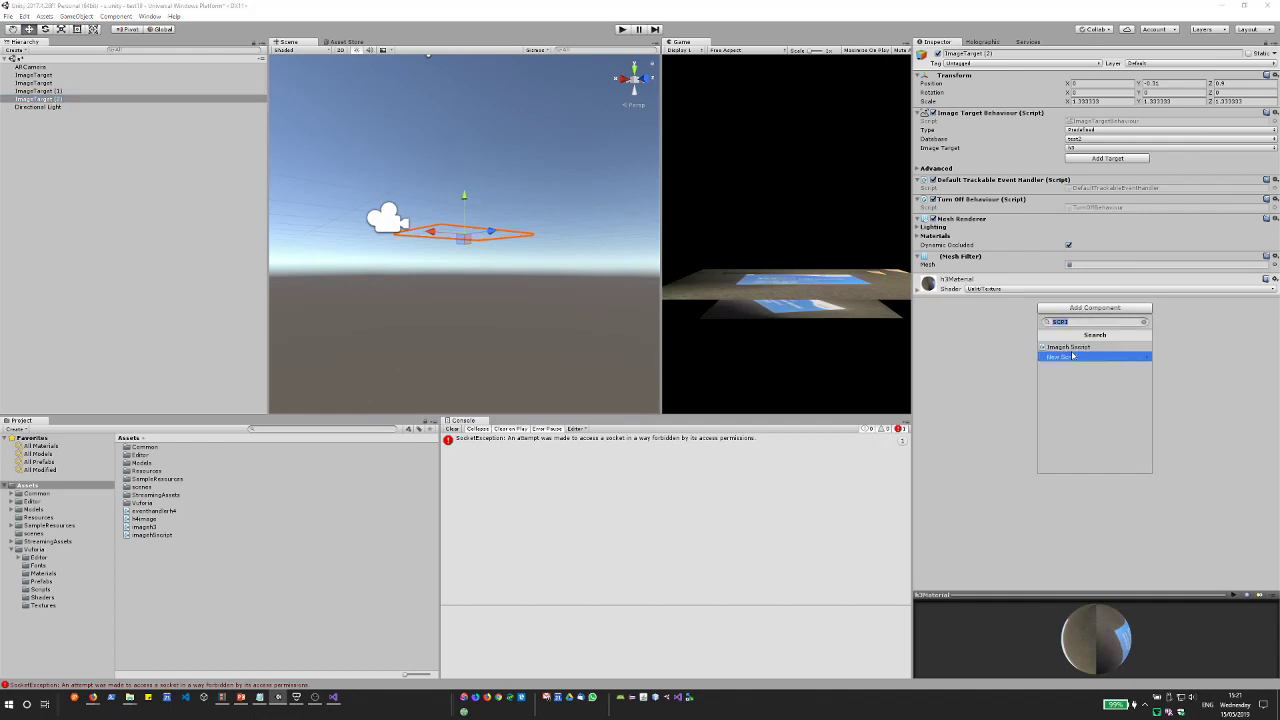
pyautogui.click(1108, 357)
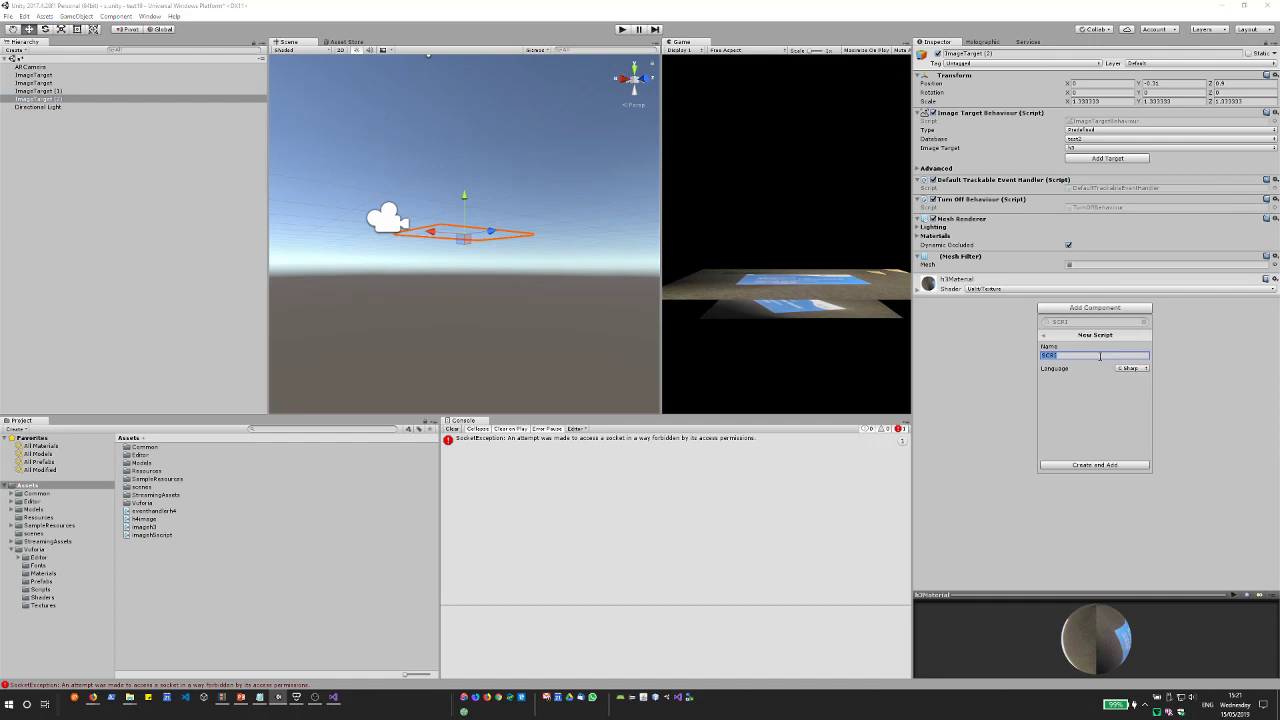
pyautogui.press('BackSpace')
pyautogui.write('eventhandlerh1')
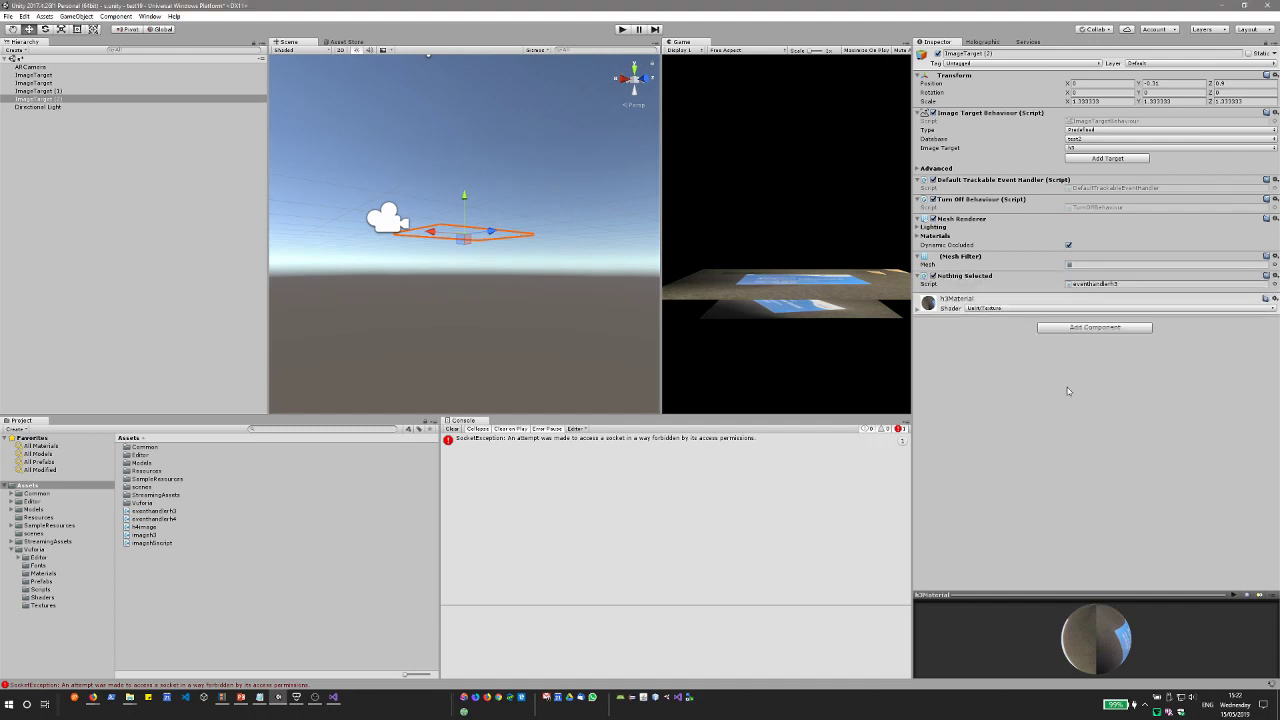
# Open the eventhandlerh3 script of ImageTarget (2) in Visual Studio for editing.
pyautogui.click(1110, 285)
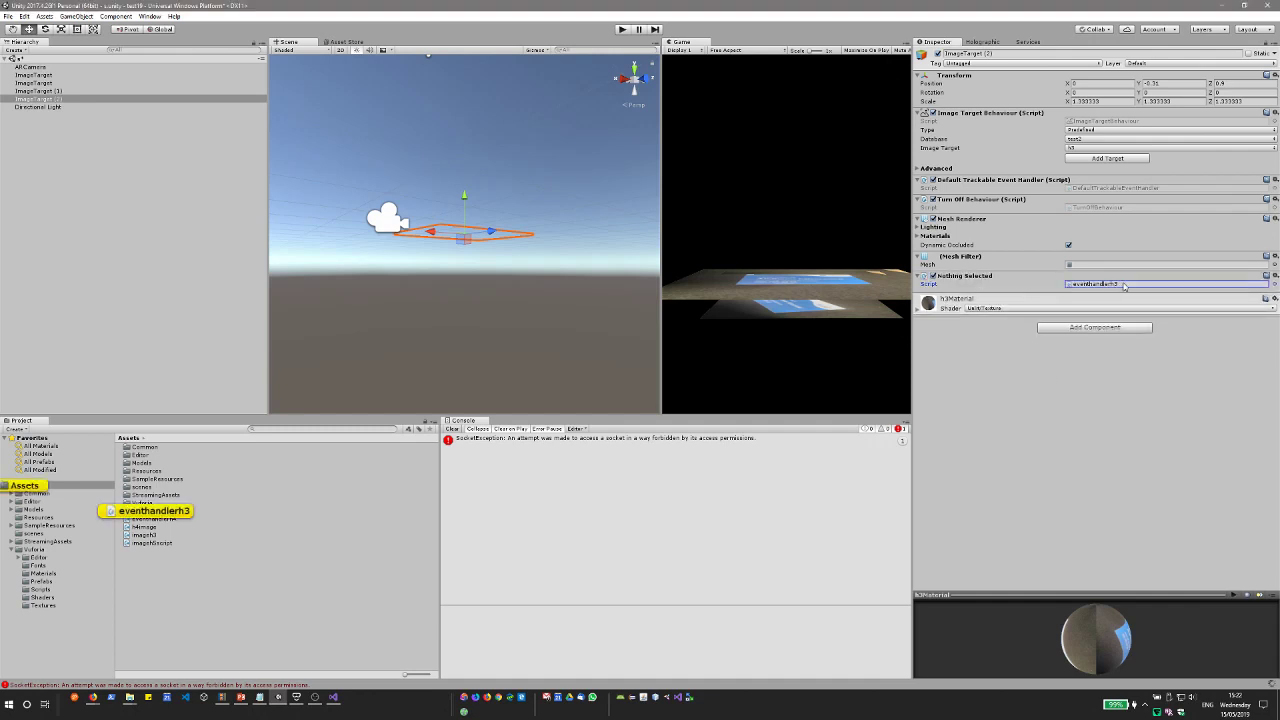
pyautogui.doubleClick(1124, 286)
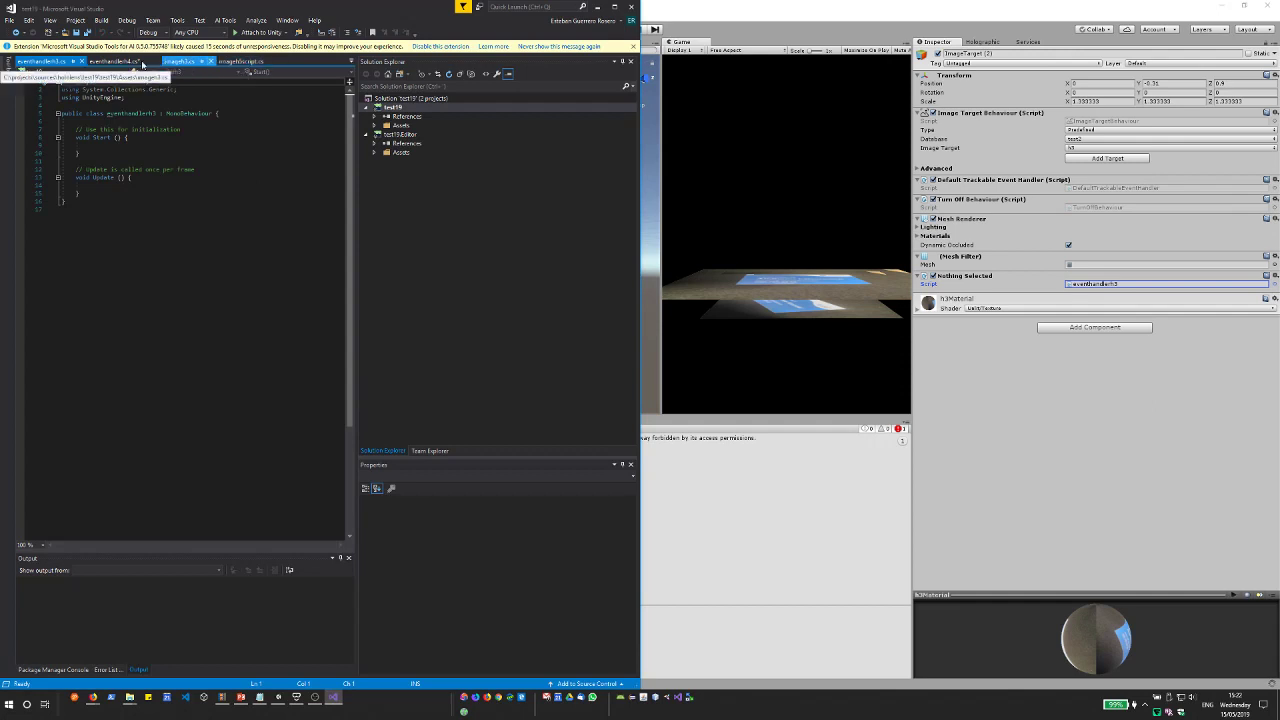
# Copy the "Do something when the frame is updated" Debug.Log line from eventhandlerh4 into the Update method of eventhandlerh3.
pyautogui.click(115, 61)
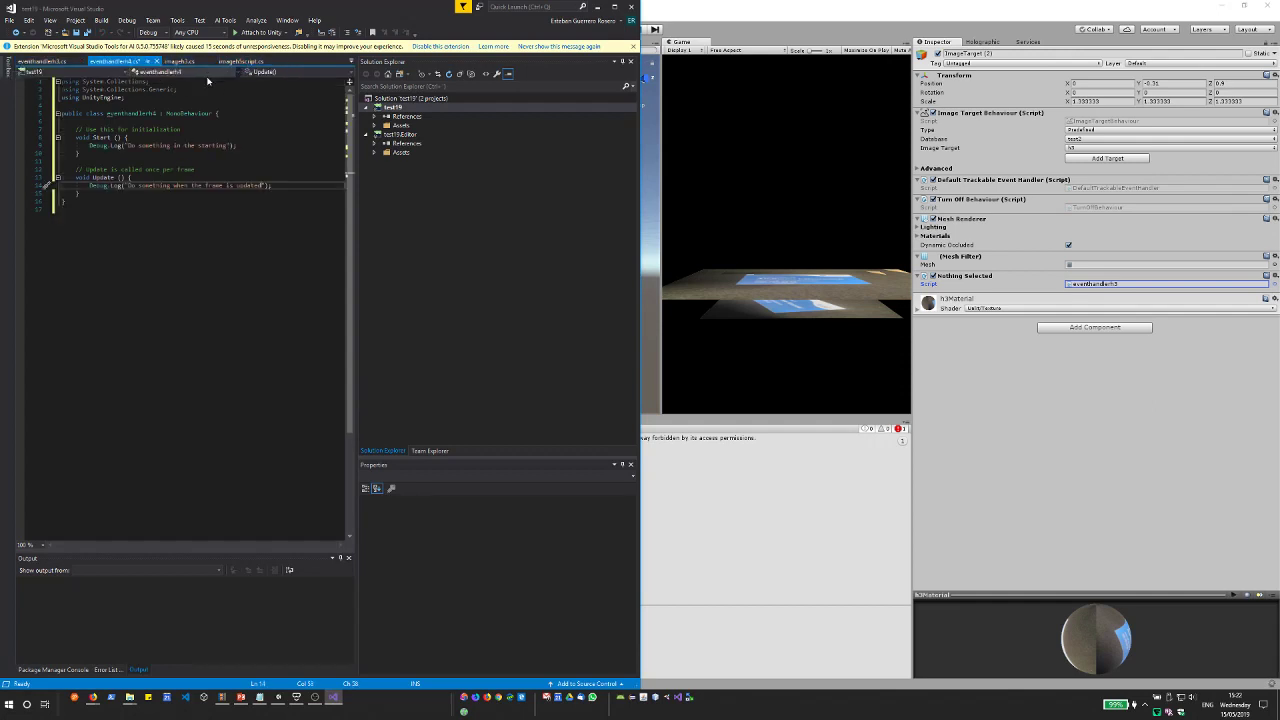
pyautogui.tripleClick(240, 187)
pyautogui.hotkey('ctrl', 'c')
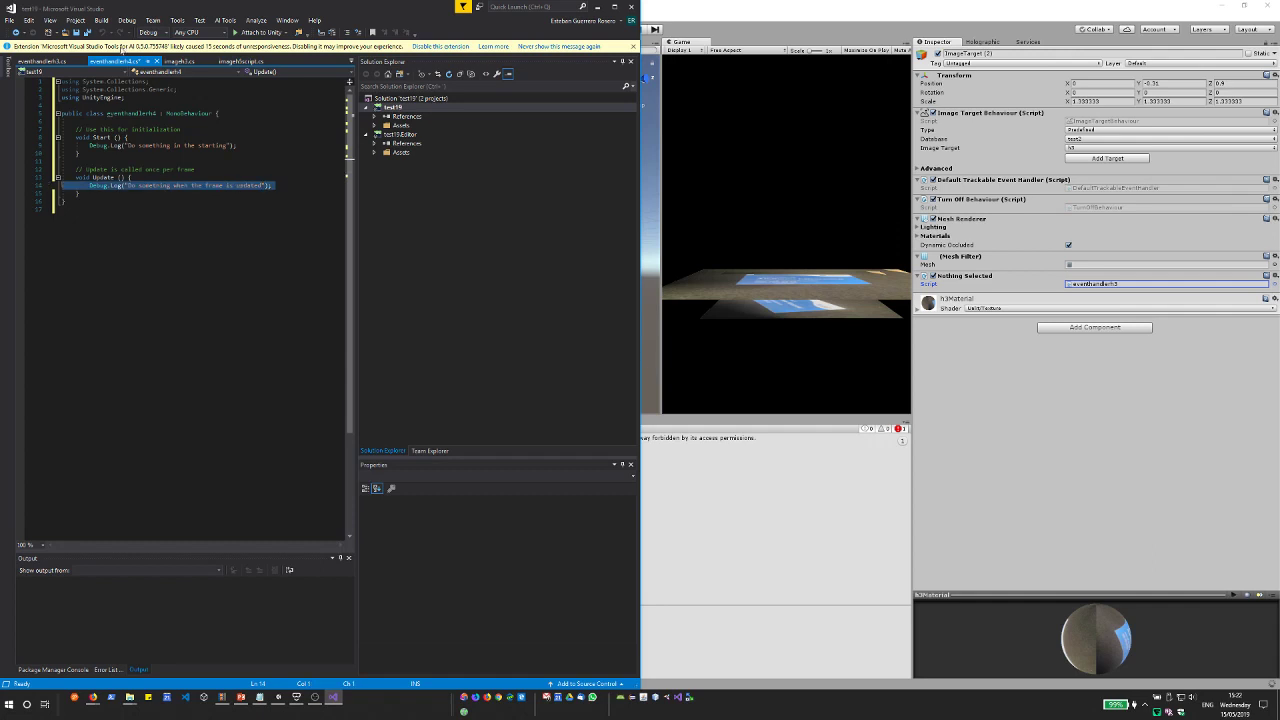
pyautogui.hotkey('ctrl', 'Tab')
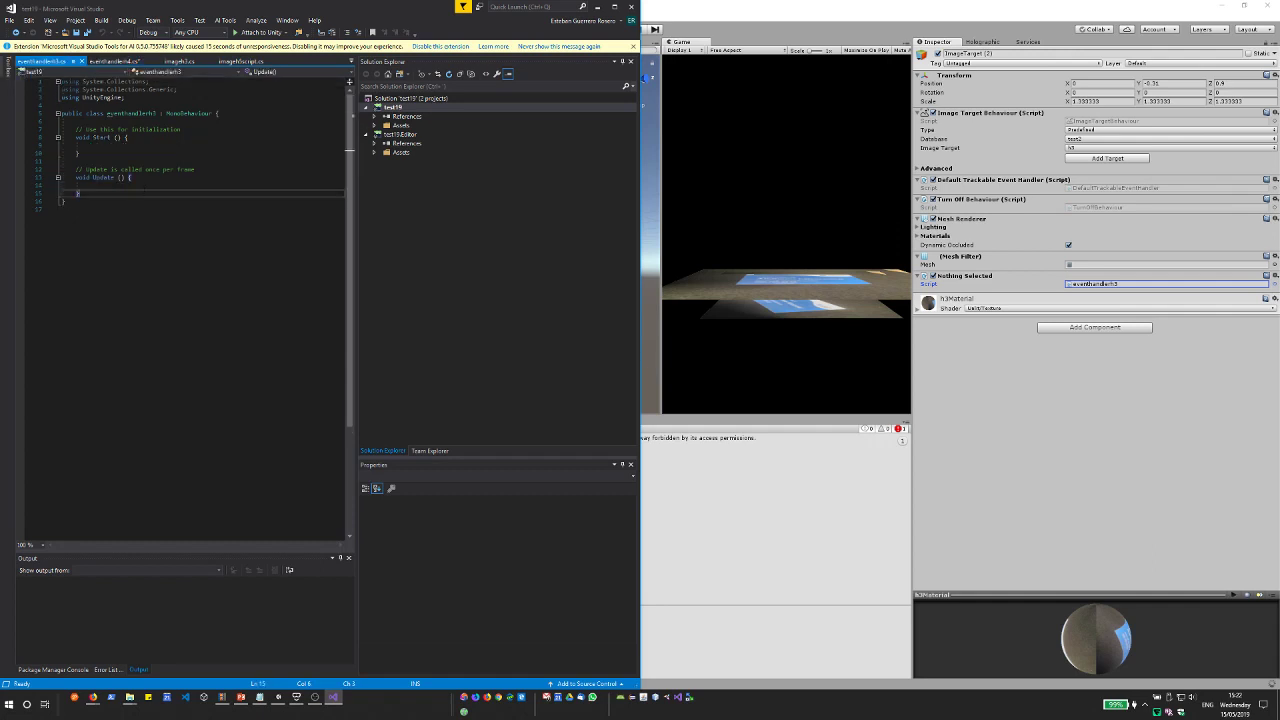
pyautogui.hotkey('ctrl', 'v')
# Copy the "Do something in the starting" Debug.Log line from eventhandlerh4 into the Start method of eventhandlerh3 and save all scripts.
pyautogui.click(118, 153)
pyautogui.click(118, 146)
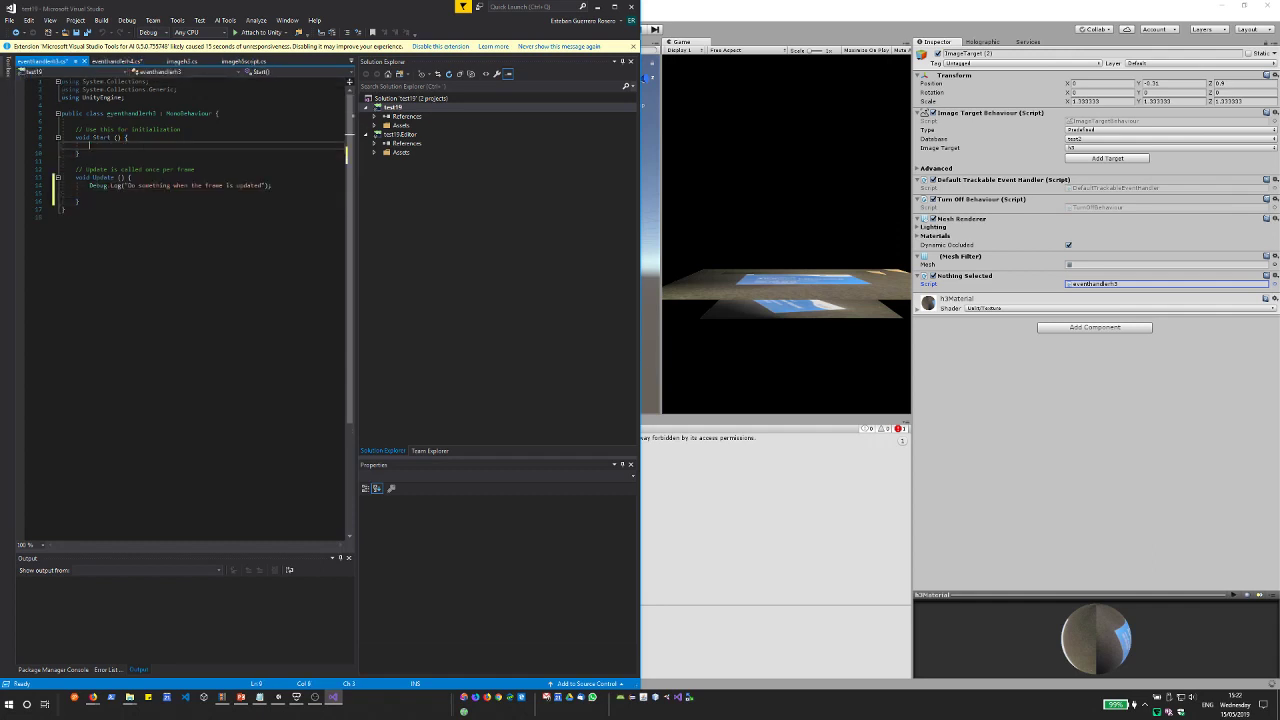
pyautogui.click(132, 63)
pyautogui.tripleClick(151, 146)
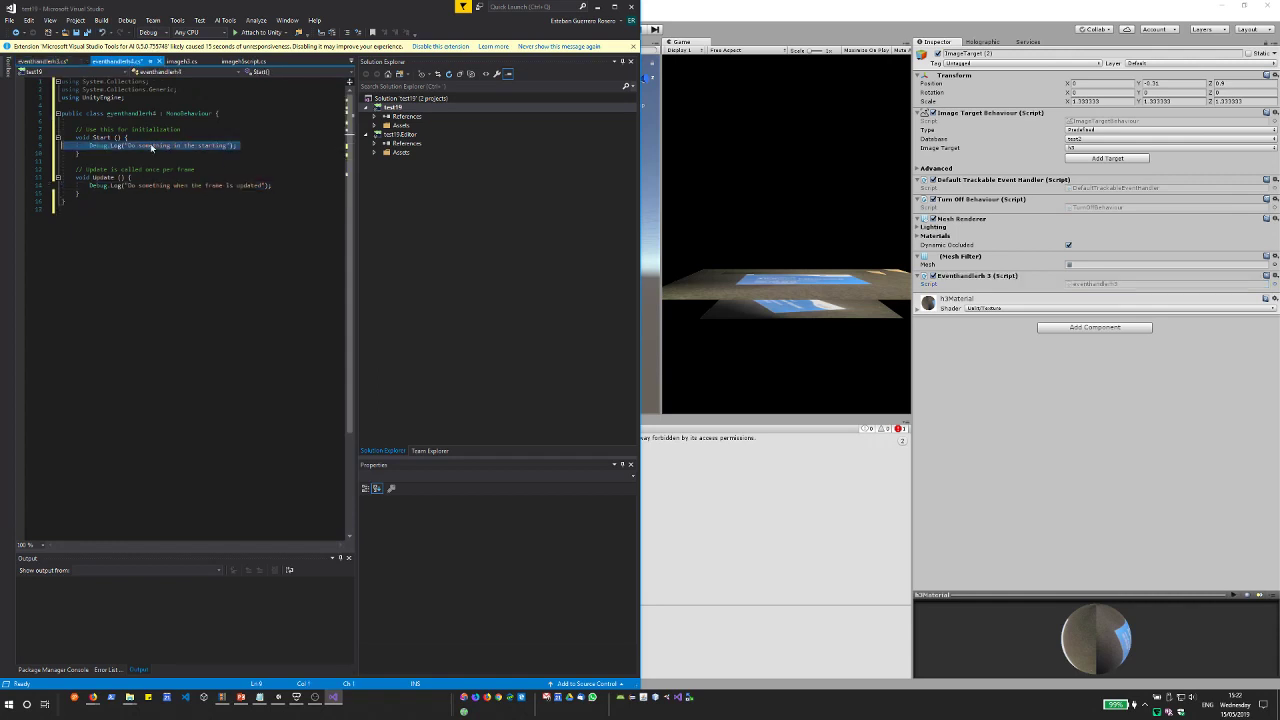
pyautogui.hotkey('ctrl', 'c')
pyautogui.click(42, 61)
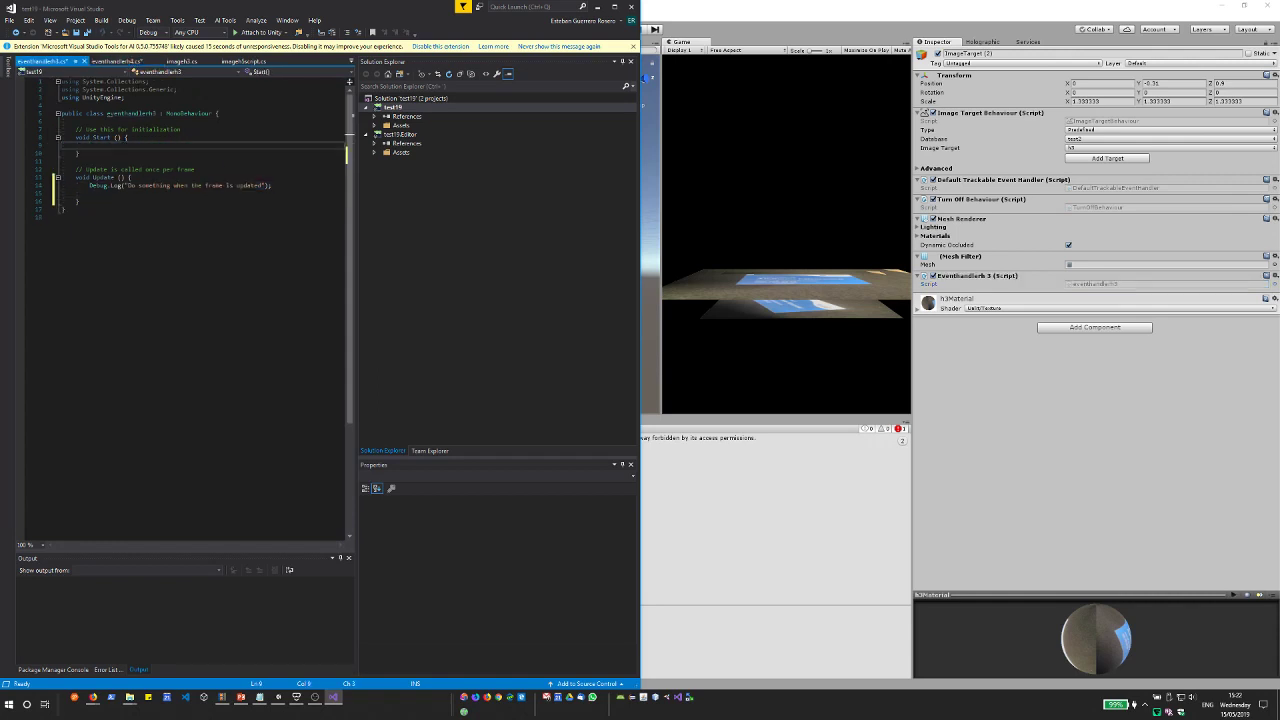
pyautogui.hotkey('ctrl', 'v')
pyautogui.click(87, 32)
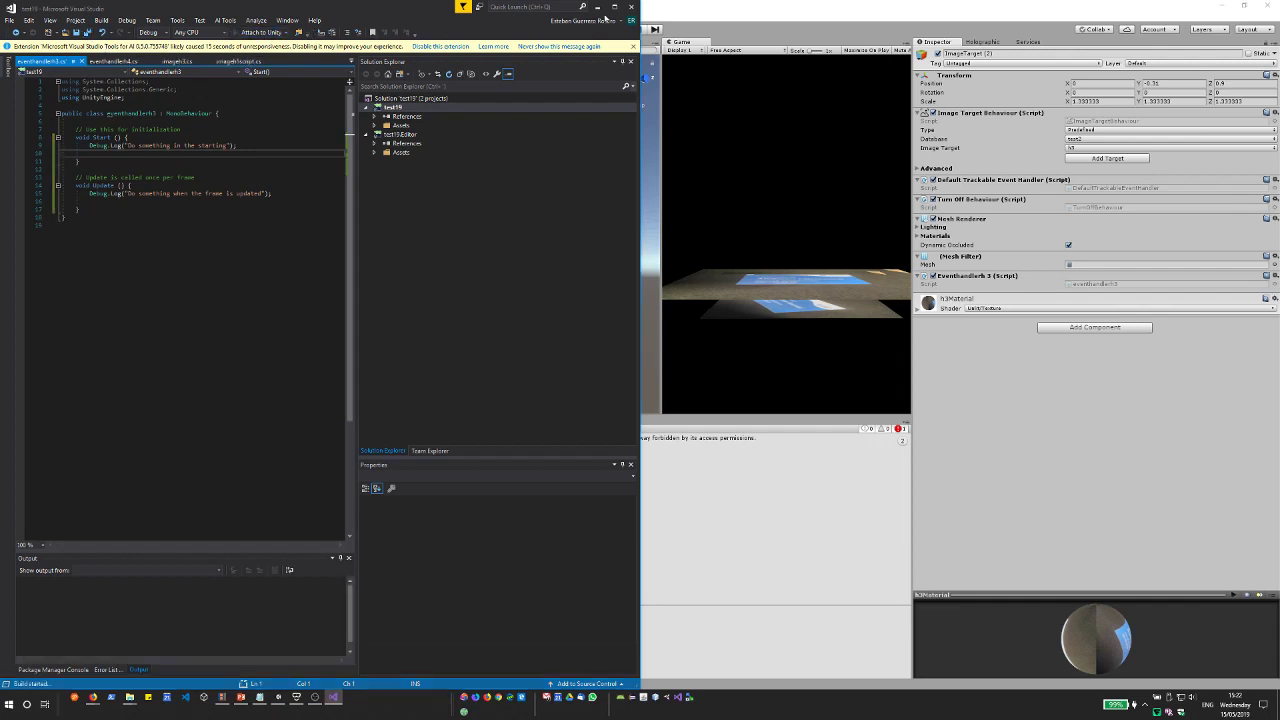
# Return to the Unity editor, clear the console and check the event handler component on ImageTarget (1).
pyautogui.click(597, 7)
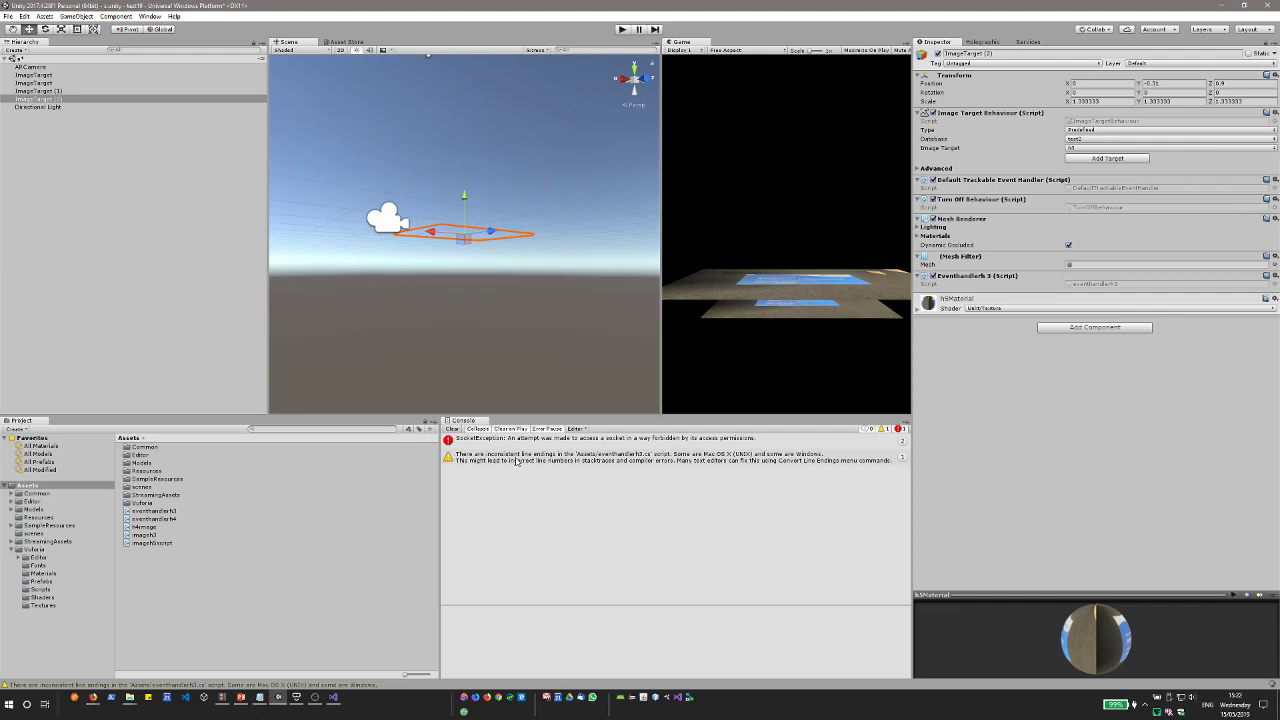
pyautogui.click(451, 429)
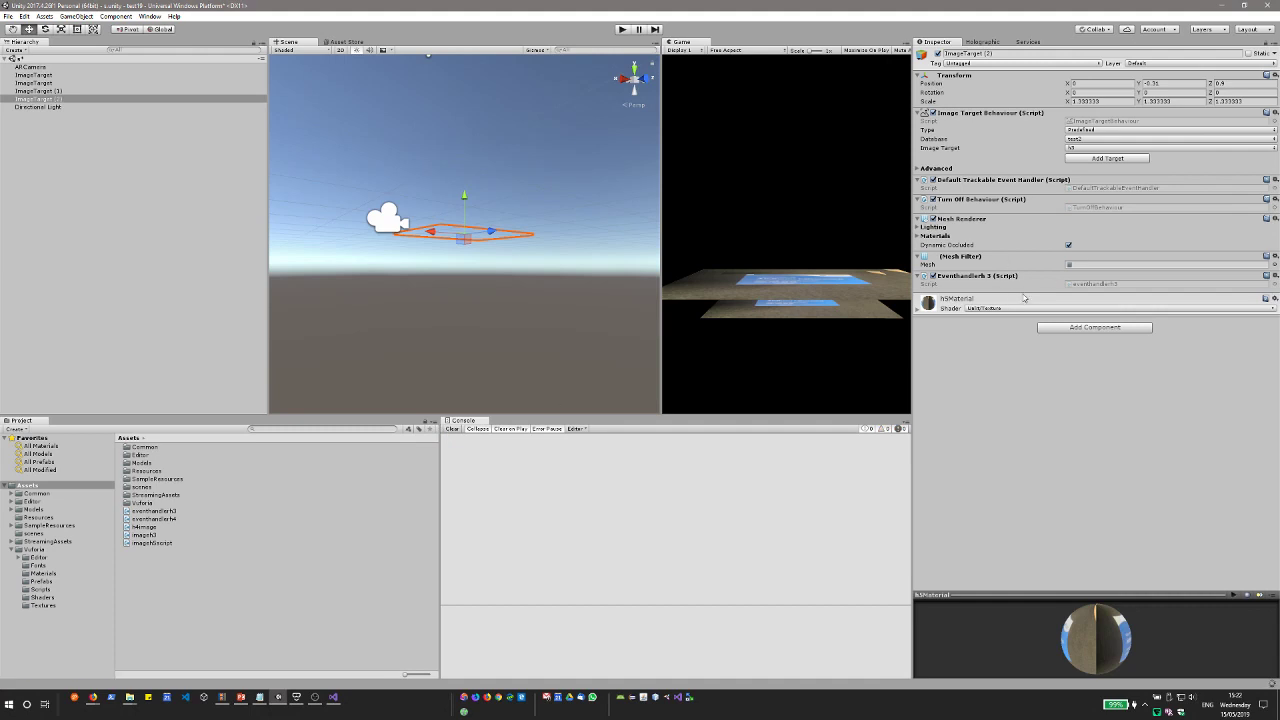
pyautogui.click(52, 93)
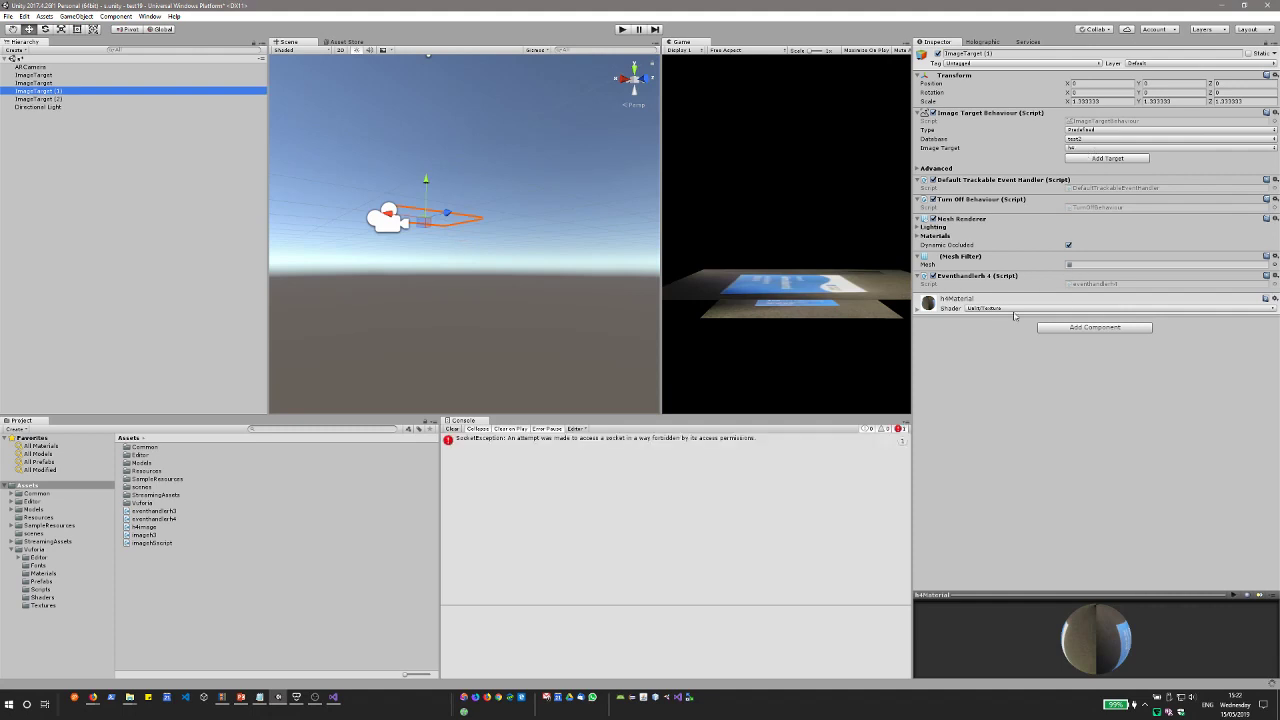
pyautogui.click(603, 446)
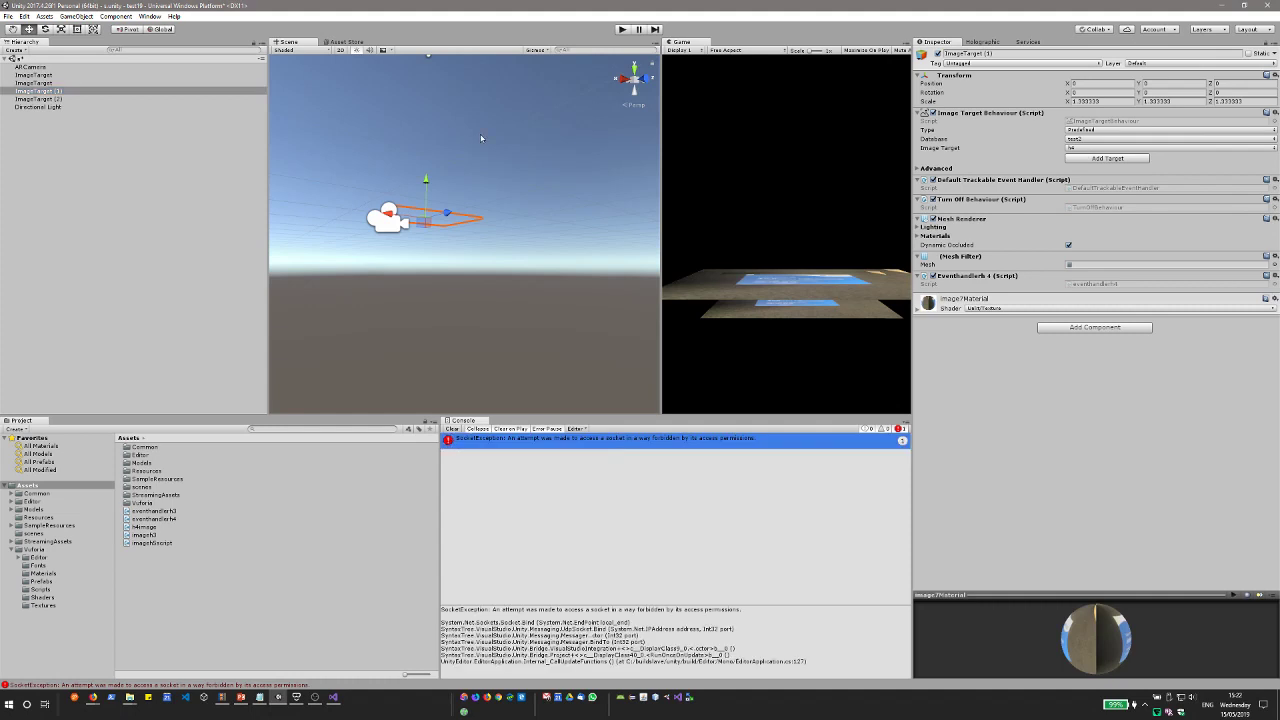
# Run the scene with a cleared console and inspect the "Do something when the frame is updated" log entry.
pyautogui.click(621, 30)
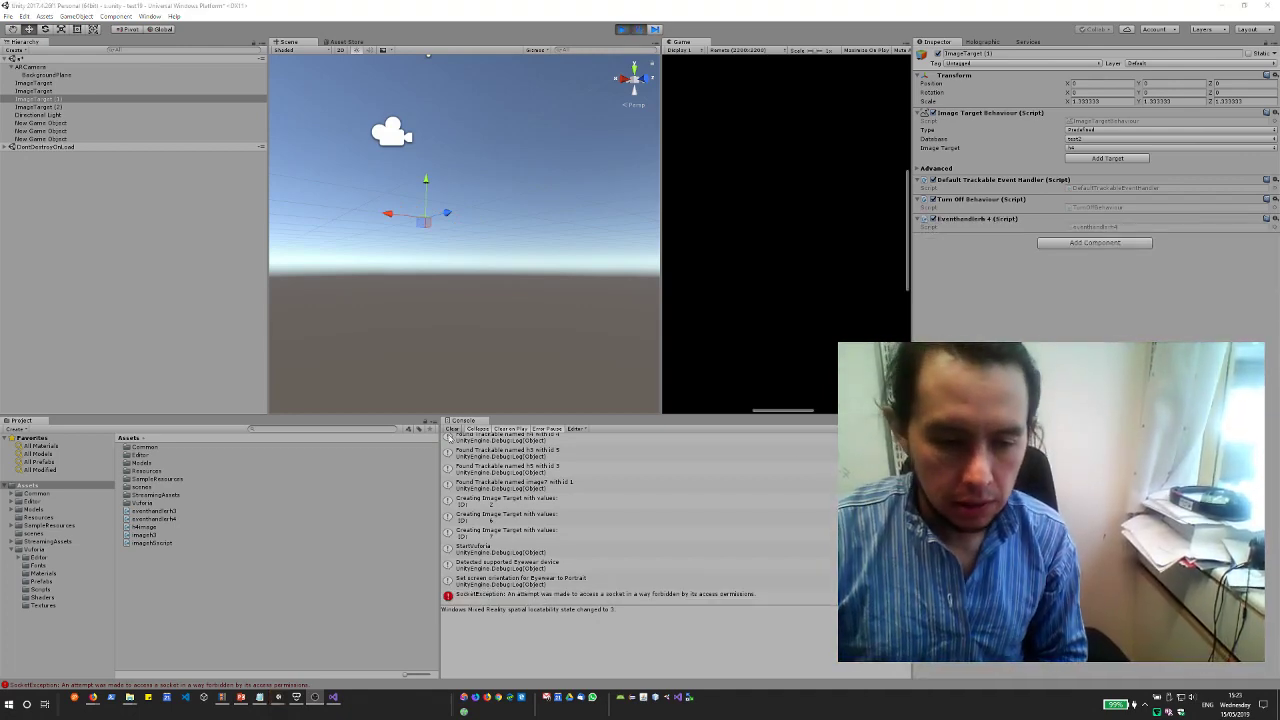
pyautogui.click(452, 429)
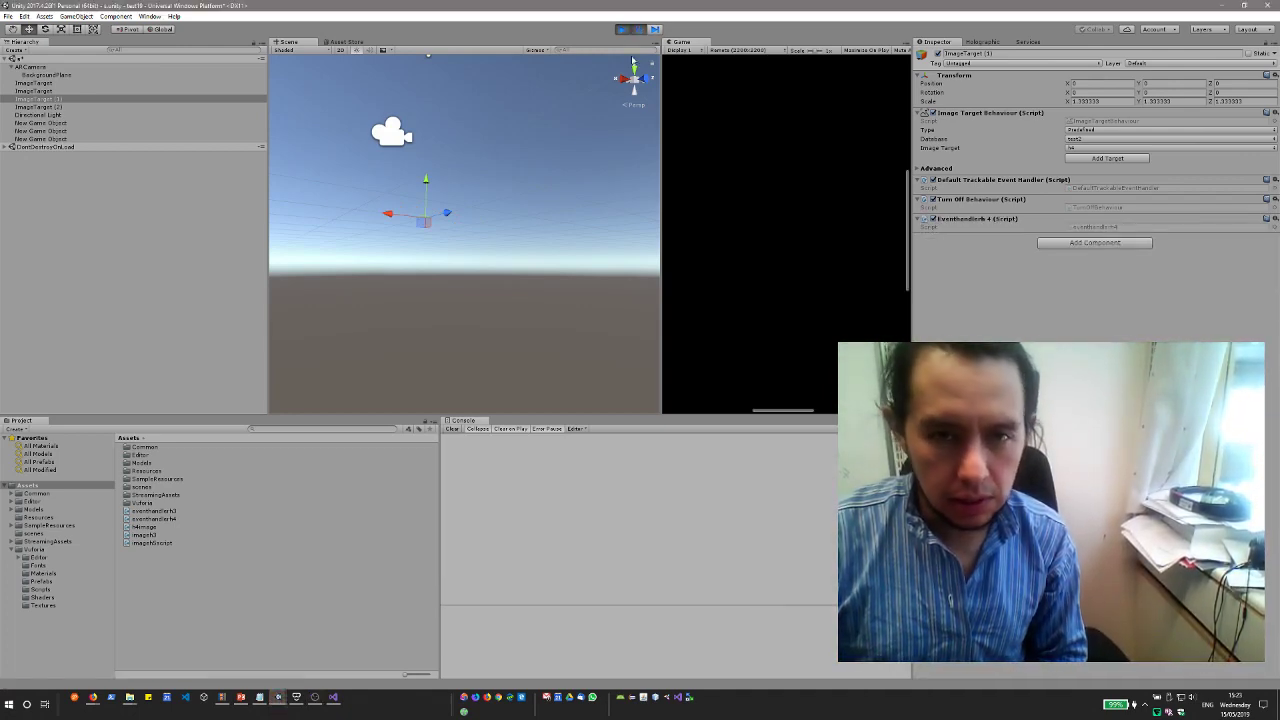
pyautogui.click(652, 30)
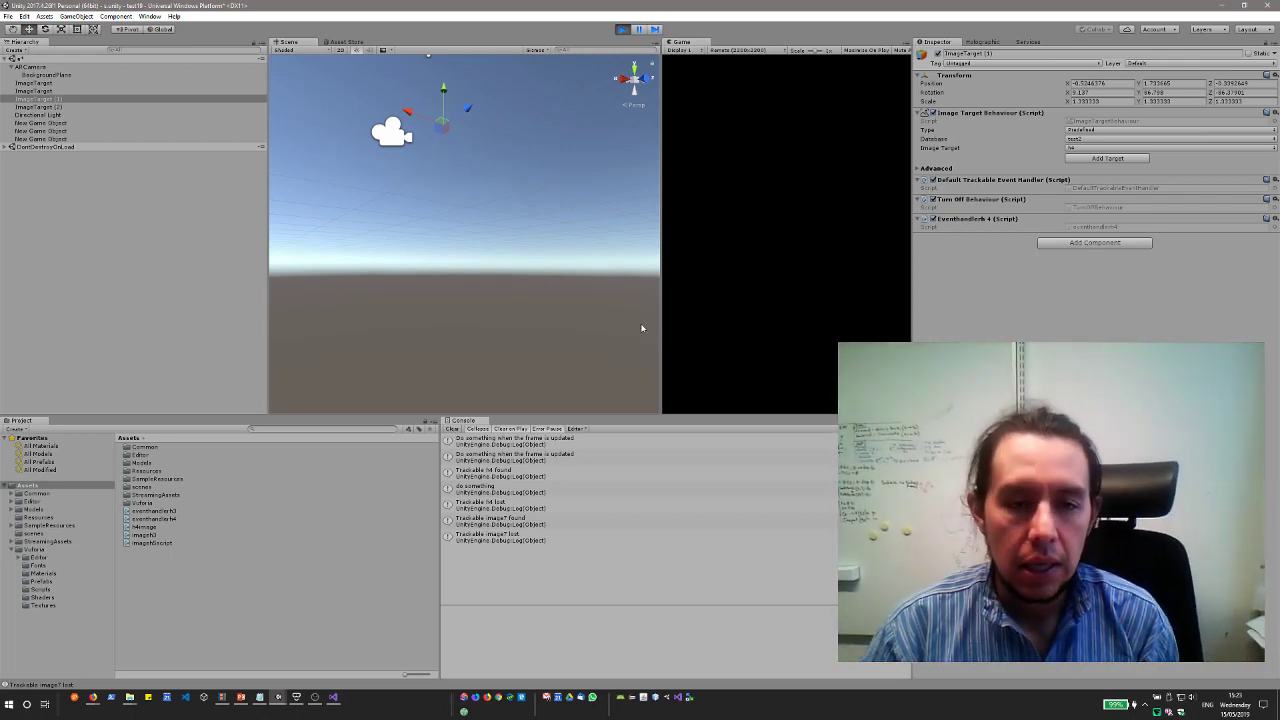
pyautogui.click(523, 448)
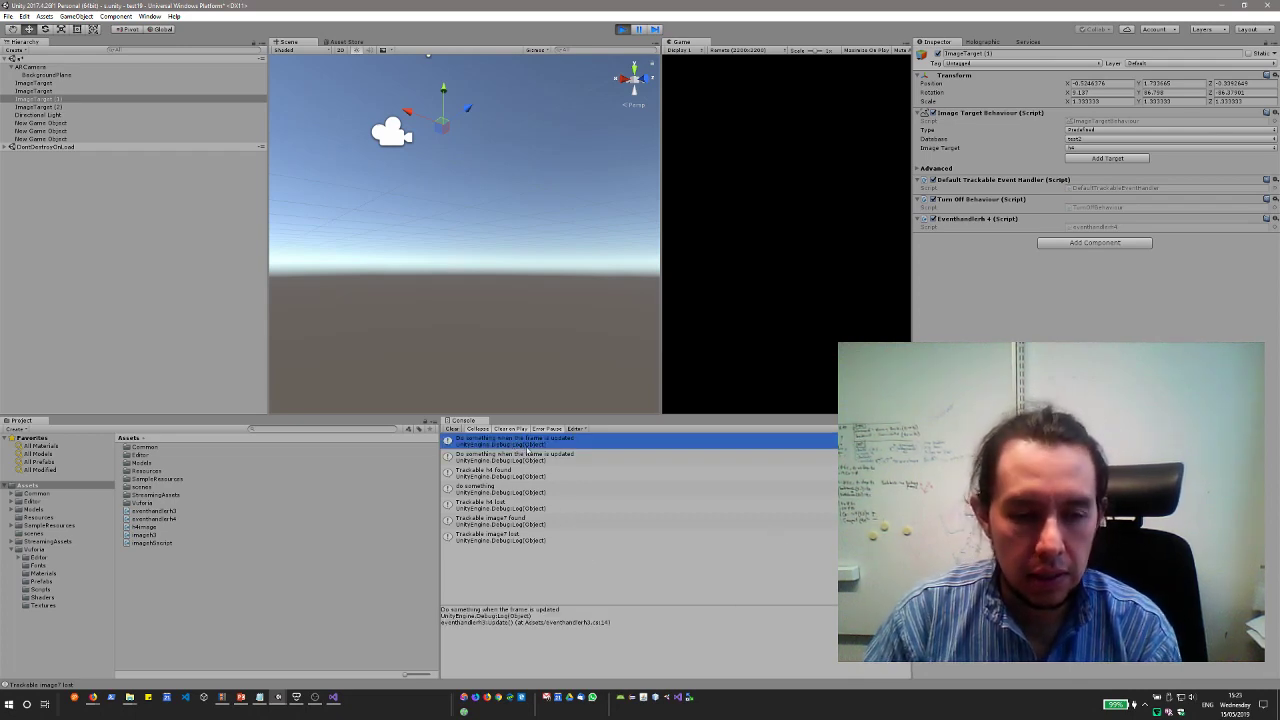
# Review the Start and Update methods of eventhandlerh3 in Visual Studio, then return to the Unity editor.
pyautogui.hotkey('alt', 'Tab')
pyautogui.hotkey('alt', 'Tab')
pyautogui.click(734, 223)
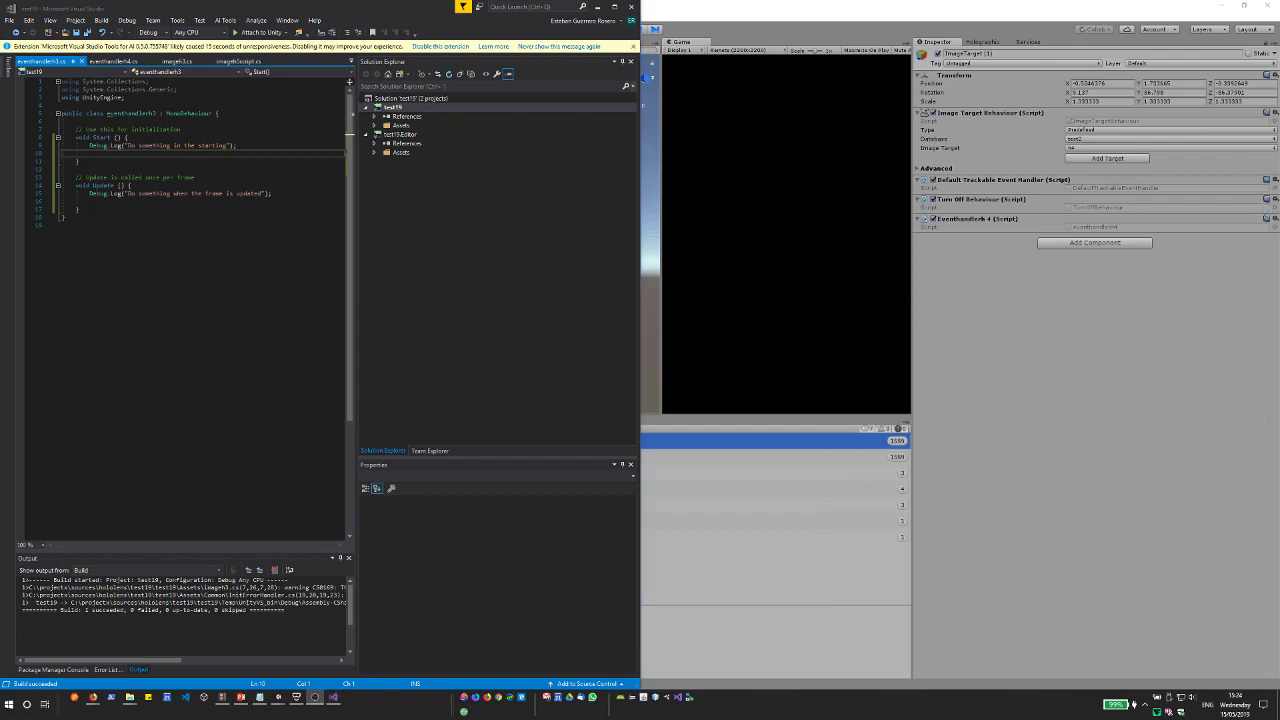
pyautogui.click(149, 163)
pyautogui.click(148, 155)
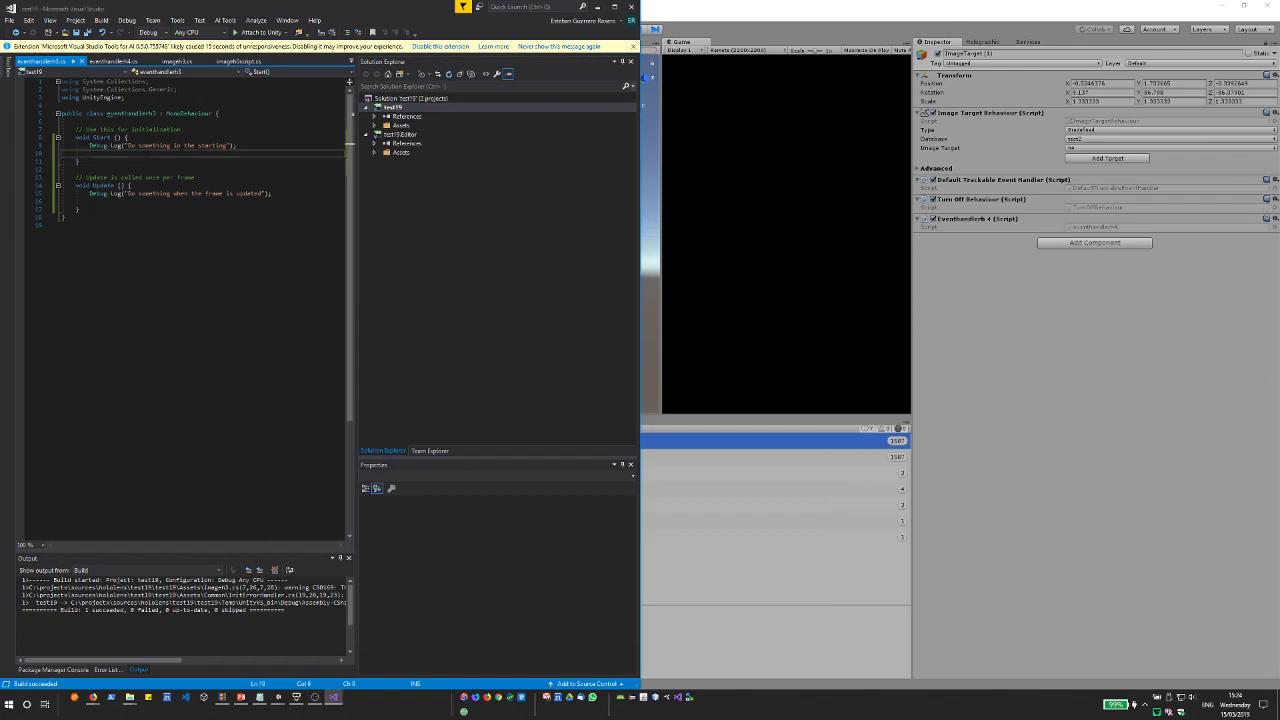
pyautogui.click(851, 4)
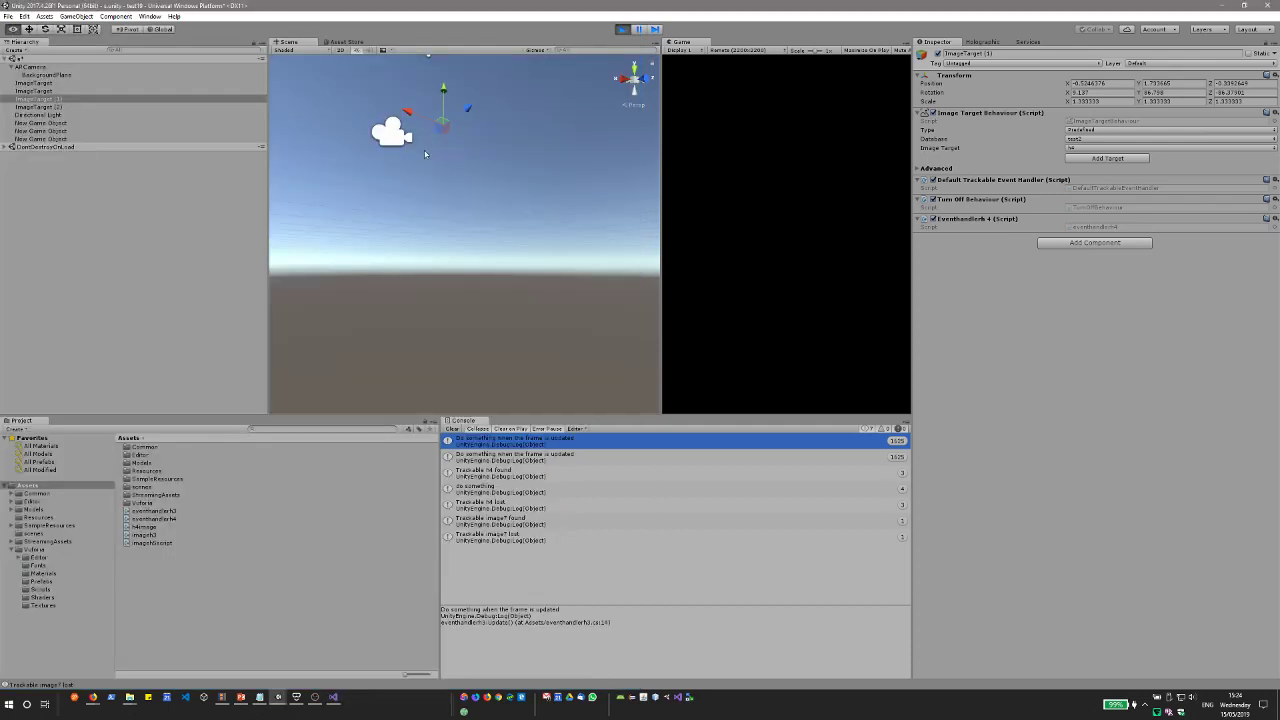
# Stop play mode and add a 3D cube to the scene.
pyautogui.moveTo(471, 192); pyautogui.dragTo(486, 352, button='middle')
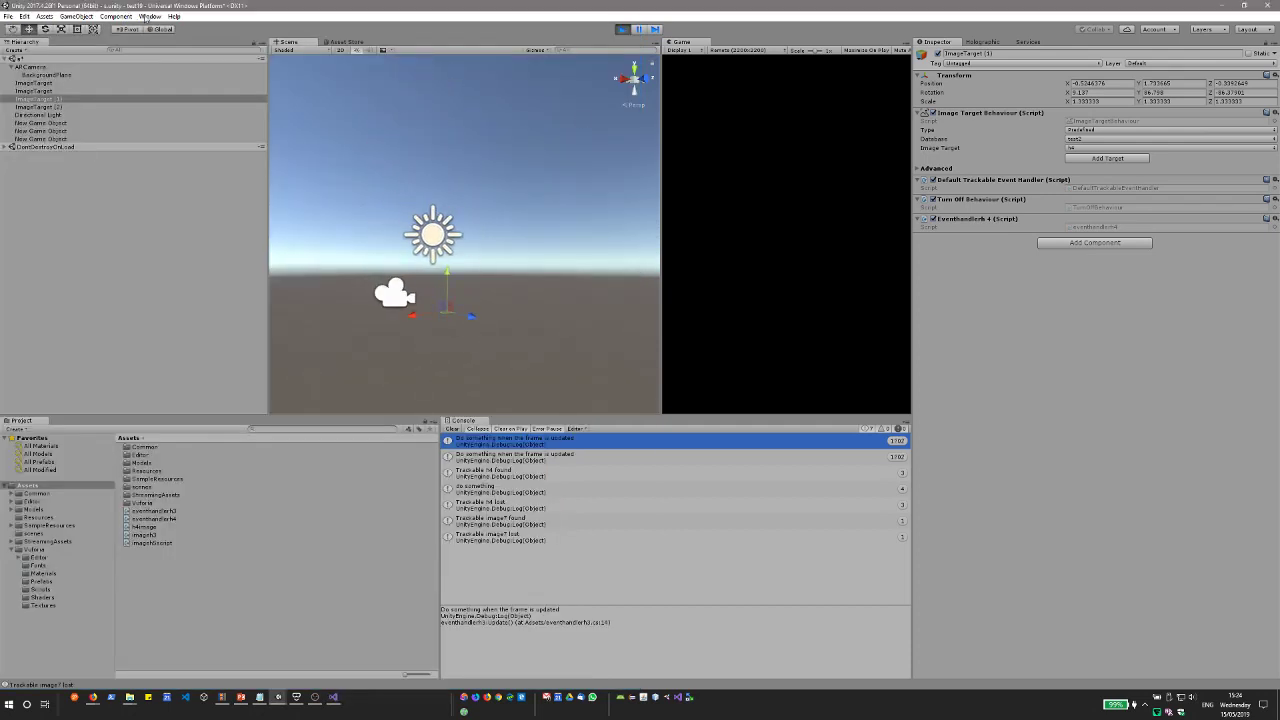
pyautogui.click(75, 18)
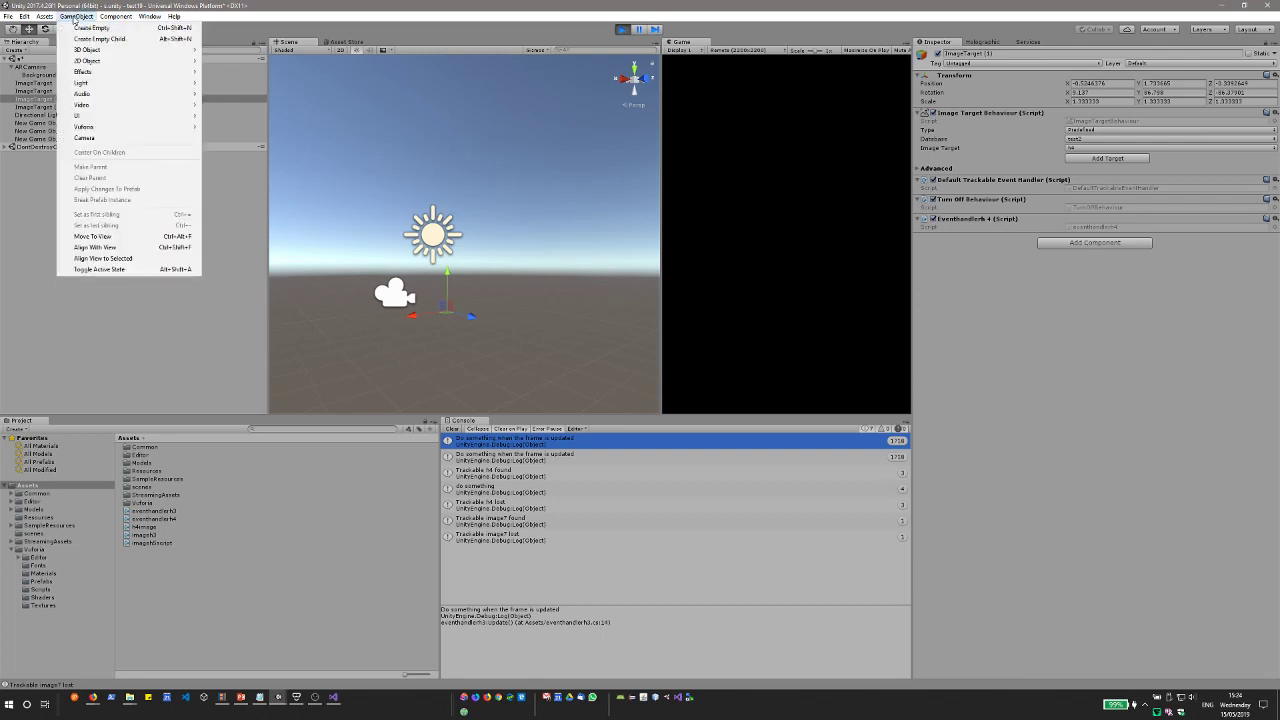
pyautogui.click(622, 29)
pyautogui.click(622, 29)
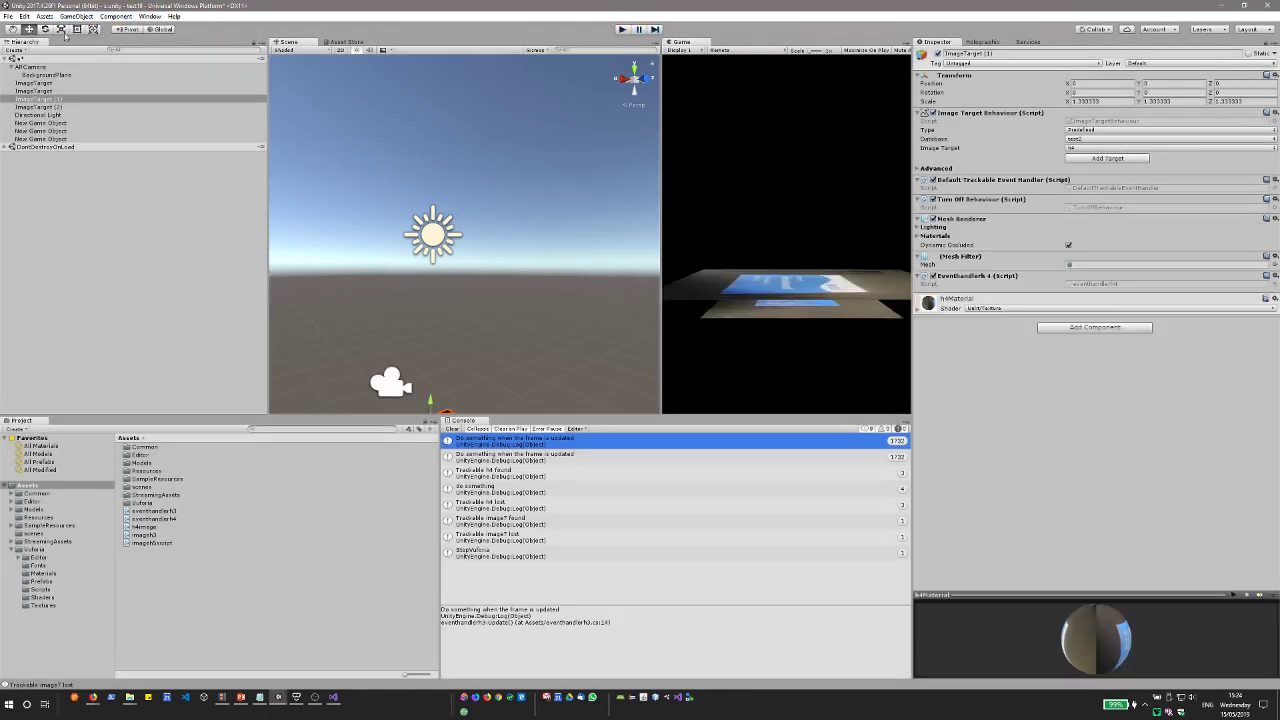
pyautogui.click(75, 17)
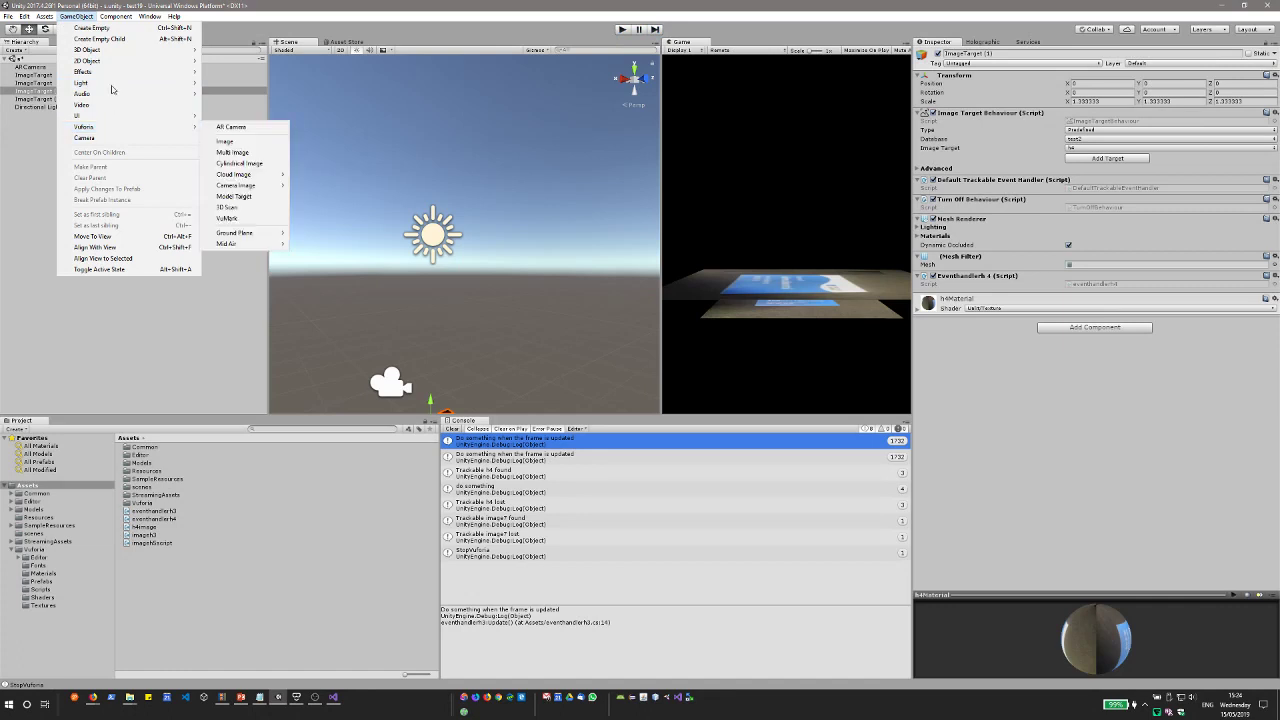
pyautogui.moveTo(155, 50)
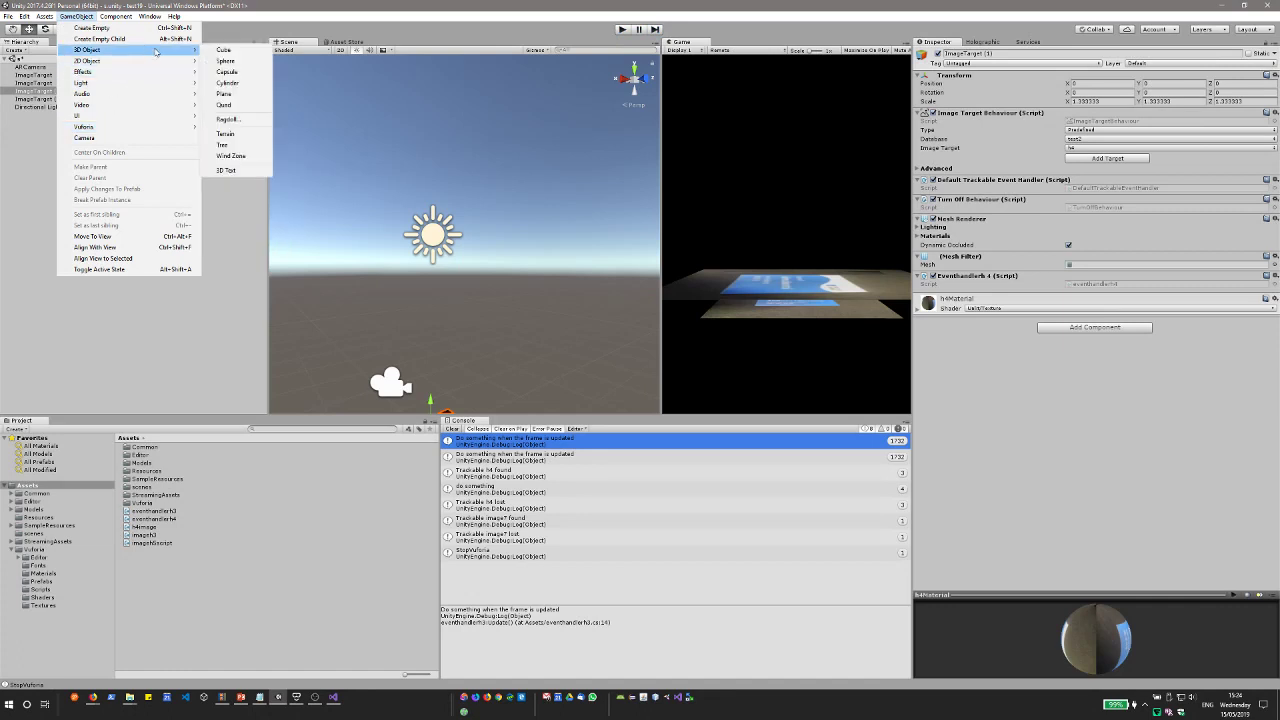
pyautogui.click(225, 50)
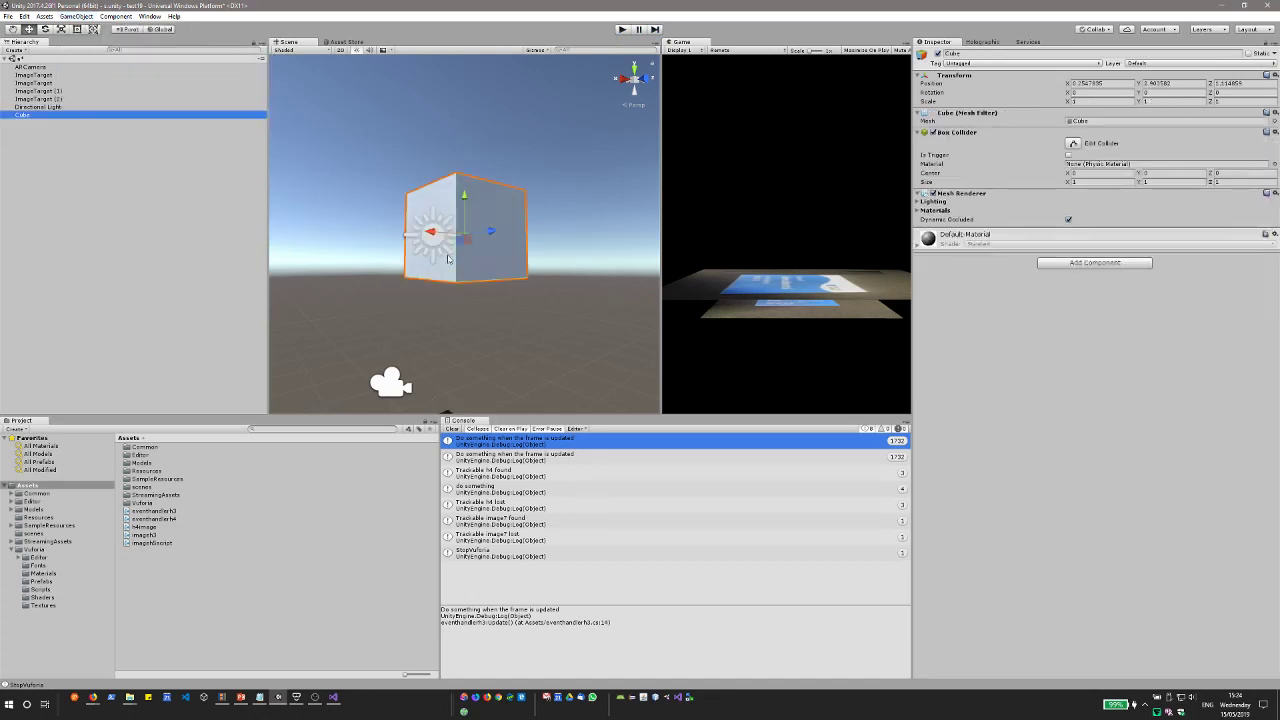
# Move the cube horizontally above the image targets to about X -0.53, Z 0.81.
pyautogui.moveTo(549, 350); pyautogui.dragTo(556, 314, button='middle')
pyautogui.scroll(-5, 551, 322)
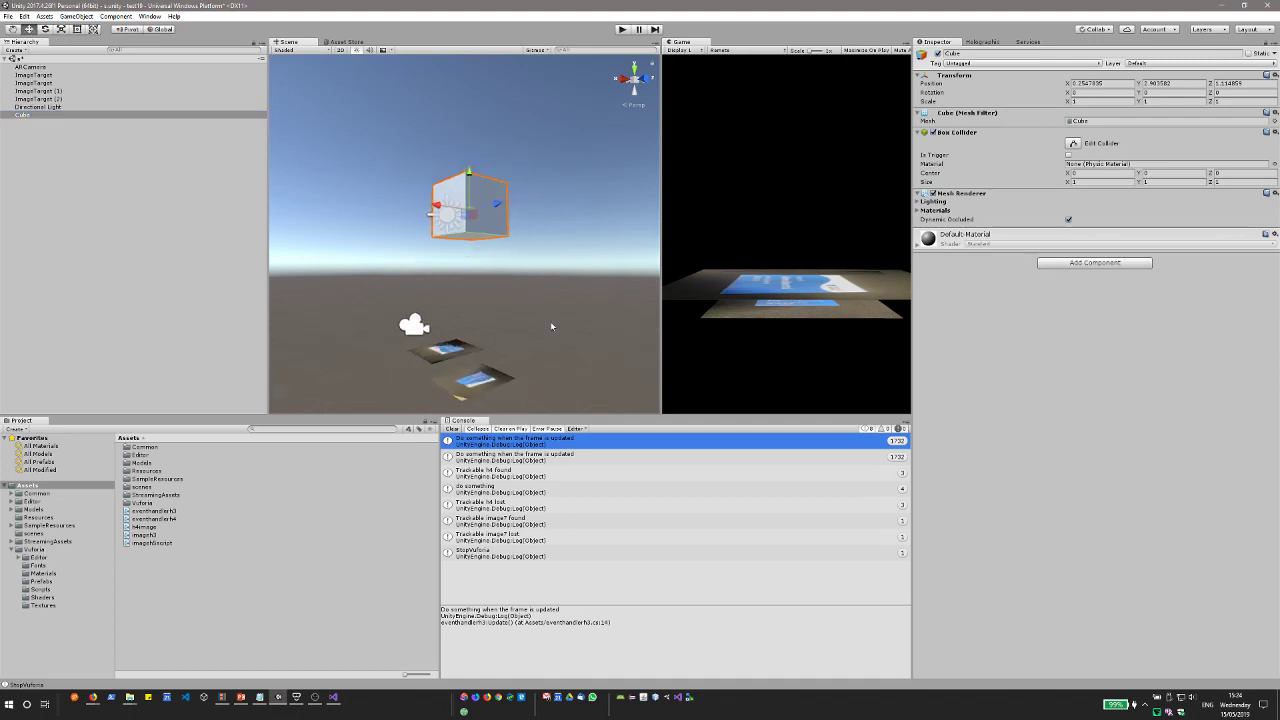
pyautogui.click(491, 243)
pyautogui.click(496, 208)
pyautogui.click(500, 271)
pyautogui.click(462, 209)
pyautogui.moveTo(462, 209); pyautogui.dragTo(521, 226)
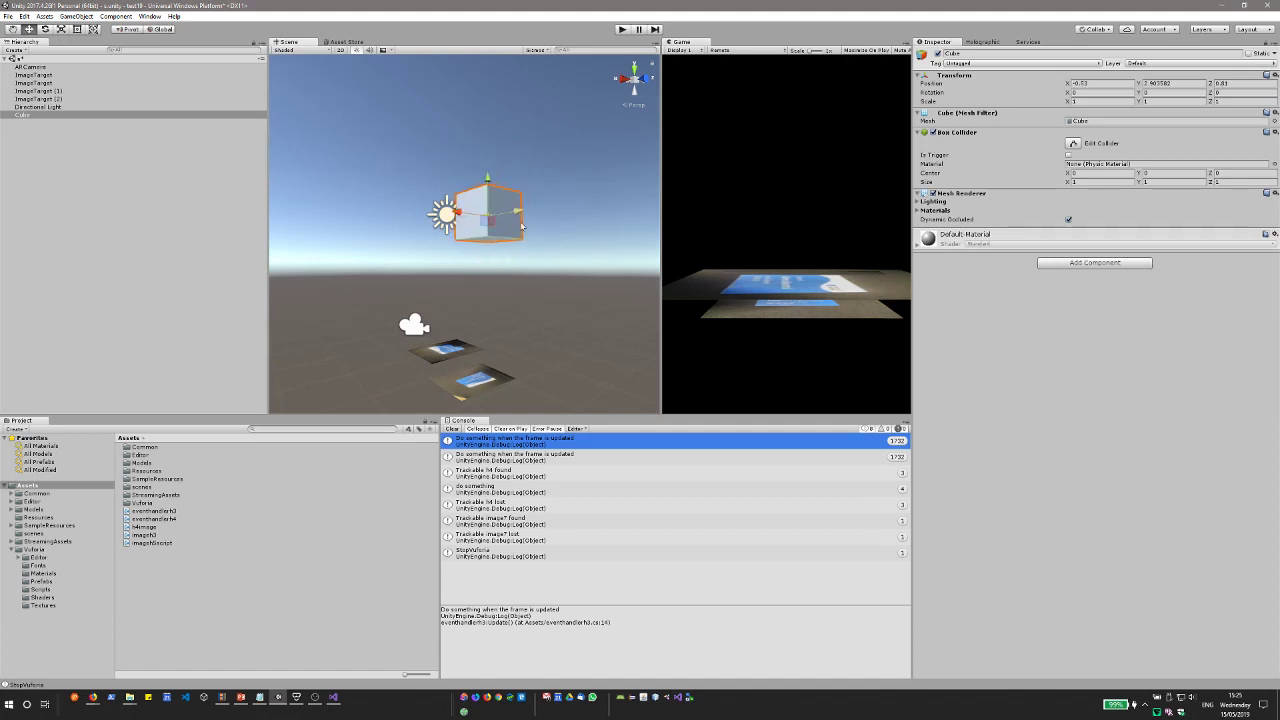
# Reorder the scene hierarchy so that the cube sits directly below ARCamera.
pyautogui.press('q')
pyautogui.moveTo(503, 227); pyautogui.dragTo(549, 319)
pyautogui.moveTo(569, 163); pyautogui.dragTo(569, 145)
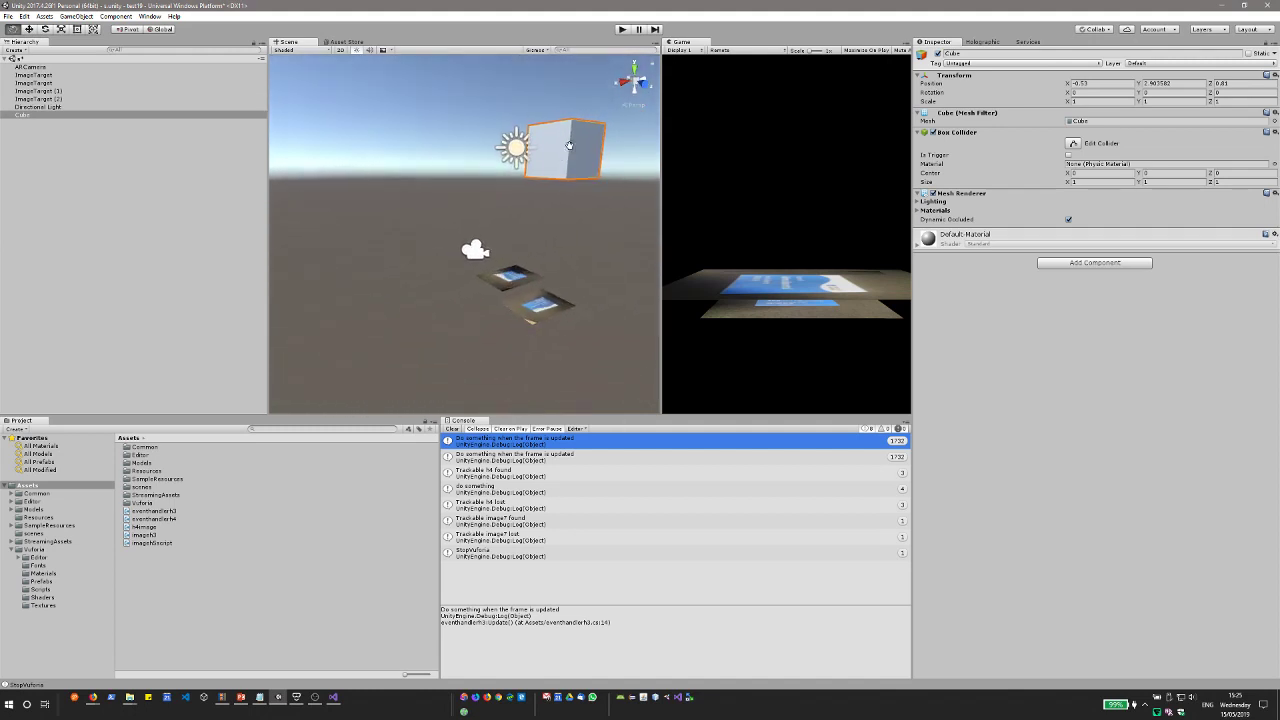
pyautogui.click(28, 29)
pyautogui.click(12, 29)
pyautogui.moveTo(30, 115); pyautogui.dragTo(32, 76)
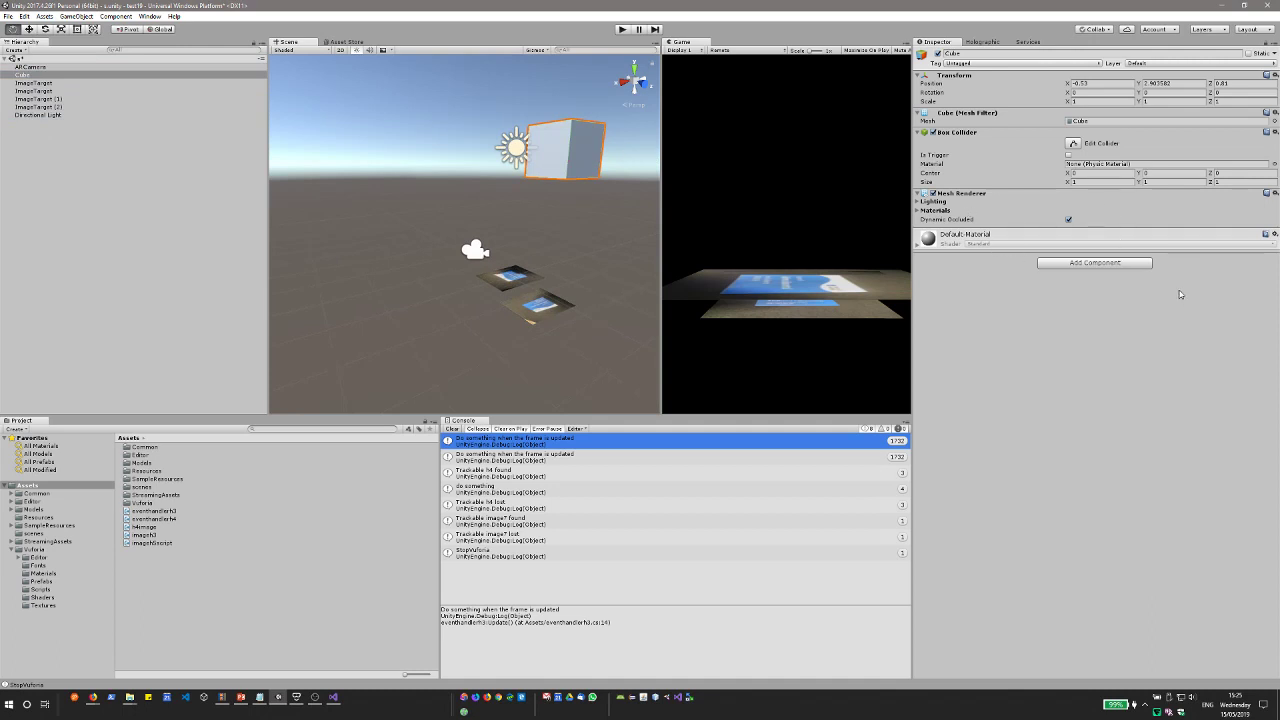
pyautogui.click(1110, 263)
pyautogui.write('scri')
pyautogui.click(1084, 318)
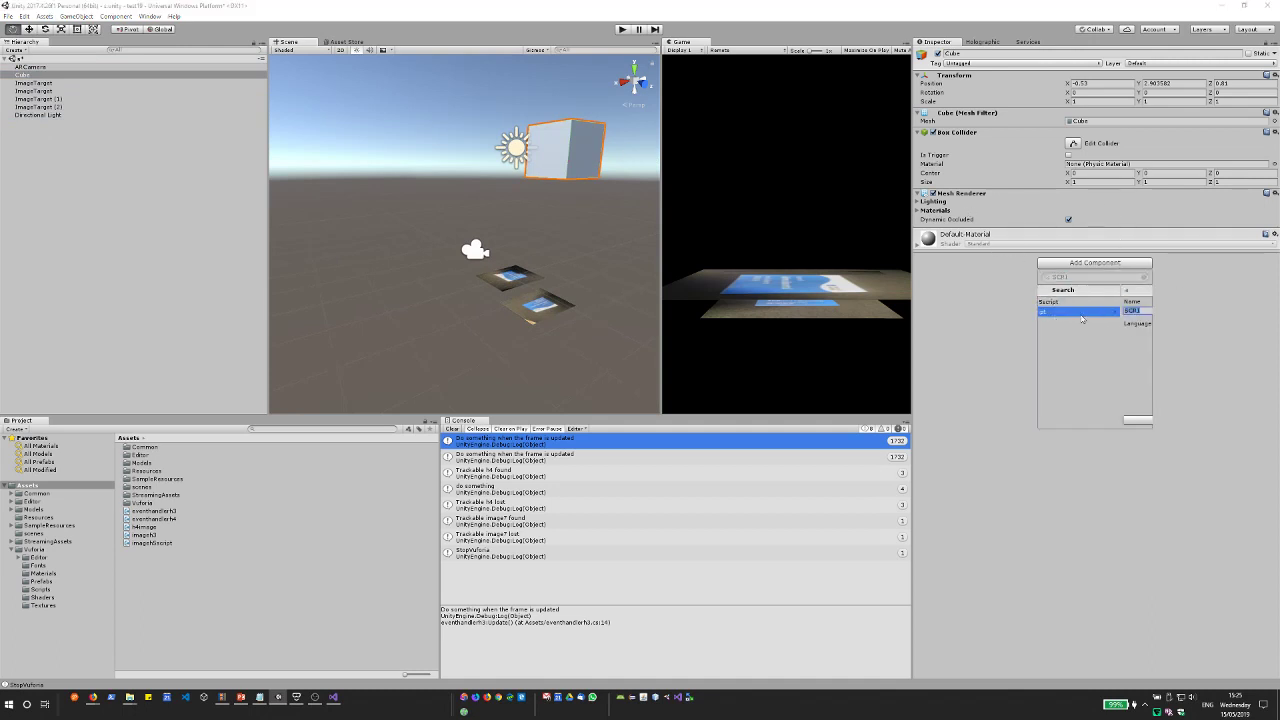
pyautogui.click(1068, 291)
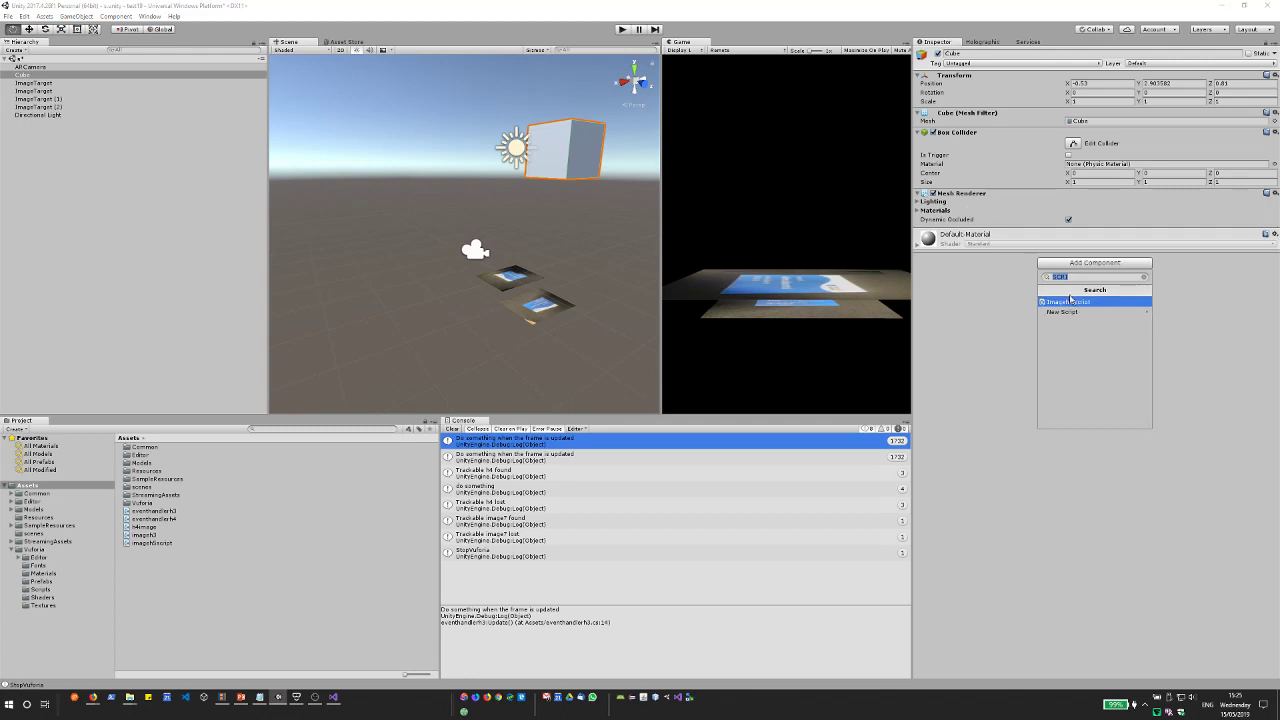
pyautogui.click(1145, 278)
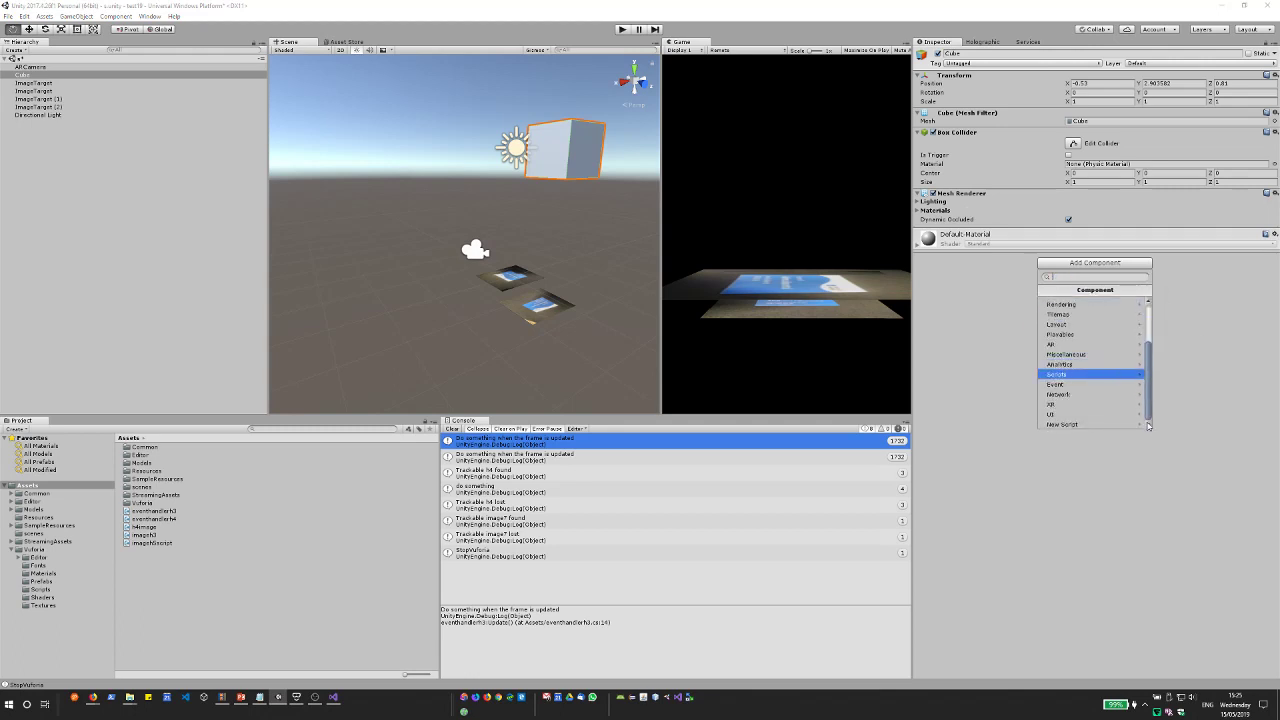
pyautogui.scroll(-3, 1150, 390)
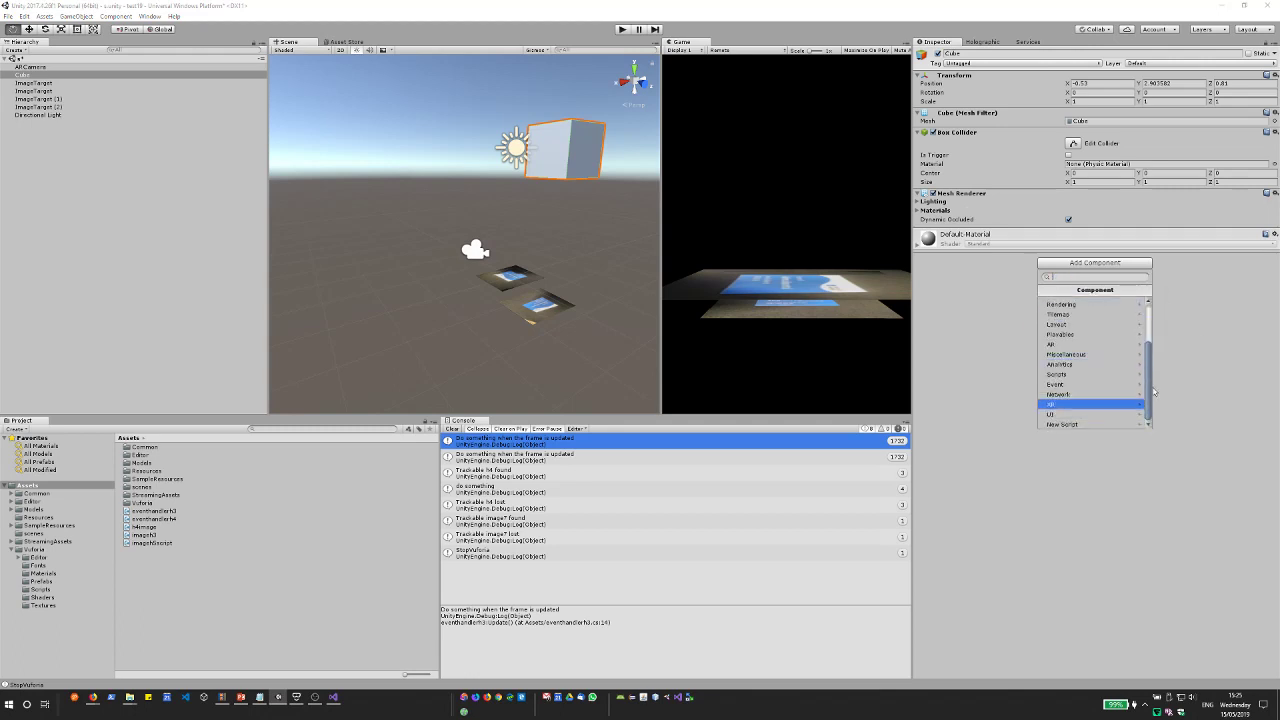
pyautogui.click(1196, 327)
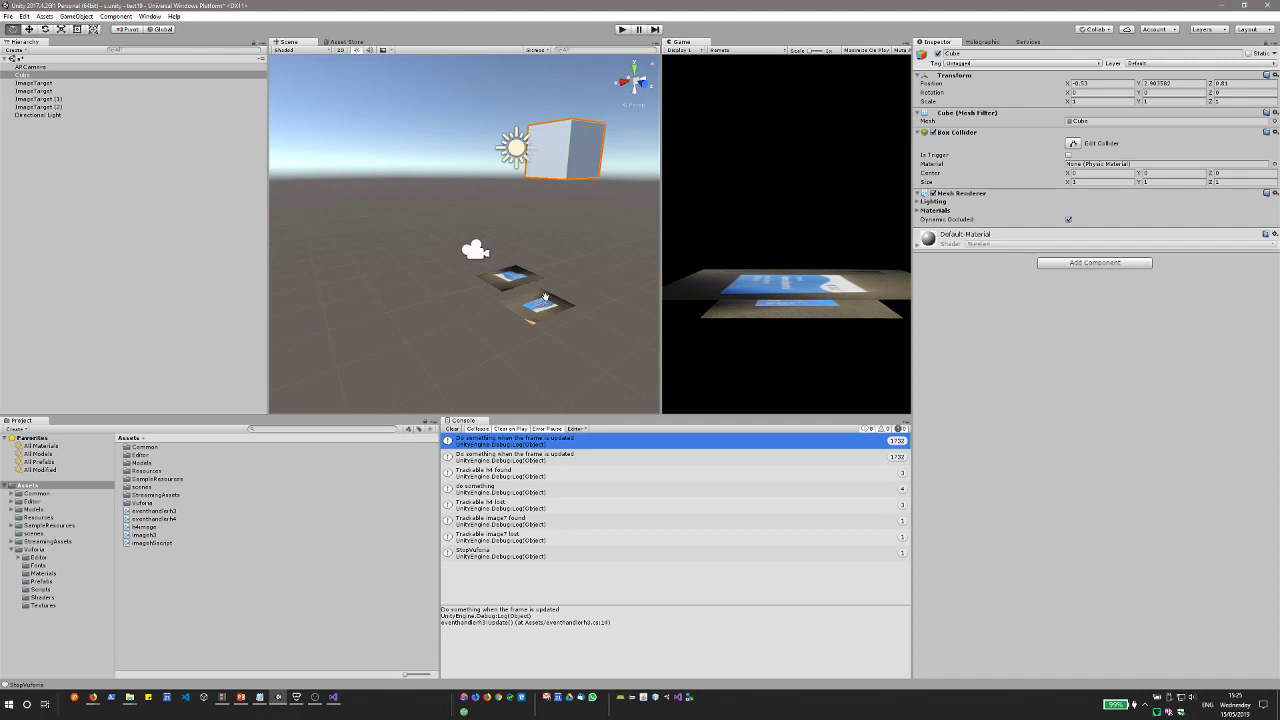
# Switch to Visual Studio to view the eventhandlerh3 script.
pyautogui.hotkey('alt', 'Tab')
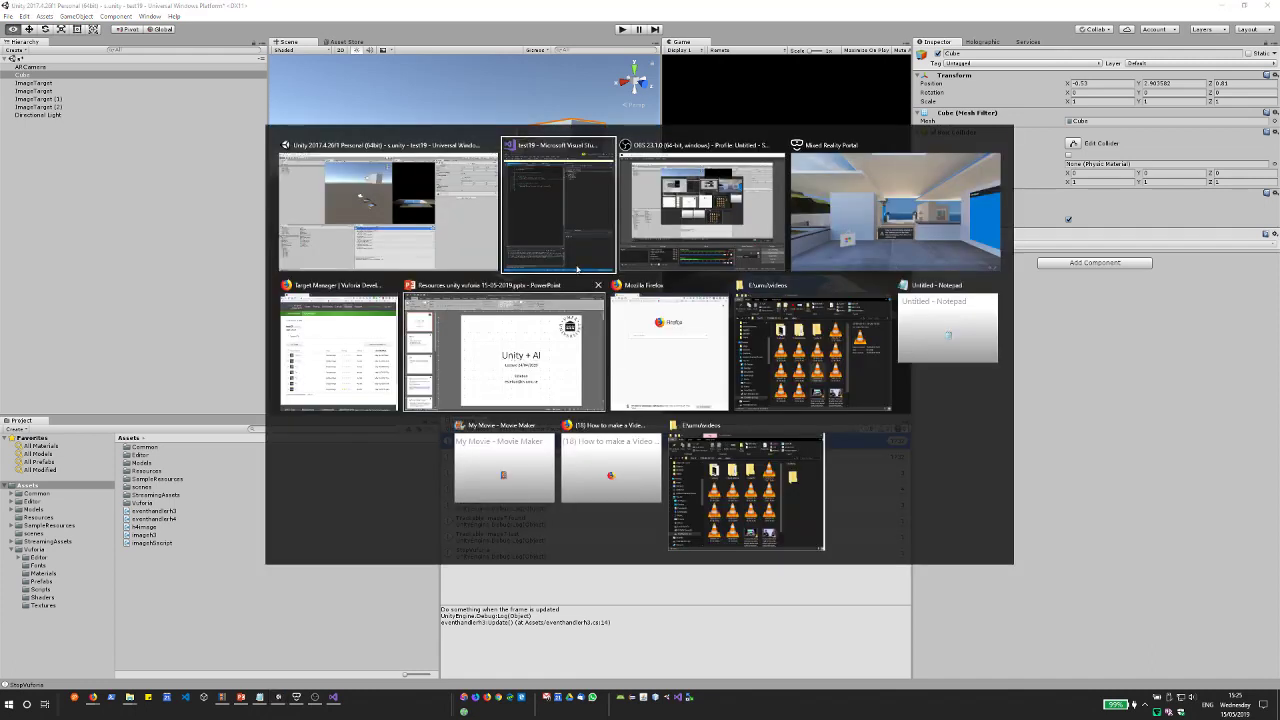
pyautogui.click(562, 224)
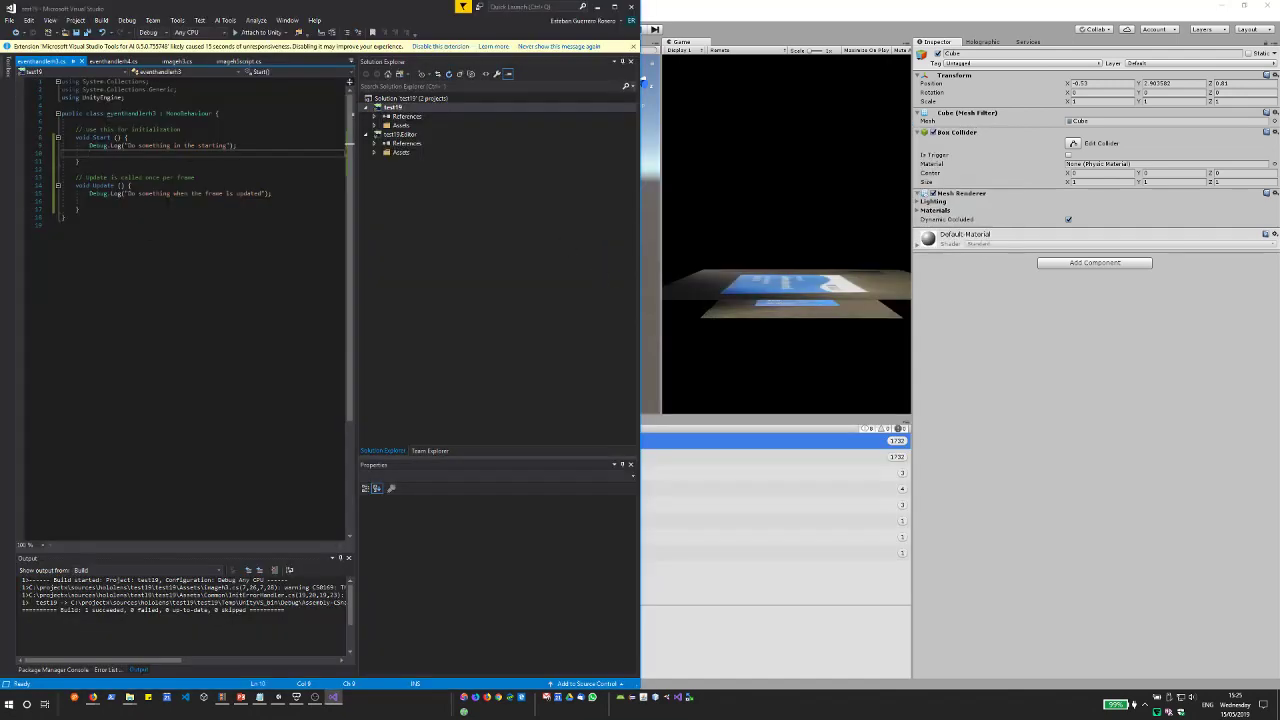
# Examine the Debug.Log line in the Update method of the script and return to Unity.
pyautogui.moveTo(88, 193); pyautogui.dragTo(272, 193)
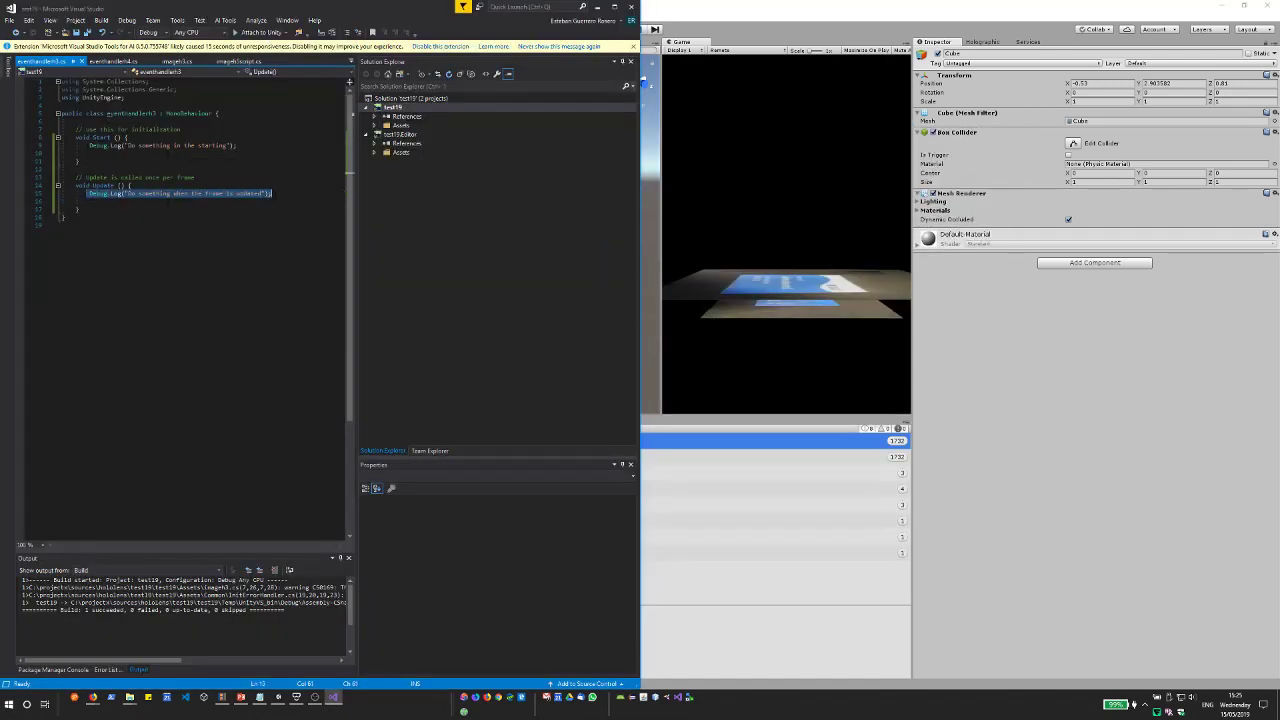
pyautogui.click(272, 193)
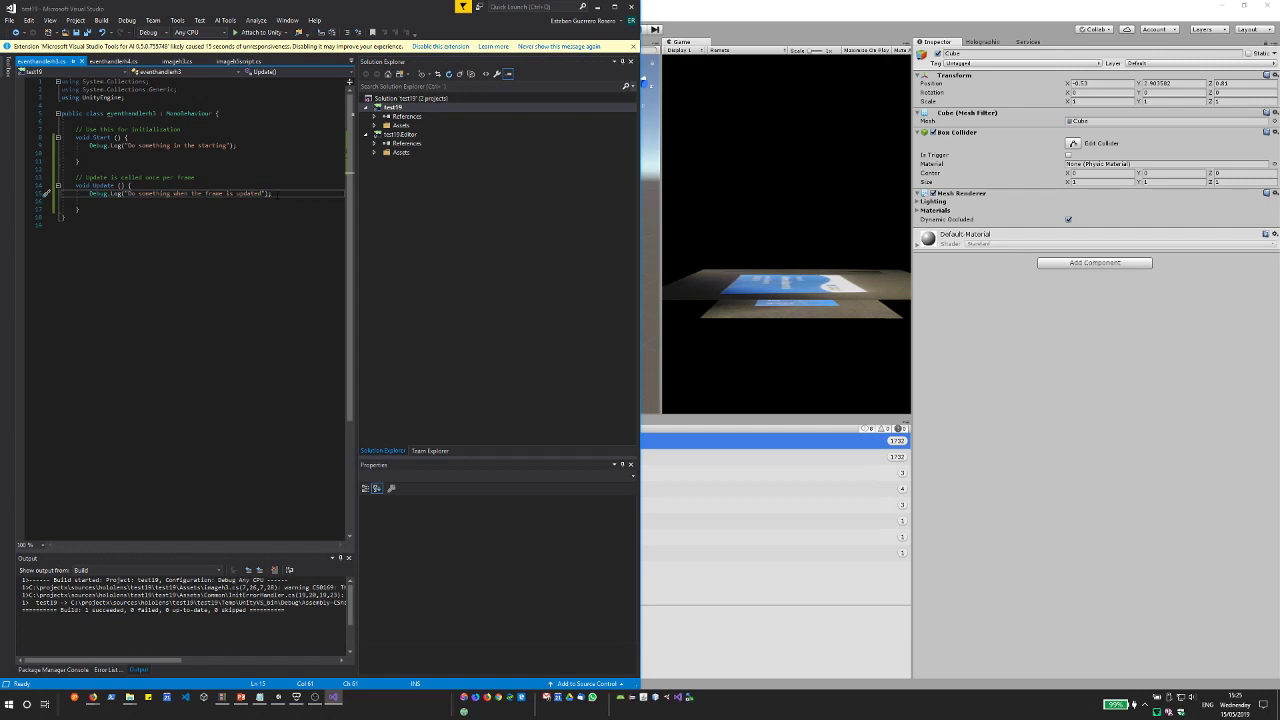
pyautogui.click(729, 5)
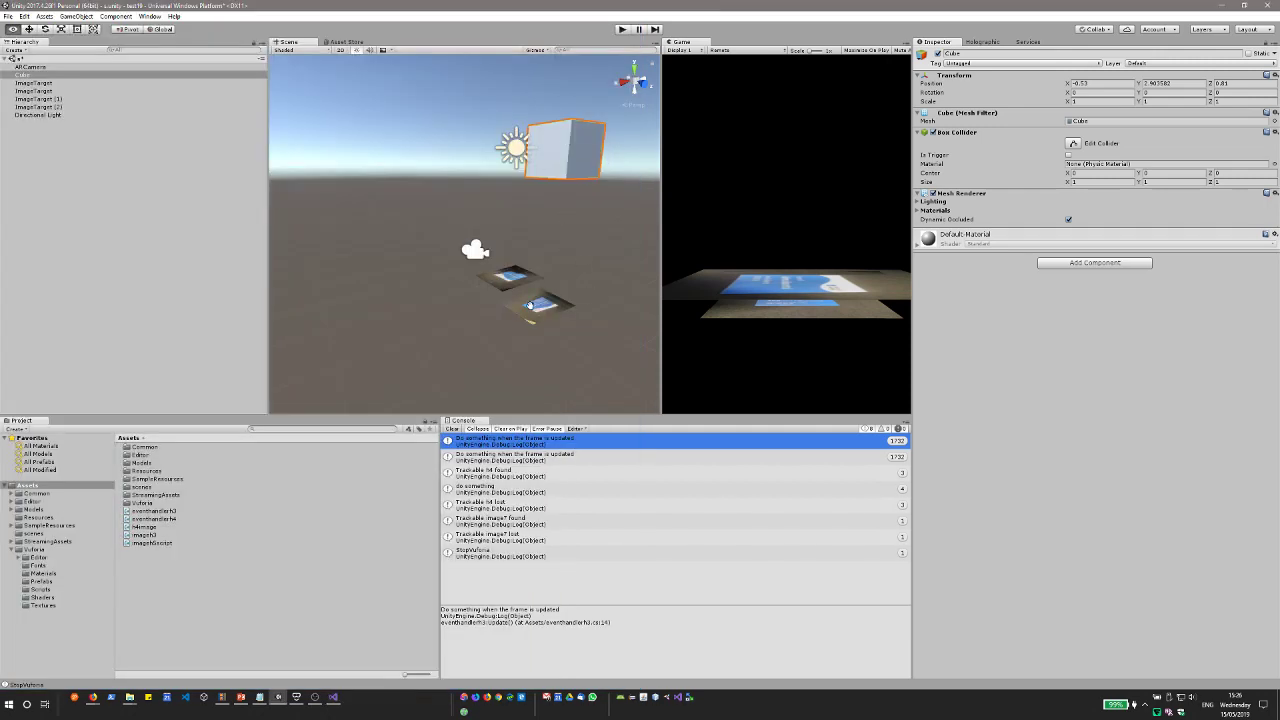
pyautogui.click(76, 16)
pyautogui.moveTo(136, 62)
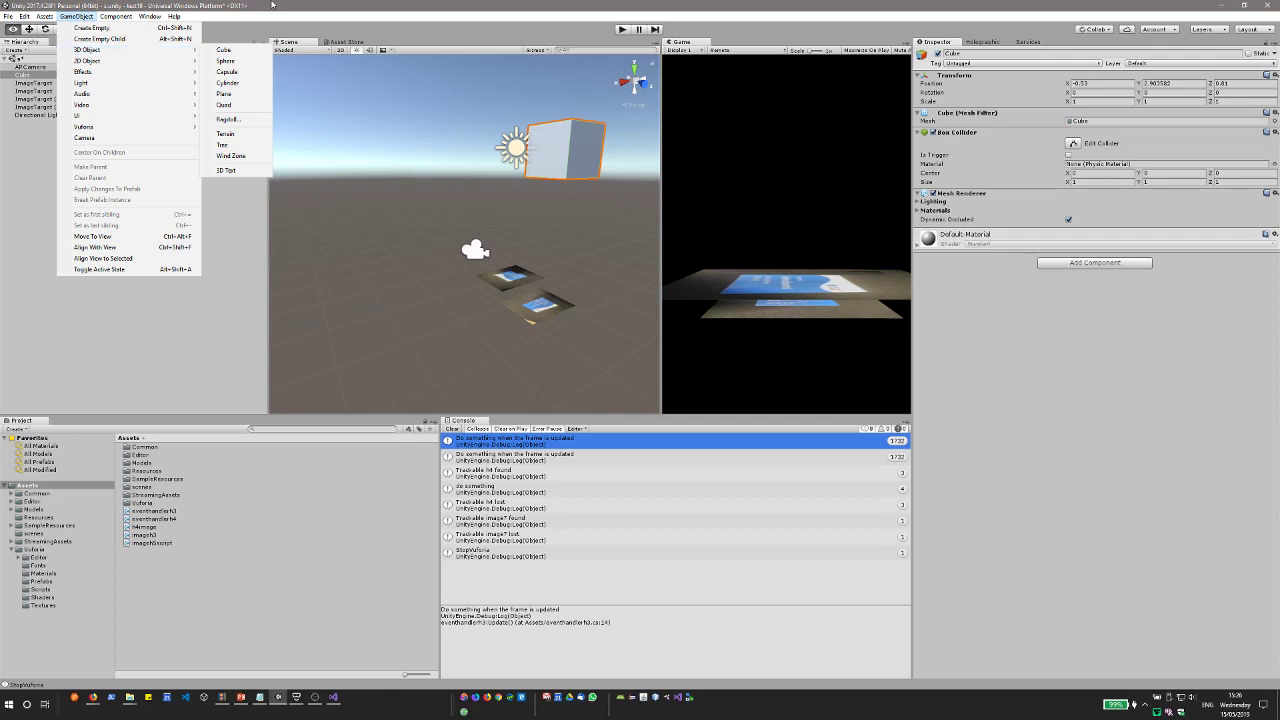
pyautogui.click(78, 17)
# Show the Holographic emulation settings and review the available emulation modes.
pyautogui.click(1004, 44)
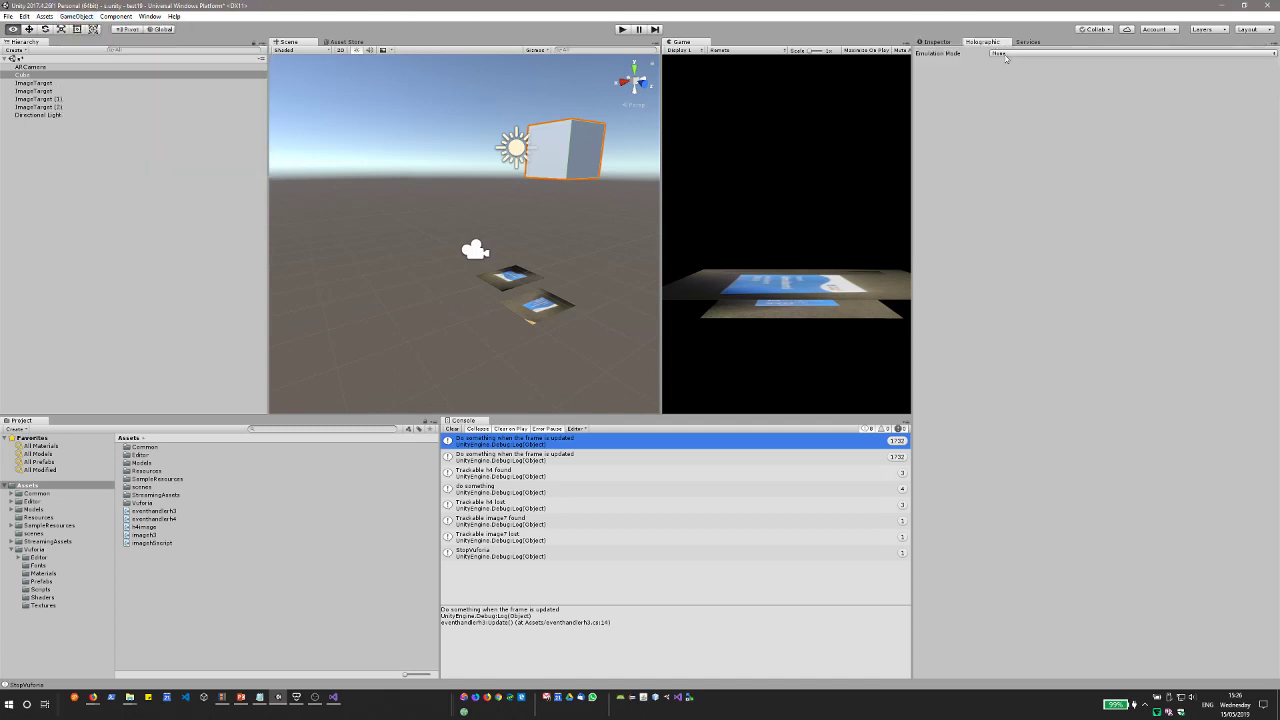
pyautogui.click(1030, 53)
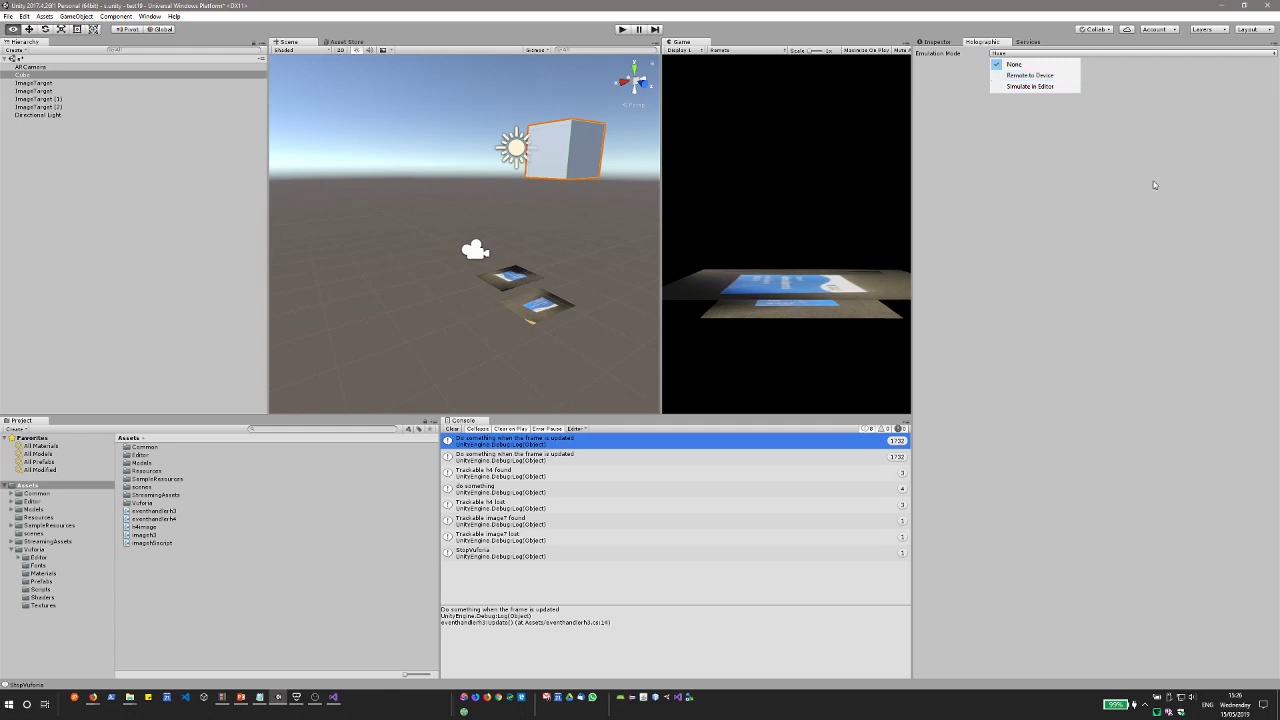
pyautogui.click(1055, 291)
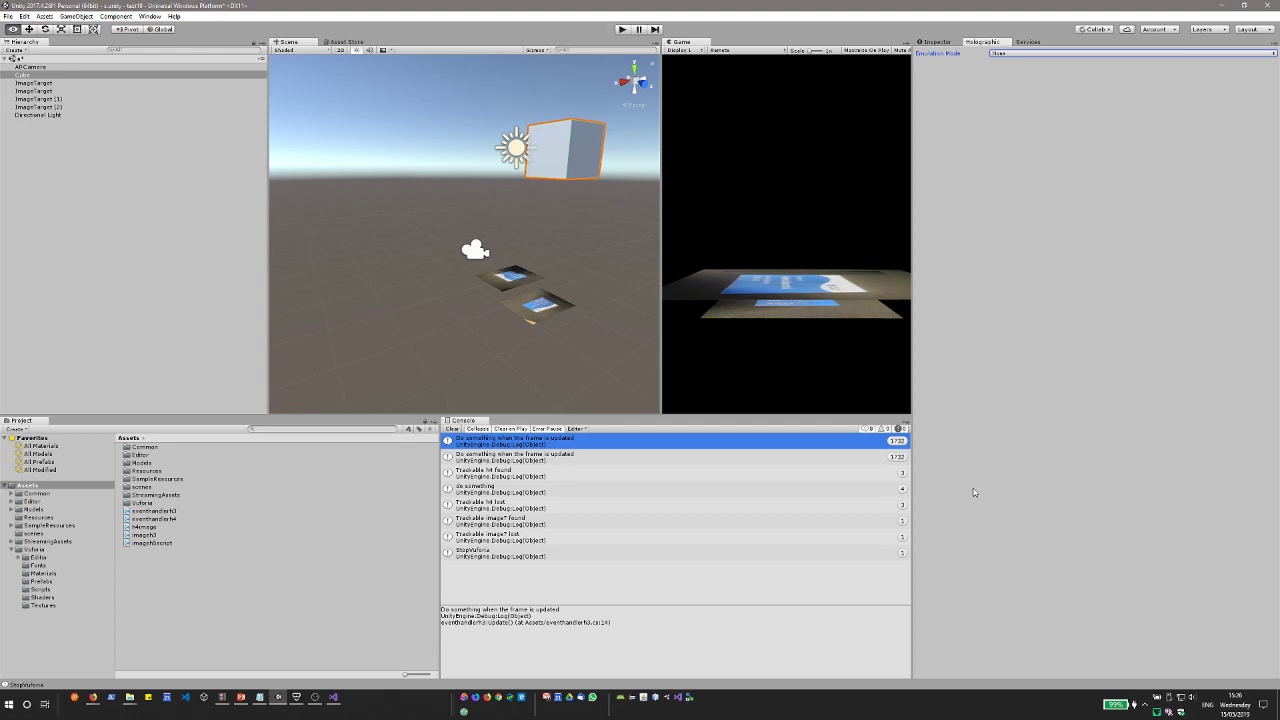
# Switch to the PowerPoint presentation and display slide 11 on adding script events and physics to objects.
pyautogui.hotkey('alt', 'Tab')
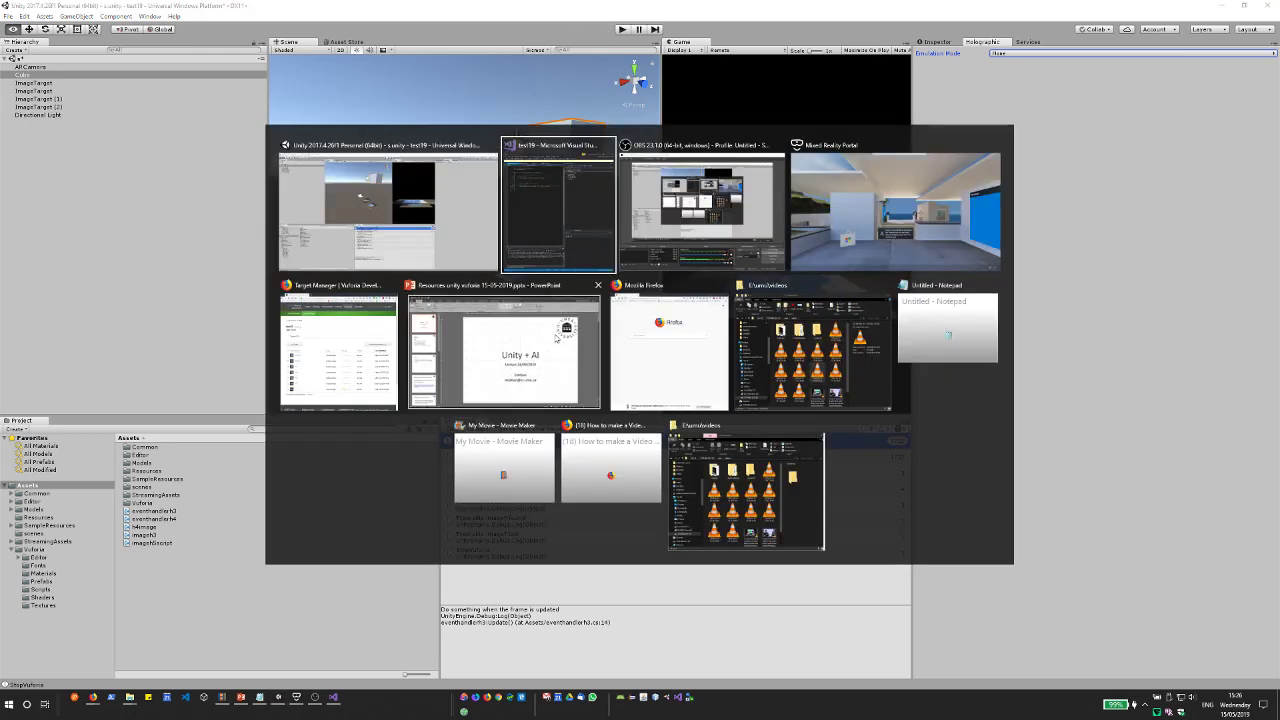
pyautogui.click(556, 337)
pyautogui.scroll(-3, 220, 396)
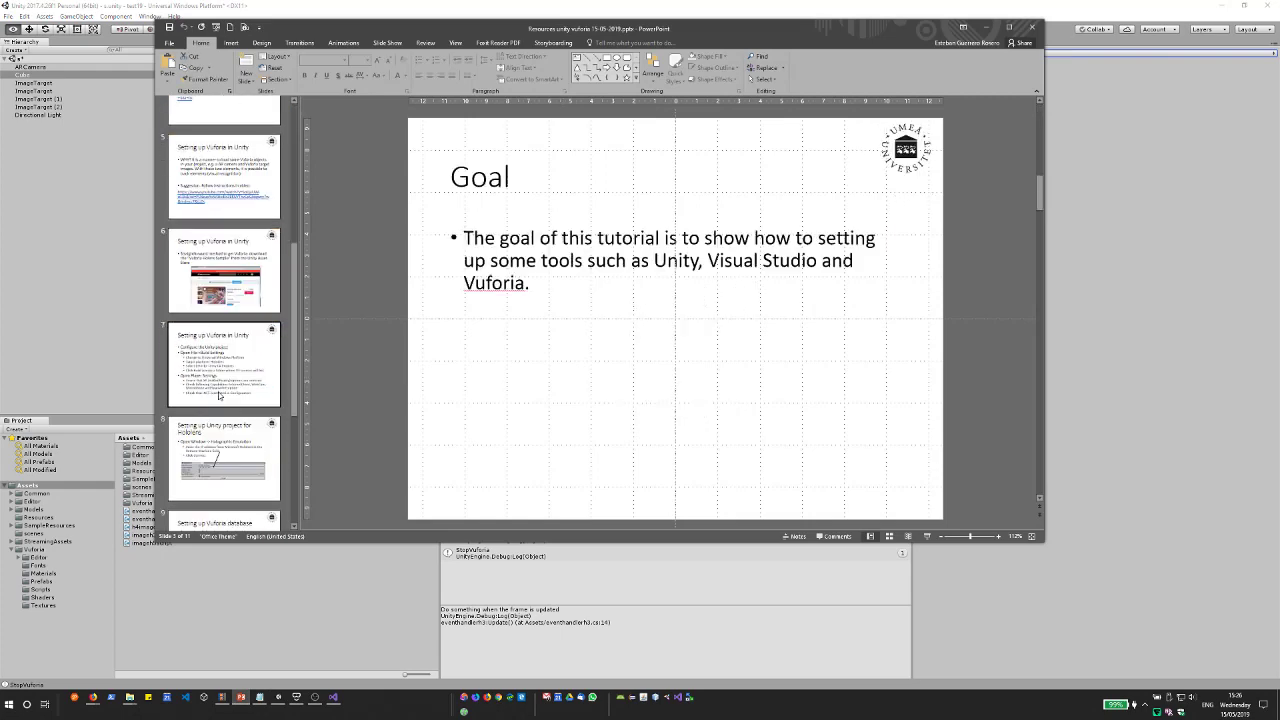
pyautogui.click(248, 188)
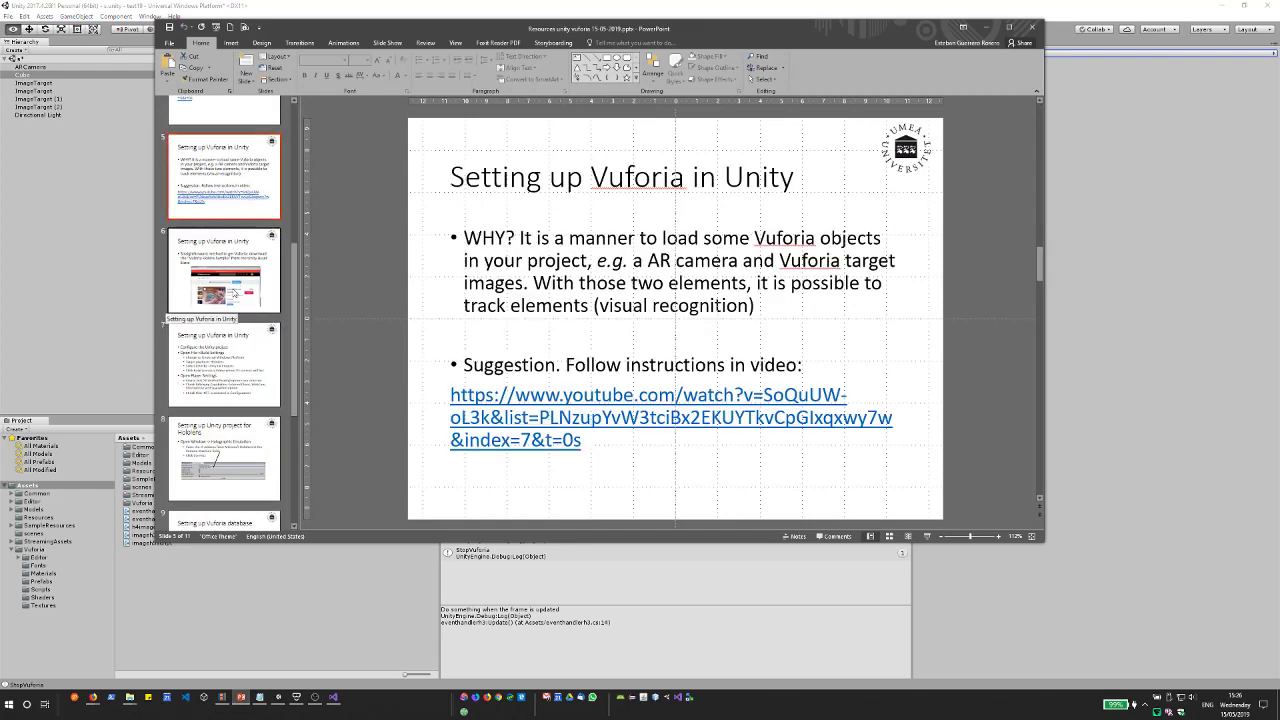
pyautogui.scroll(-5, 234, 293)
pyautogui.click(253, 481)
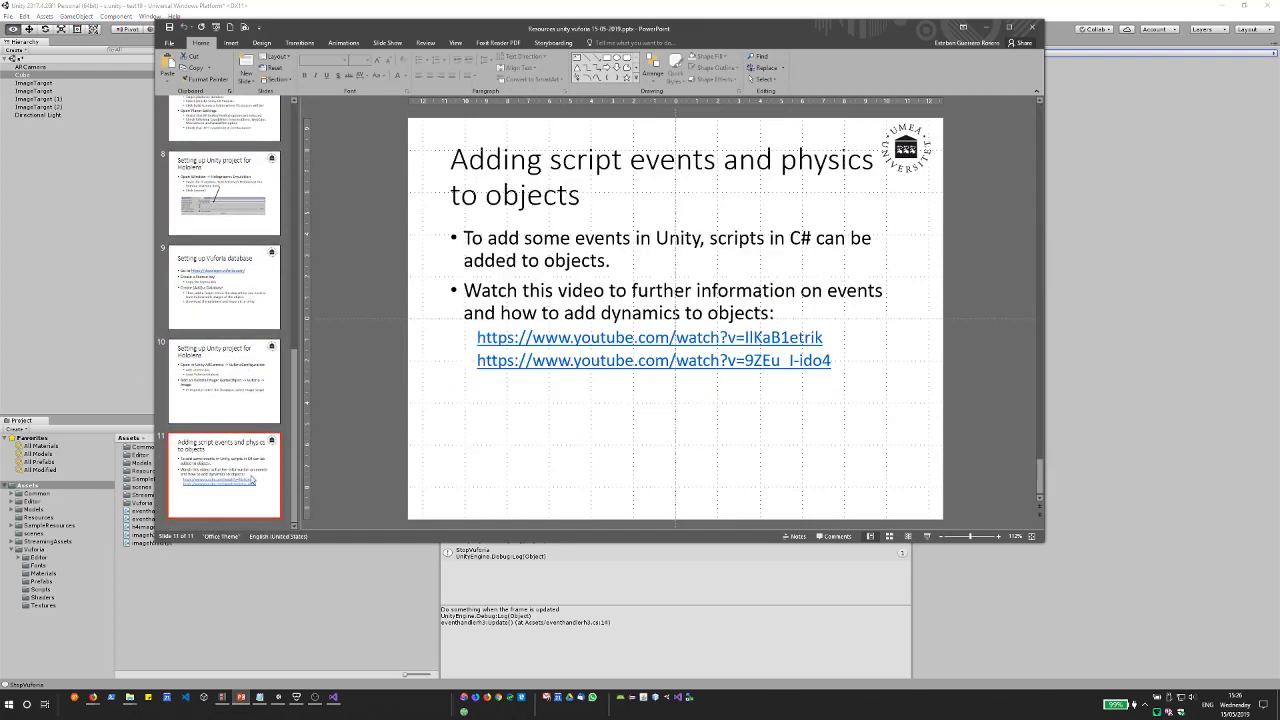